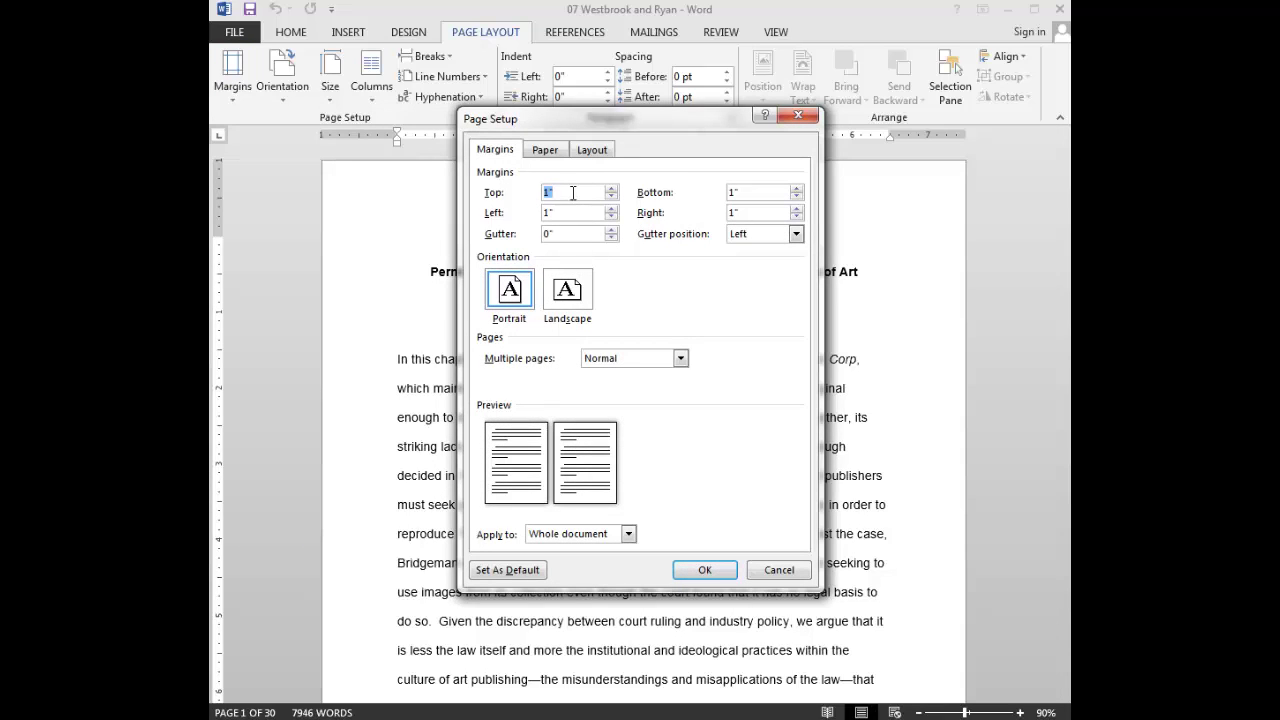
Set the document's top and bottom page margins to 1.625 inches.
text(1.625)
drag(584, 193, 445, 191)
key(ctrl+c)
key(Tab)
key(ctrl+v)
key(Tab)
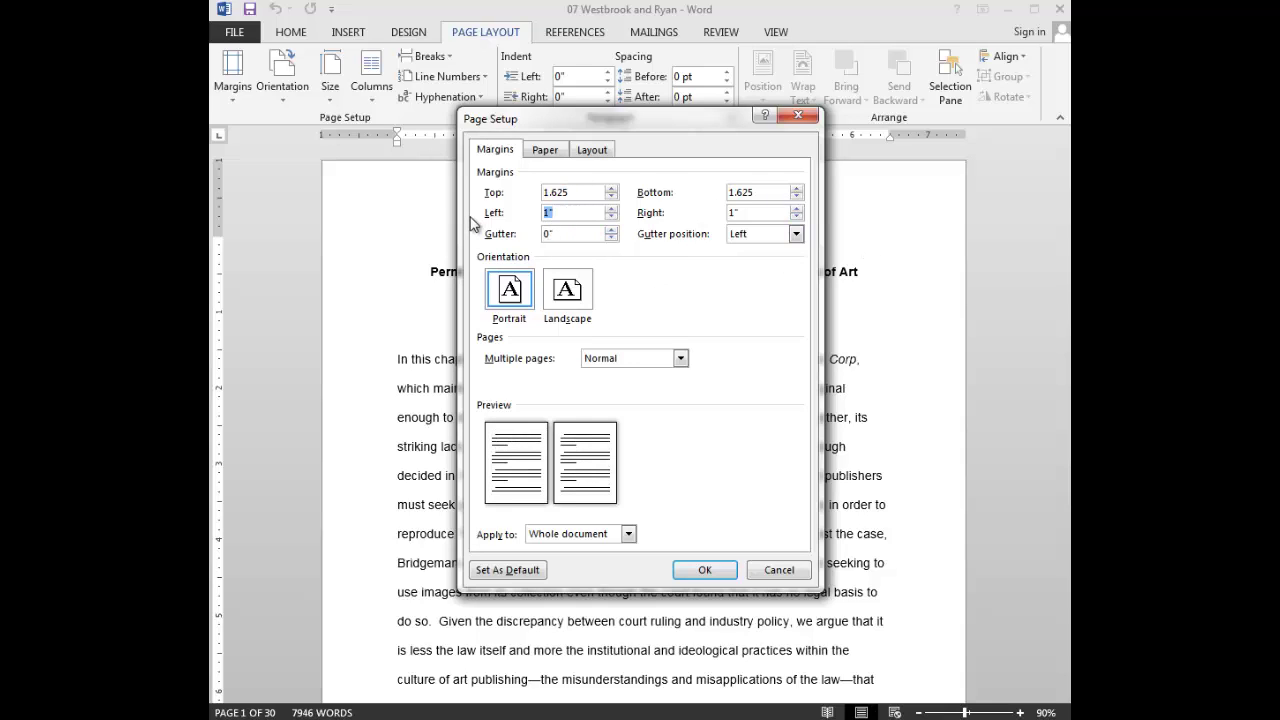
Set the left and right page margins to 1.875 inches and apply the page setup to the whole document.
text(1.)
key(shift+Left)
key(shift+Left)
key(shift+Left)
key(shift+Left)
key(shift+Left)
key(ctrl+c)
key(Tab)
key(ctrl+v)
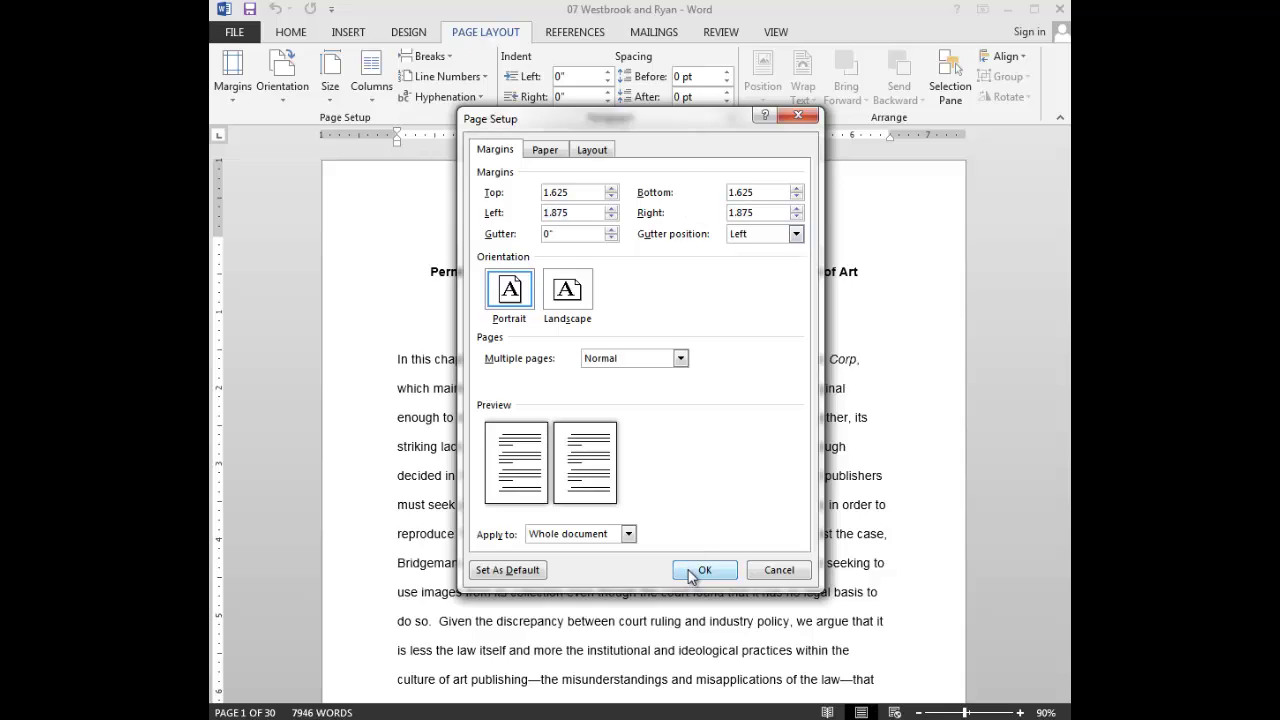
click(704, 570)
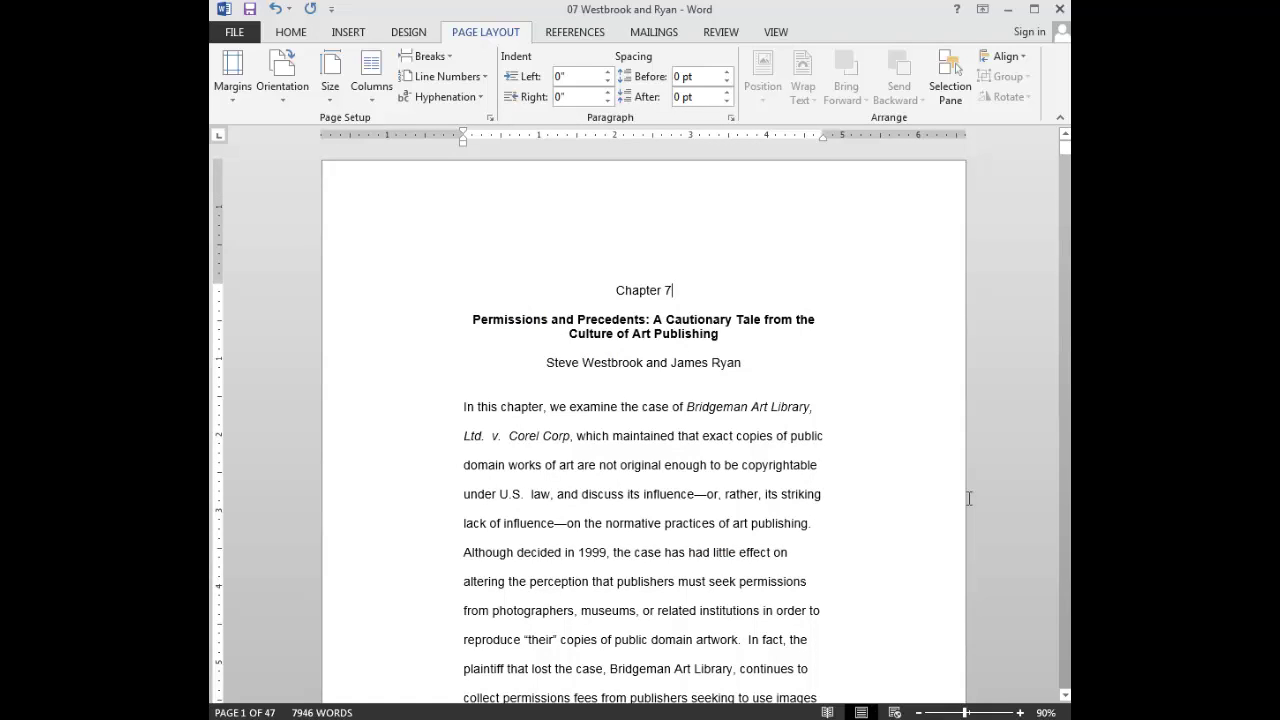
Change all text in the document to the Goudy Old Style font at size 11.
key(ctrl+a)
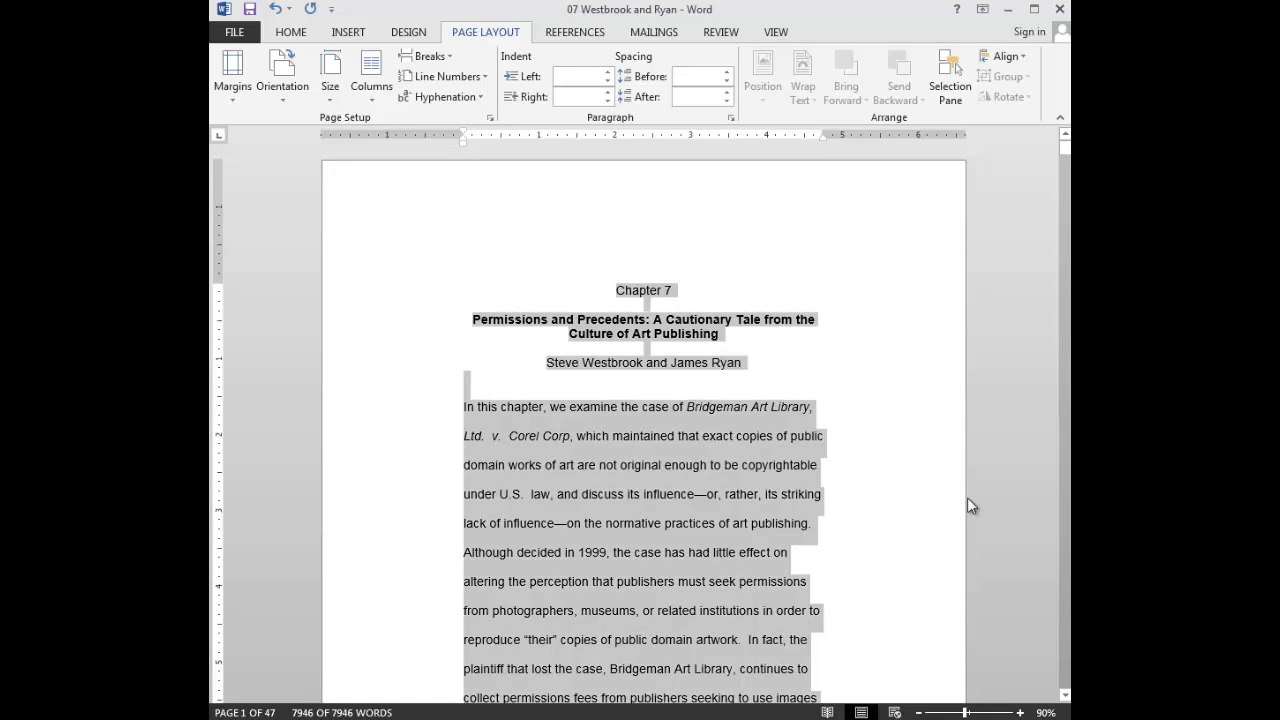
mouse_move(1065, 145)
mouse_down()
mouse_move(1065, 195)
mouse_move(1065, 145)
mouse_up()
click(281, 31)
click(307, 67)
text(Goudy Old Sty)
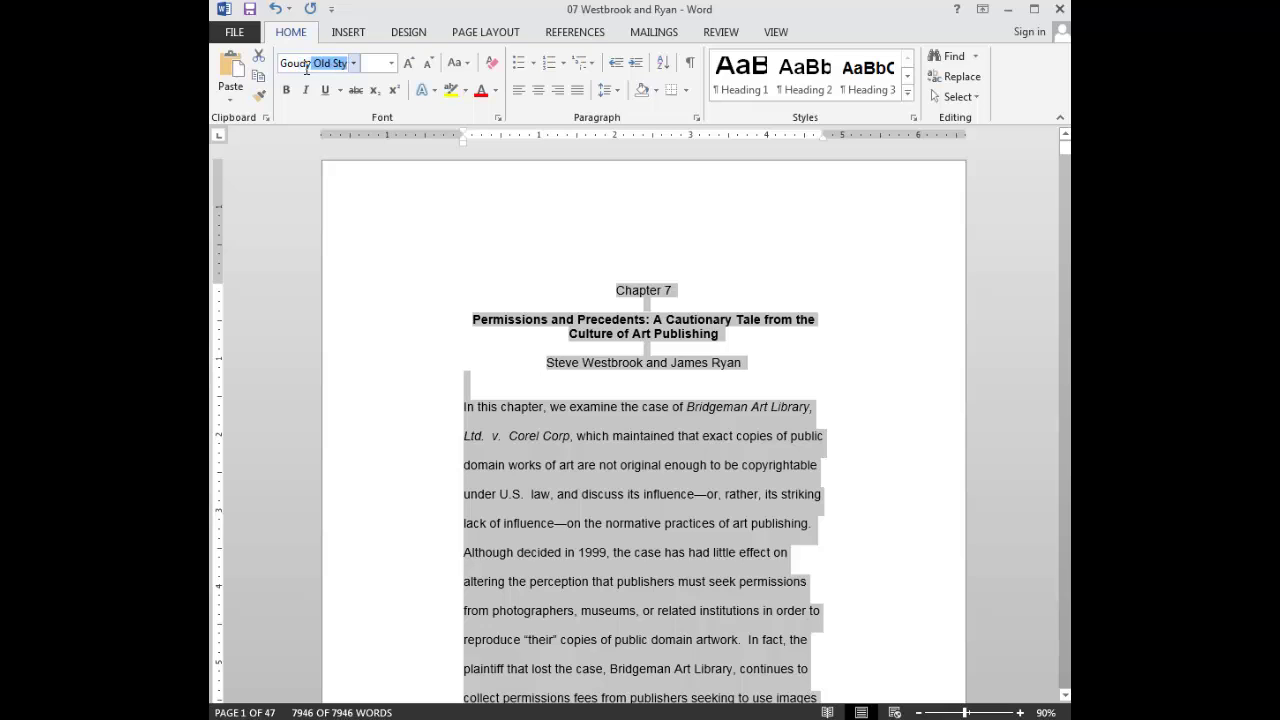
key(Return)
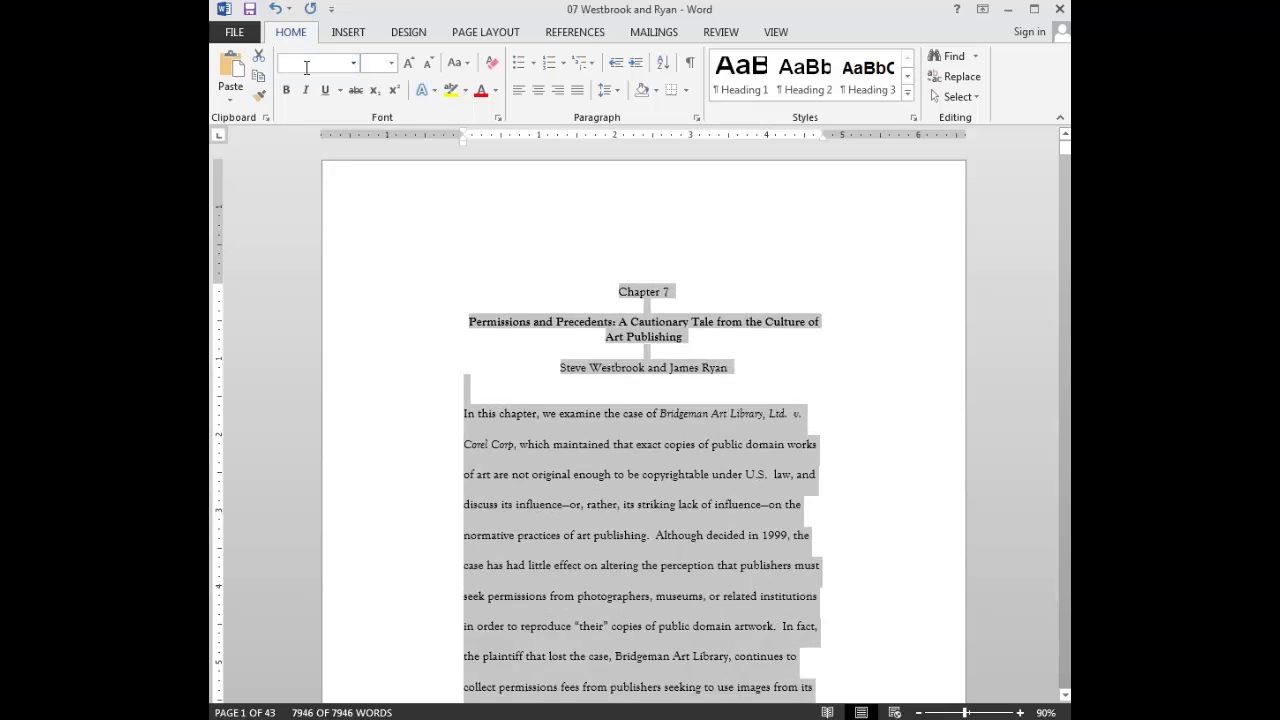
click(376, 64)
text(11)
key(Return)
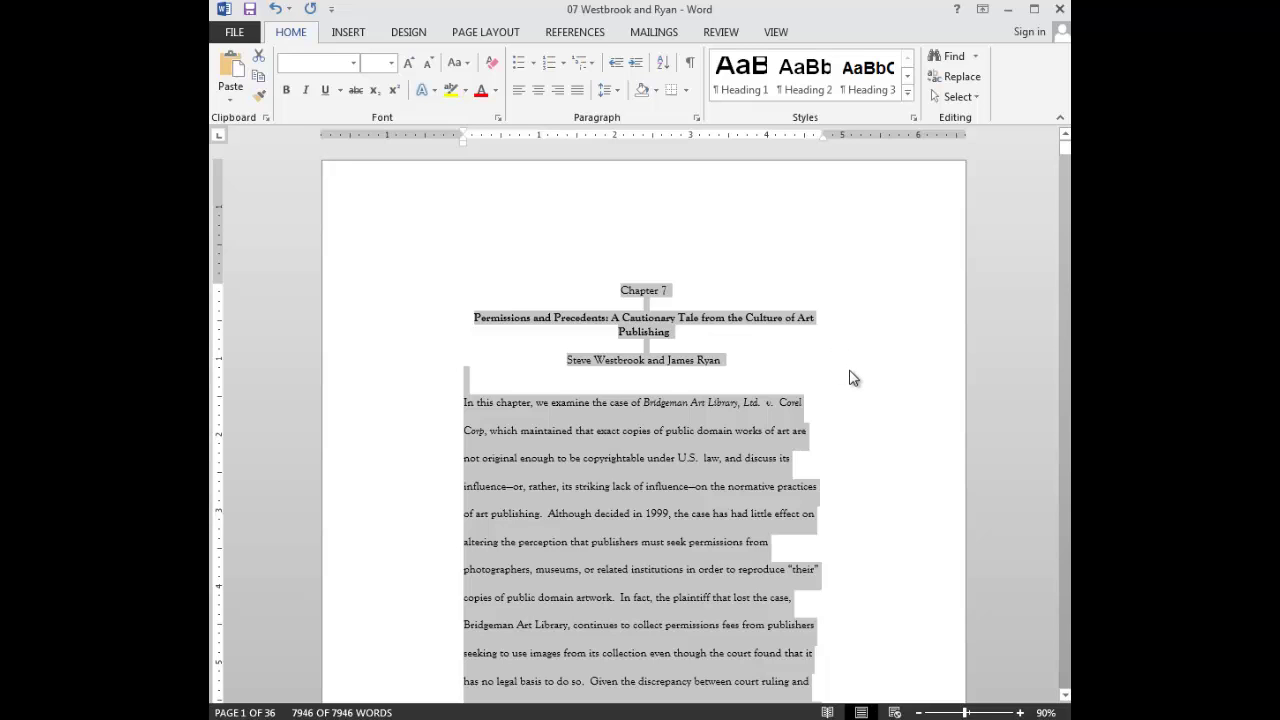
Set the paragraph spacing before and after to 0 for the entire document.
click(697, 118)
drag(944, 271, 672, 178)
click(676, 422)
text(0)
click(681, 447)
text(0)
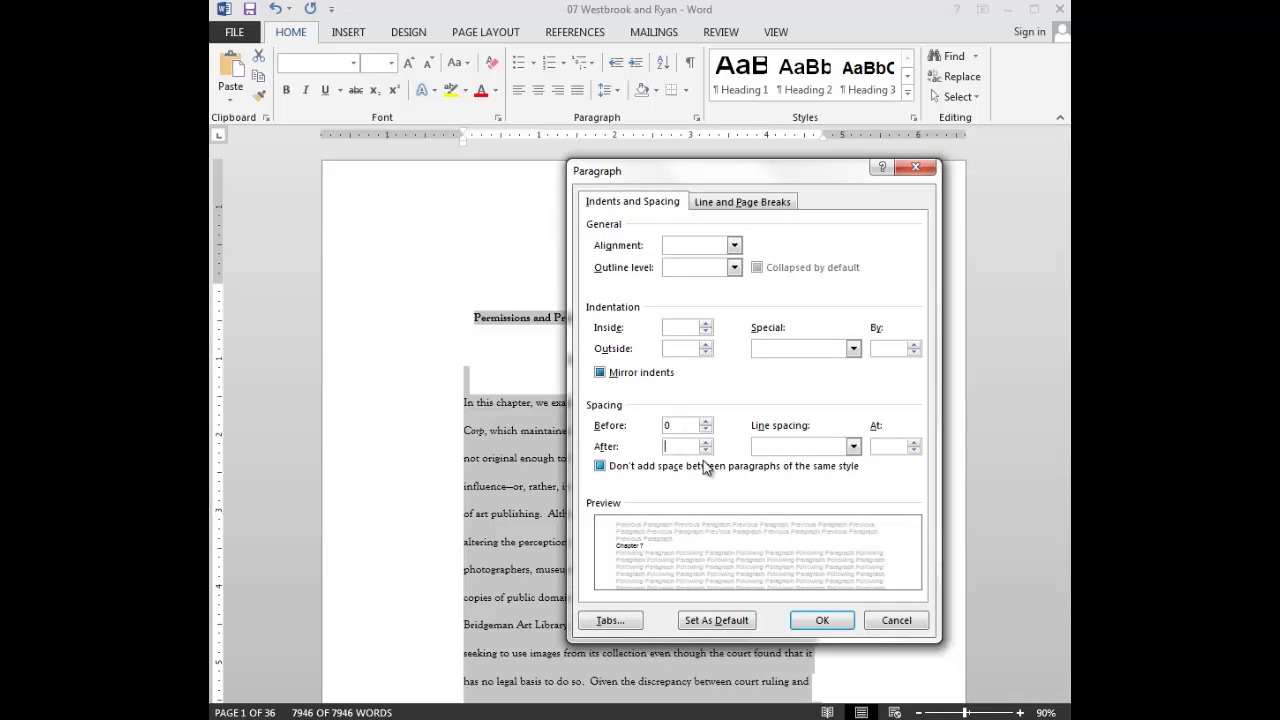
Set the line spacing of the whole document to exactly 13 pt and apply the paragraph settings.
click(827, 450)
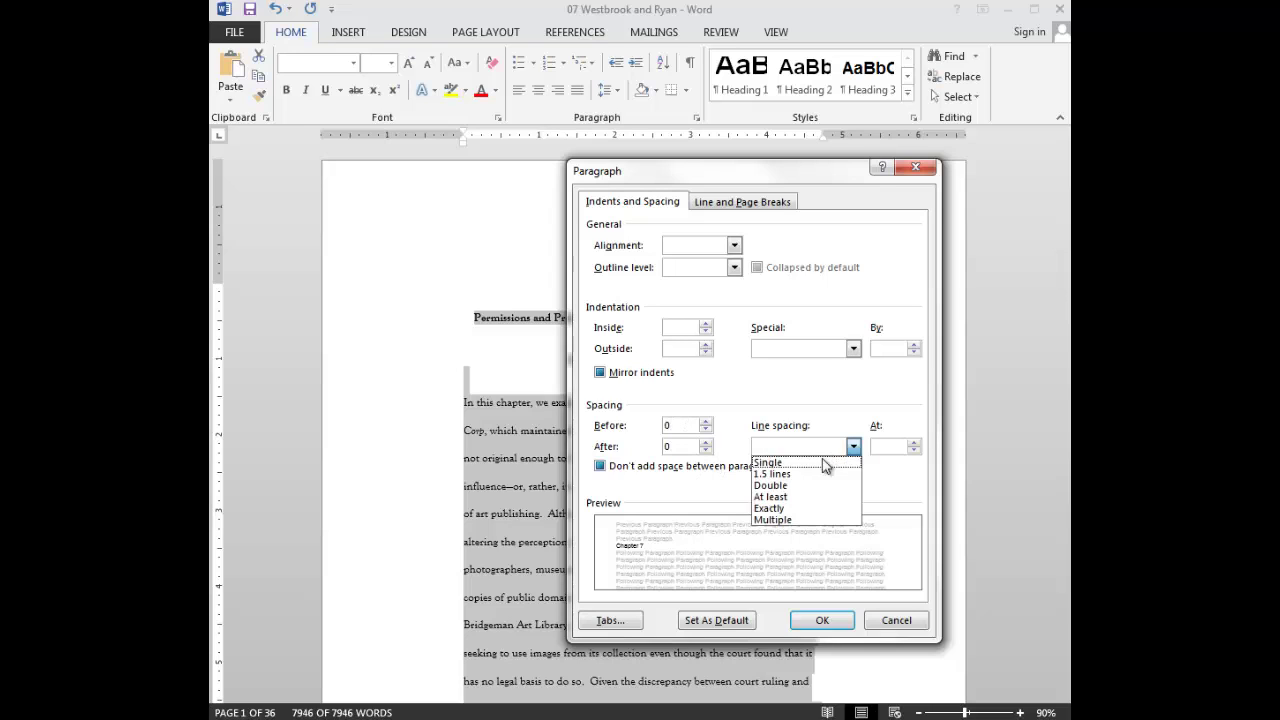
click(815, 508)
click(874, 447)
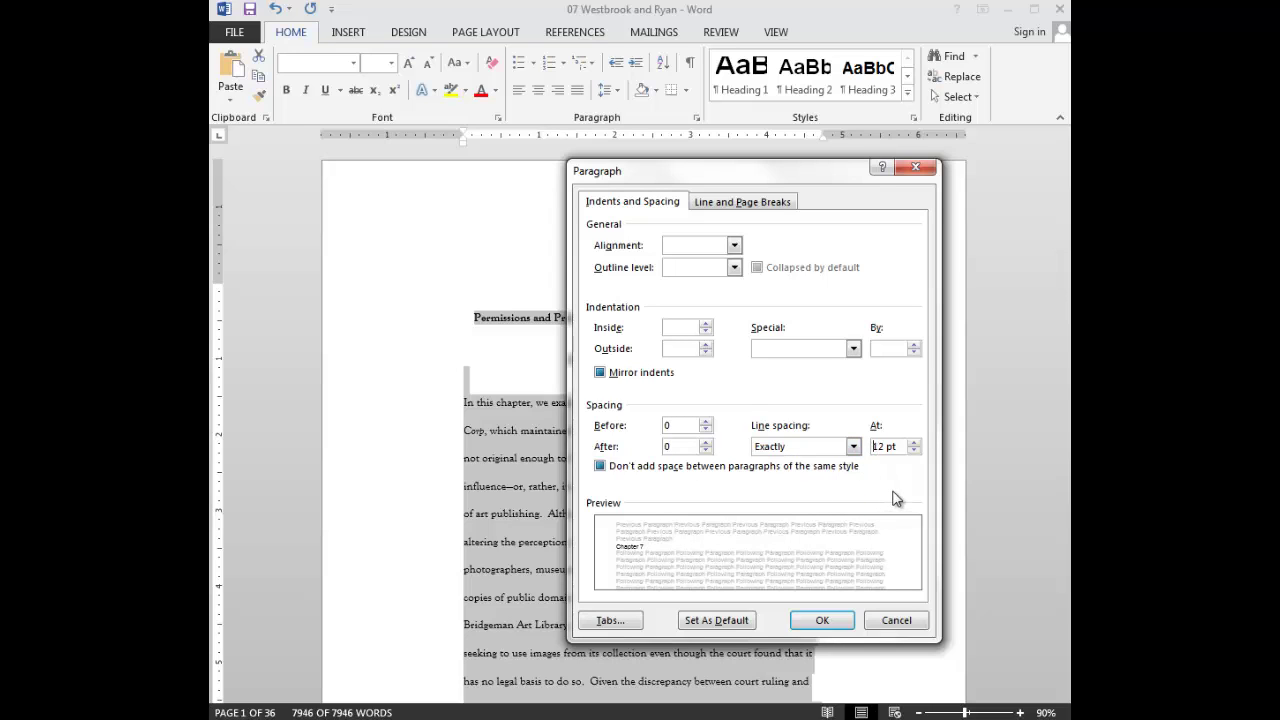
key(Delete)
key(Delete)
text(13)
click(822, 620)
click(876, 508)
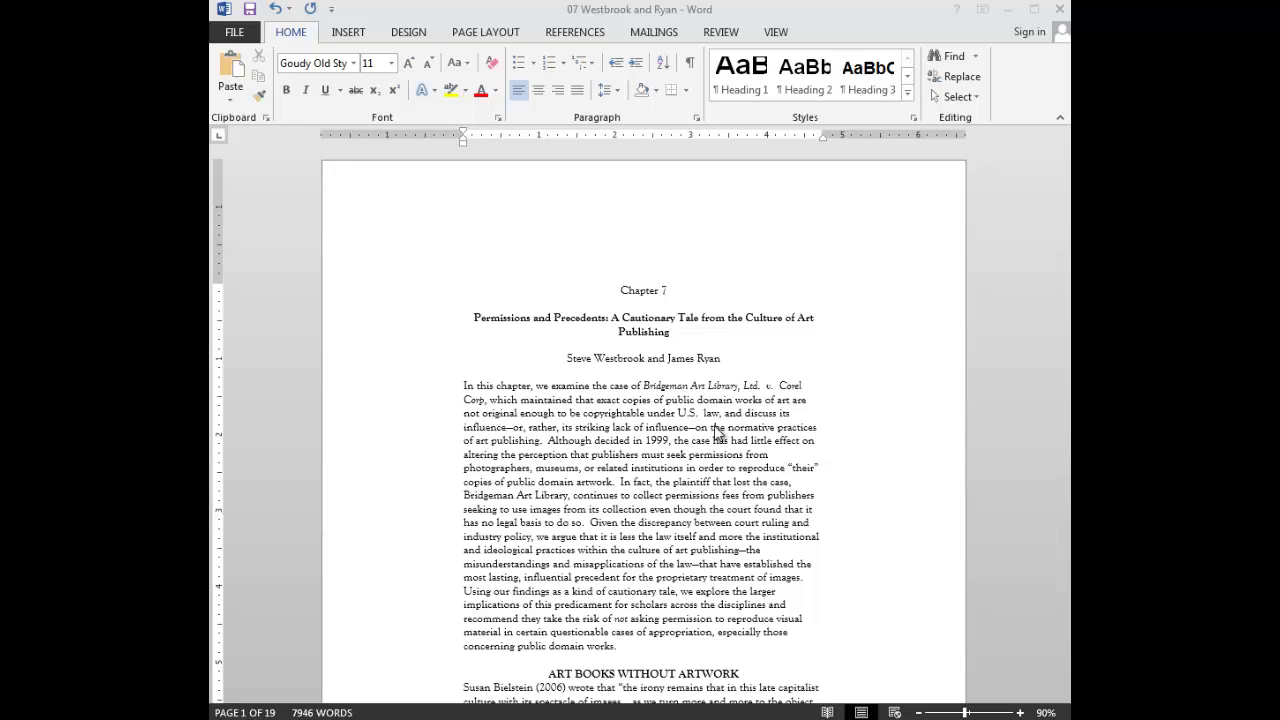
Justify all text in the document, including the headings.
click(668, 446)
key(ctrl+a)
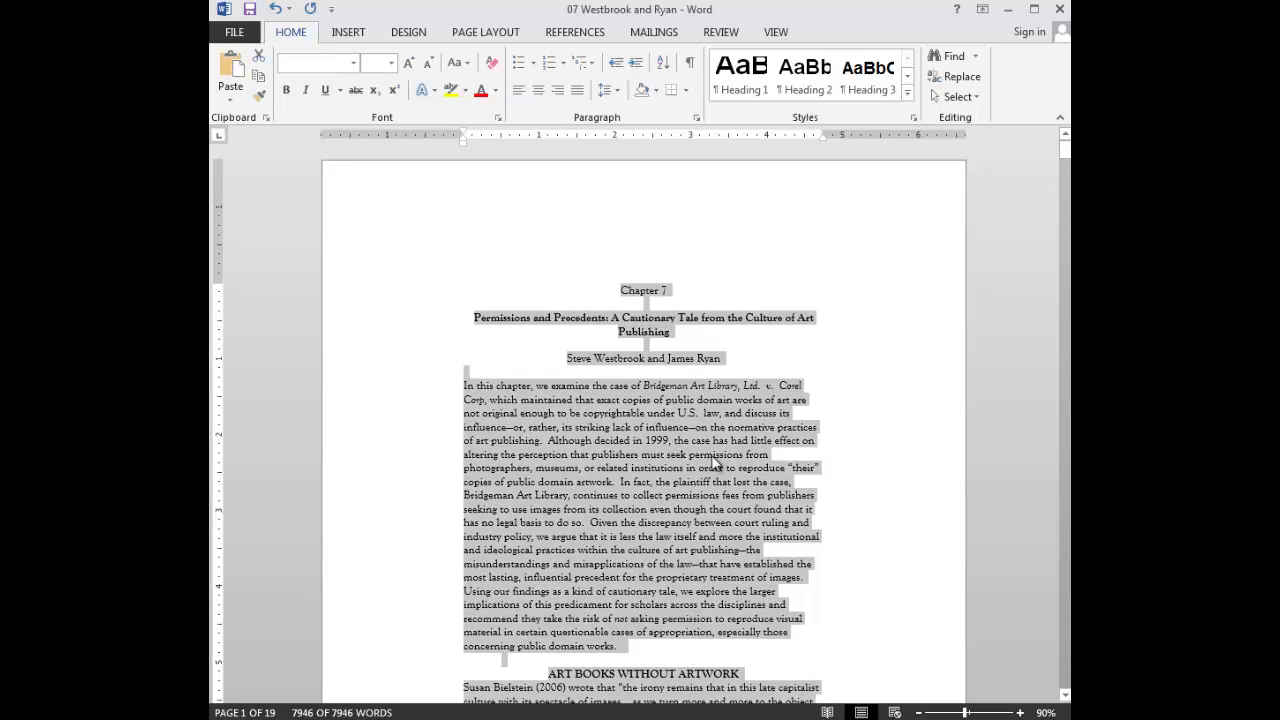
click(577, 90)
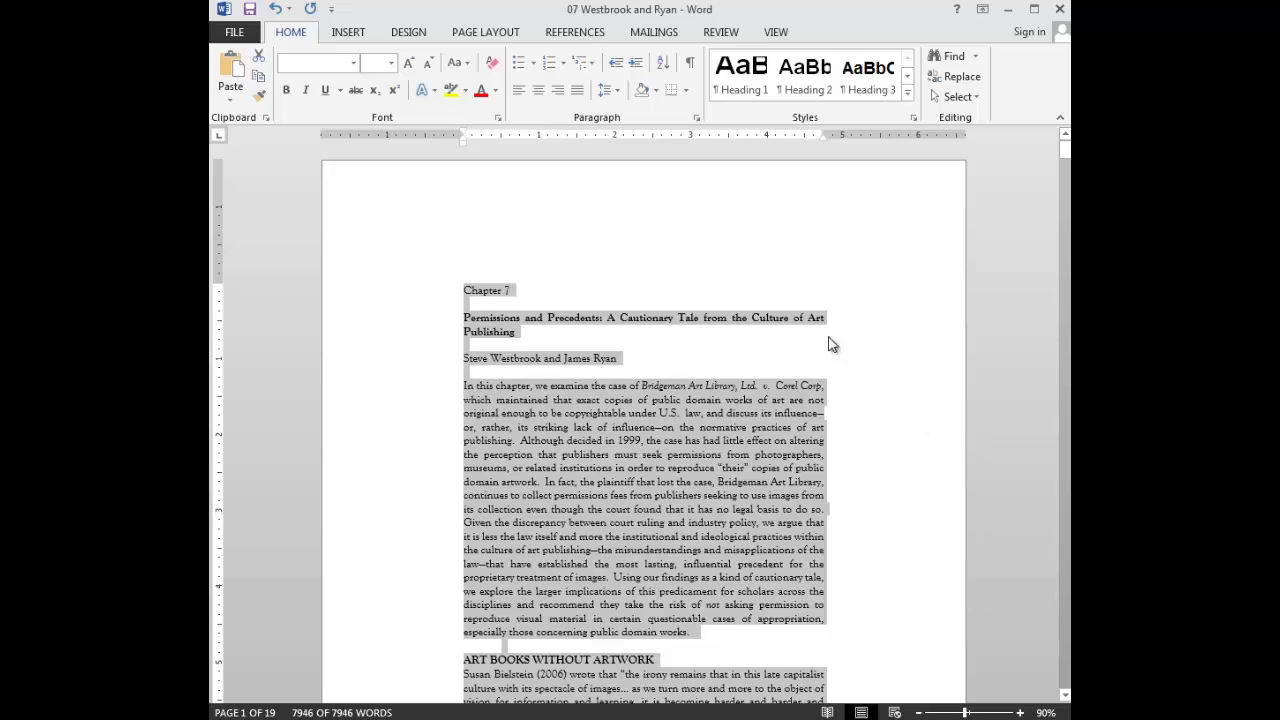
click(743, 263)
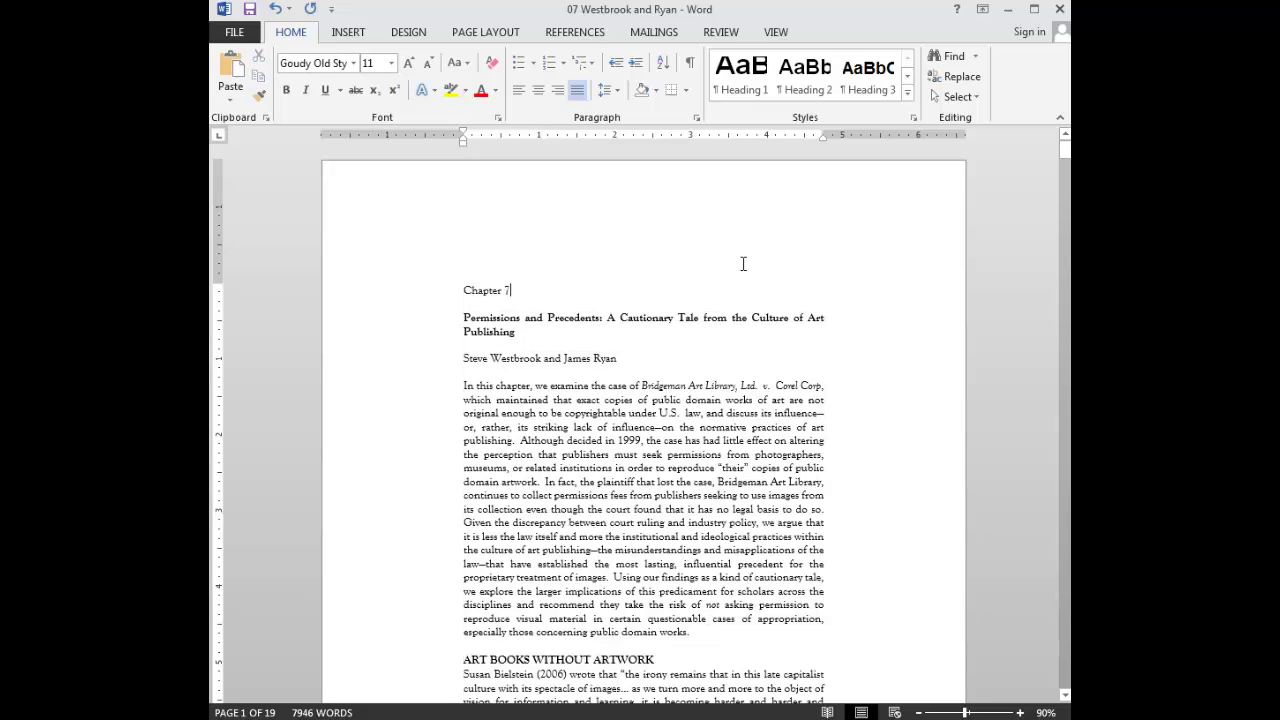
Replace every double space in the document with a single space using Find and Replace.
key(ctrl+f)
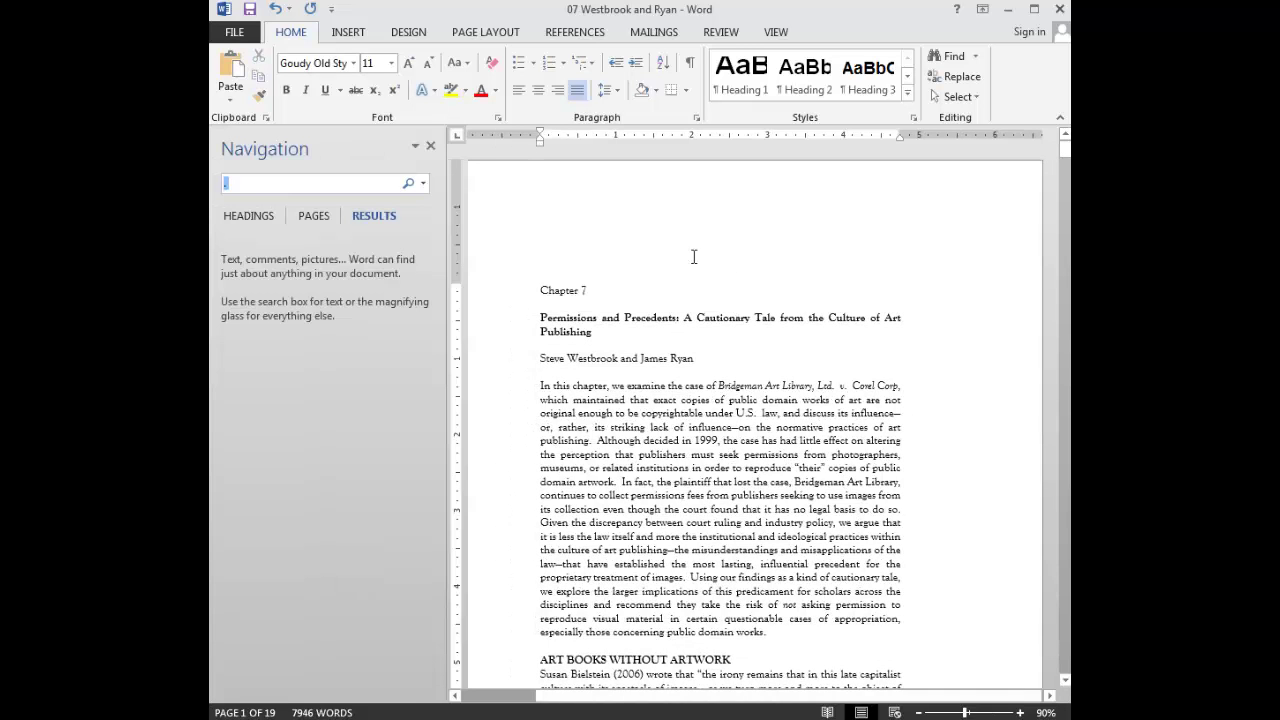
text(.)
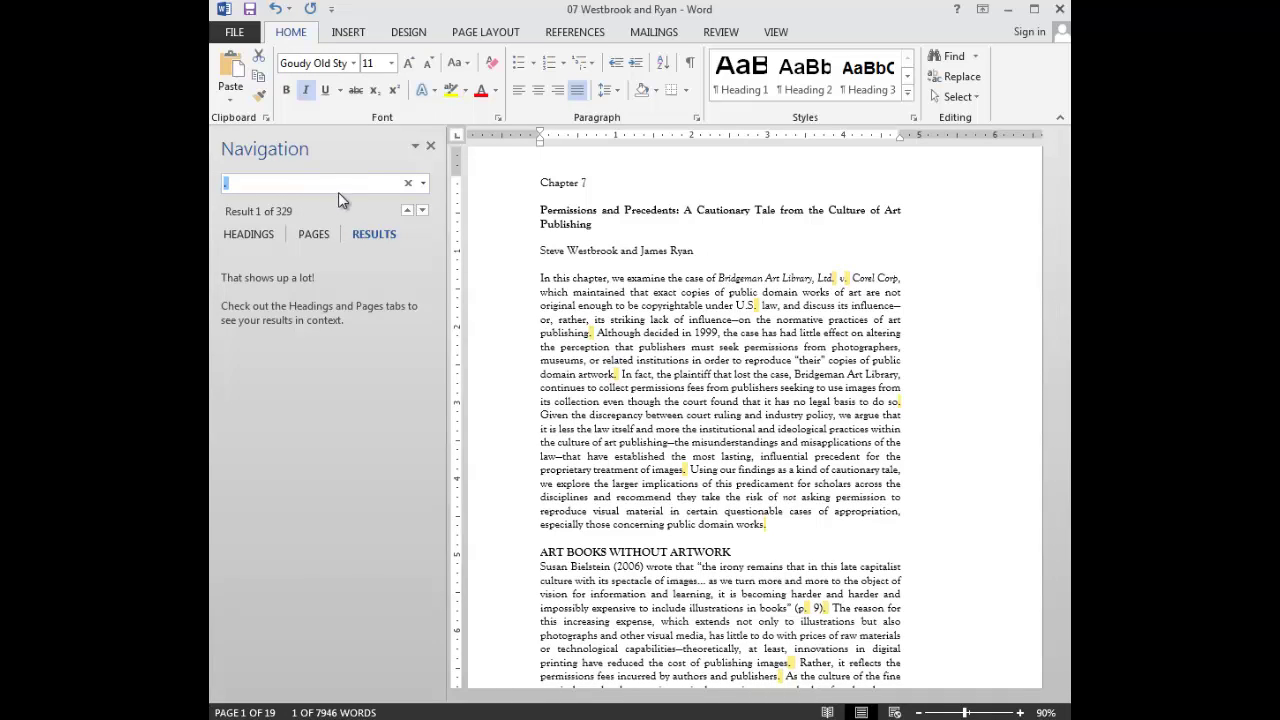
click(423, 184)
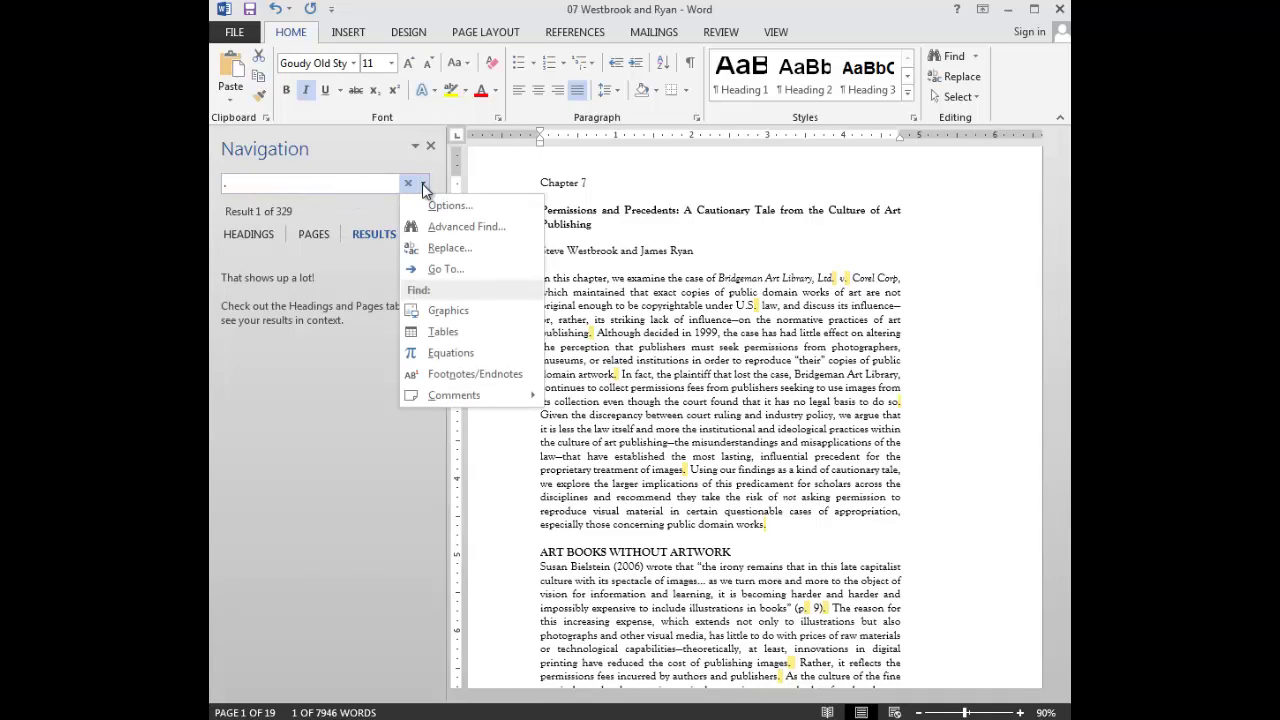
click(445, 247)
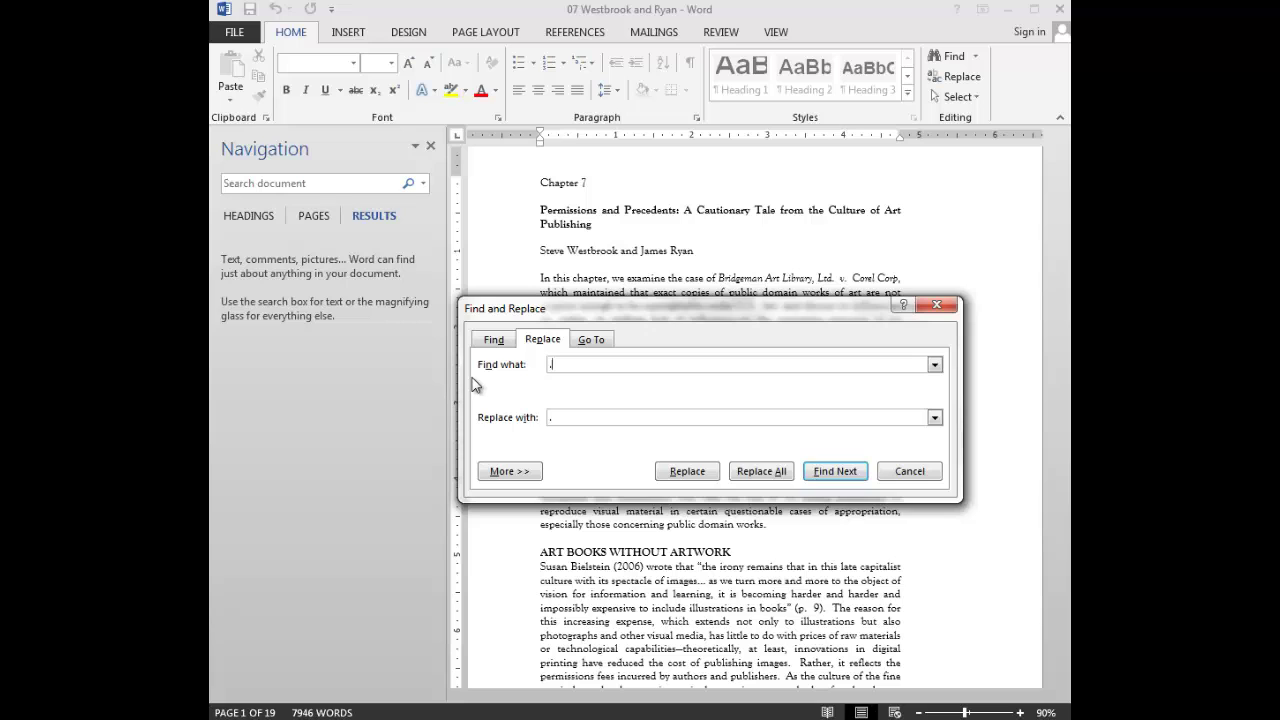
key(BackSpace)
key(Tab)
key(BackSpace)
click(762, 471)
drag(967, 468, 691, 240)
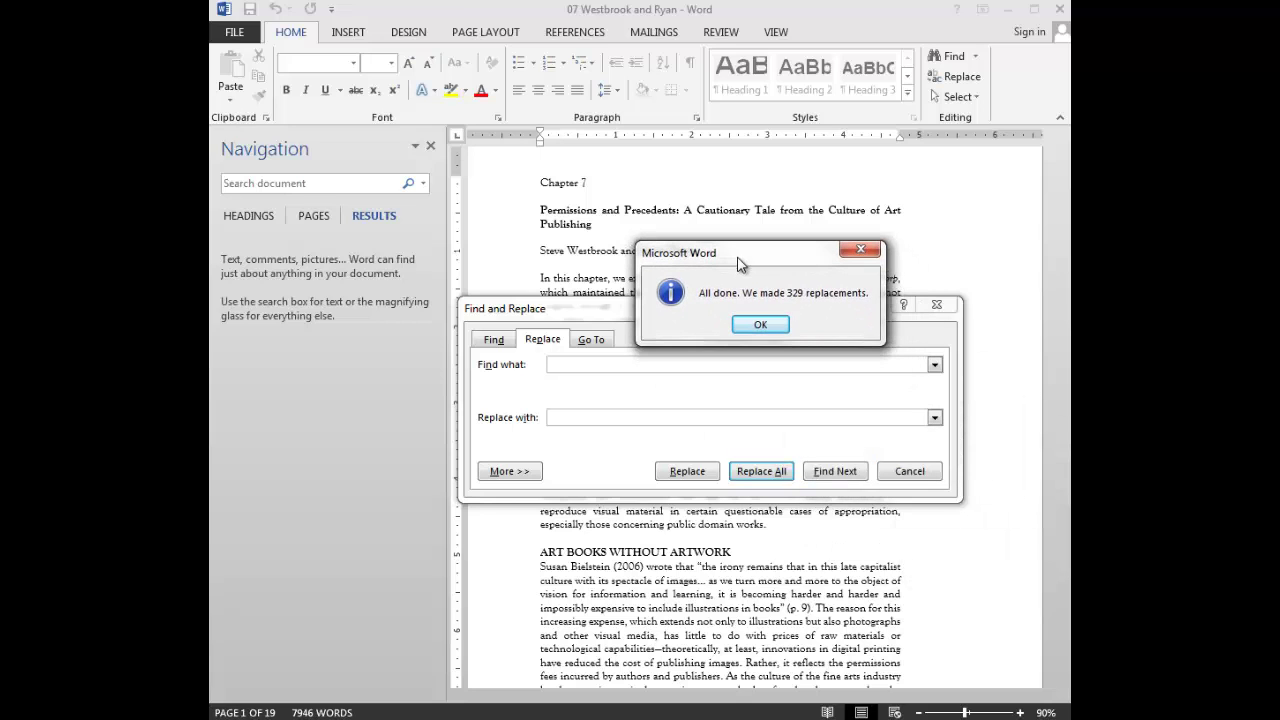
click(772, 326)
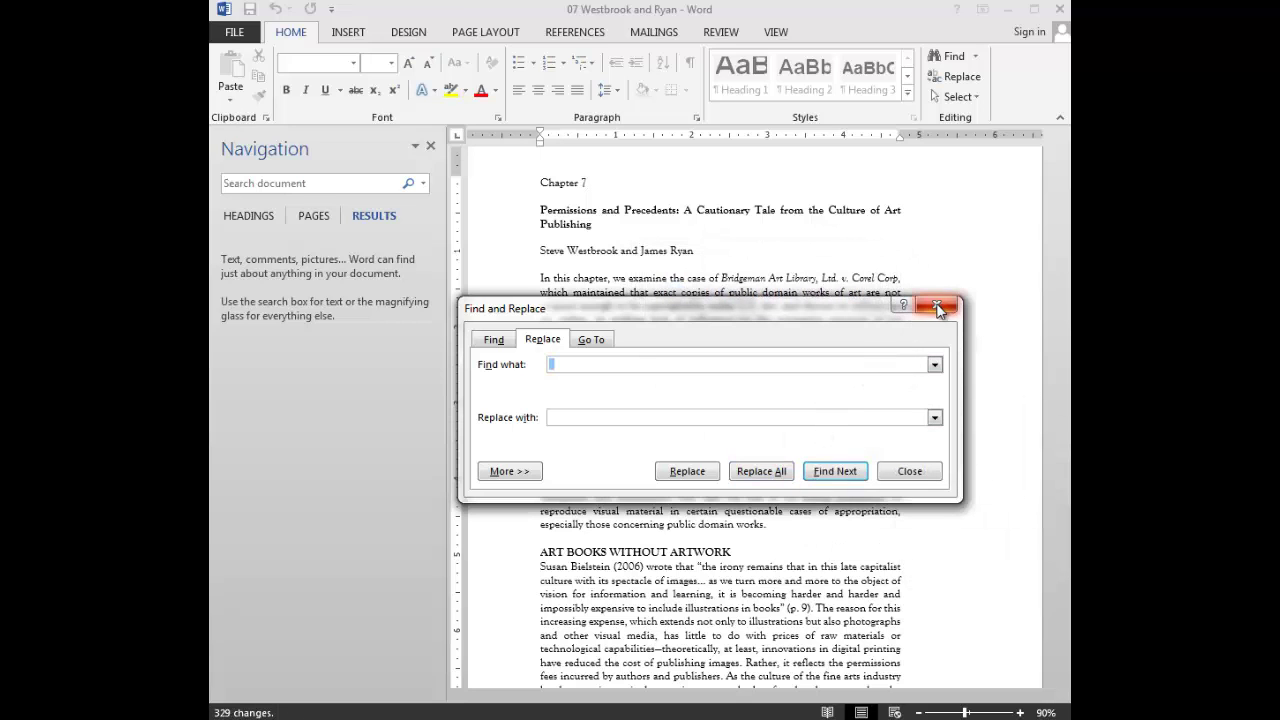
click(938, 306)
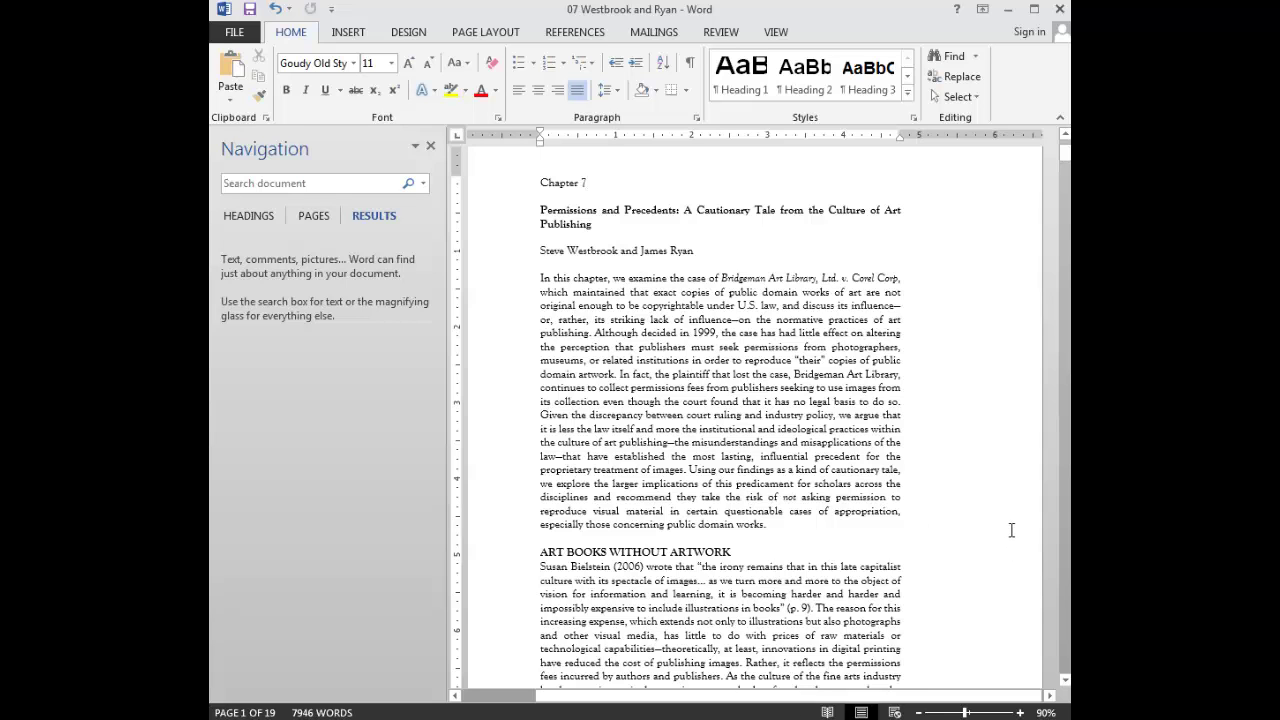
click(430, 146)
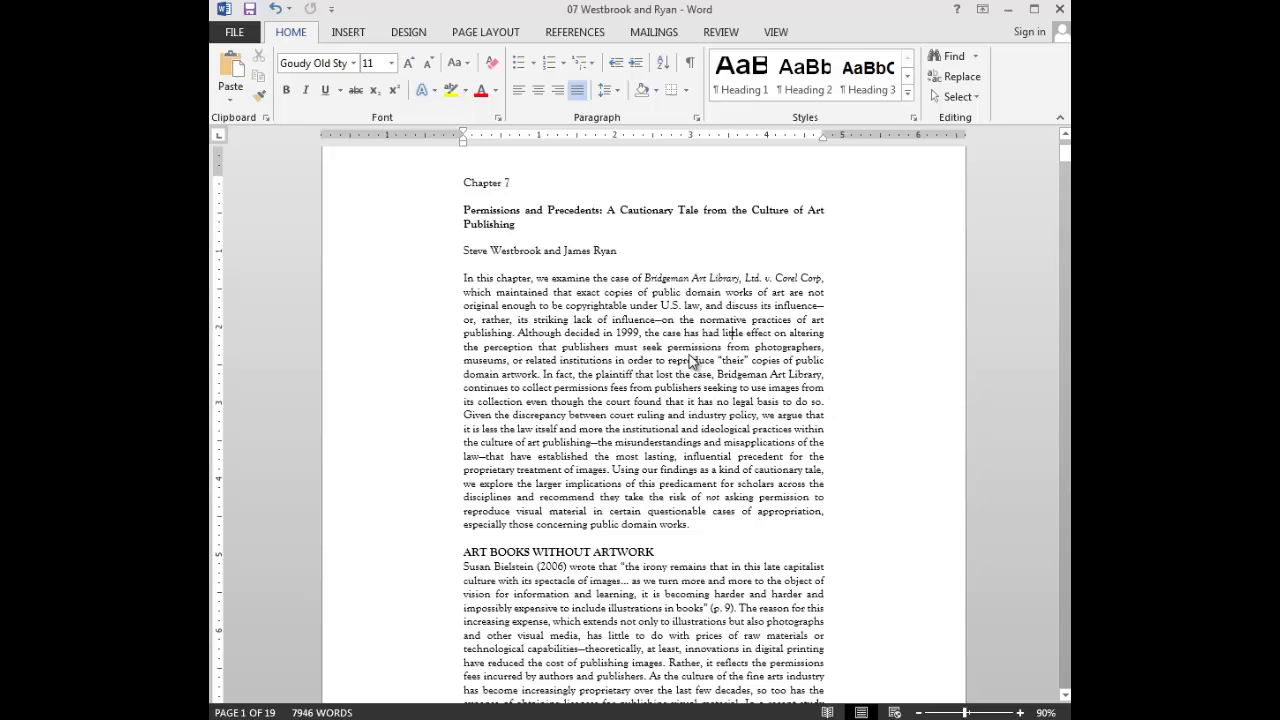
Give every paragraph in the document a first-line indent of about 0.25 inch.
key(ctrl+a)
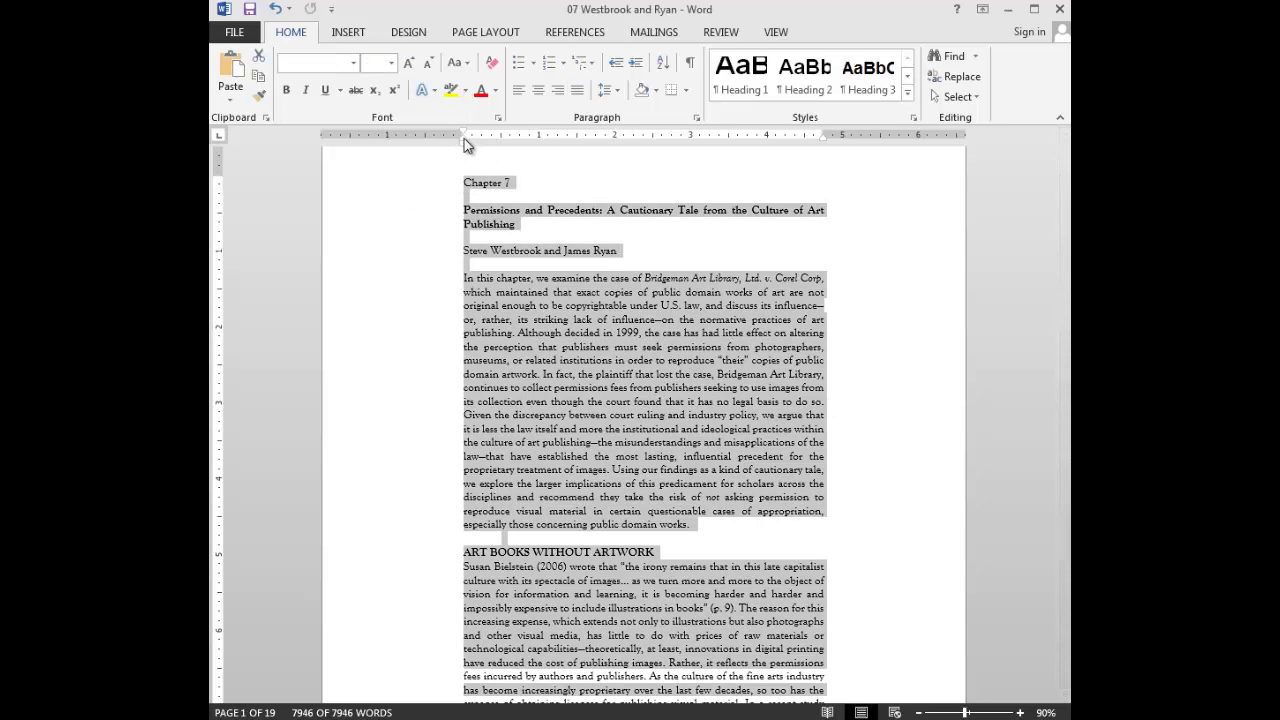
drag(463, 131, 485, 131)
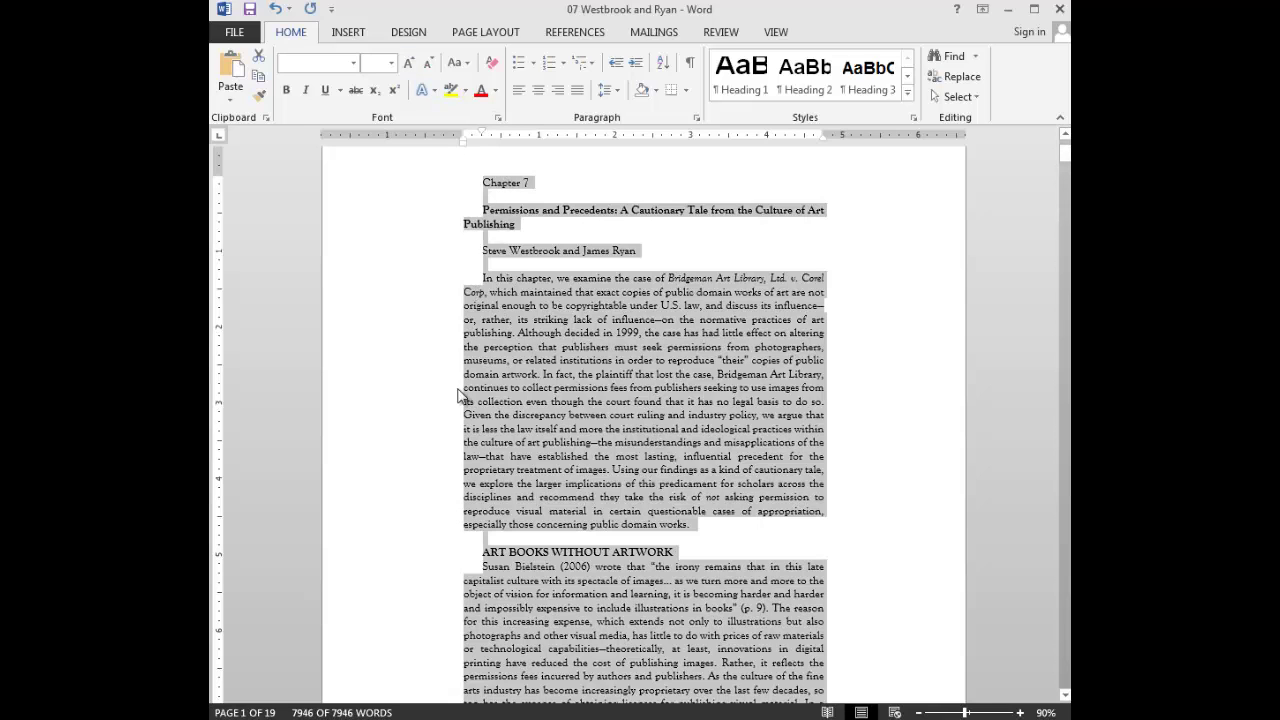
click(637, 404)
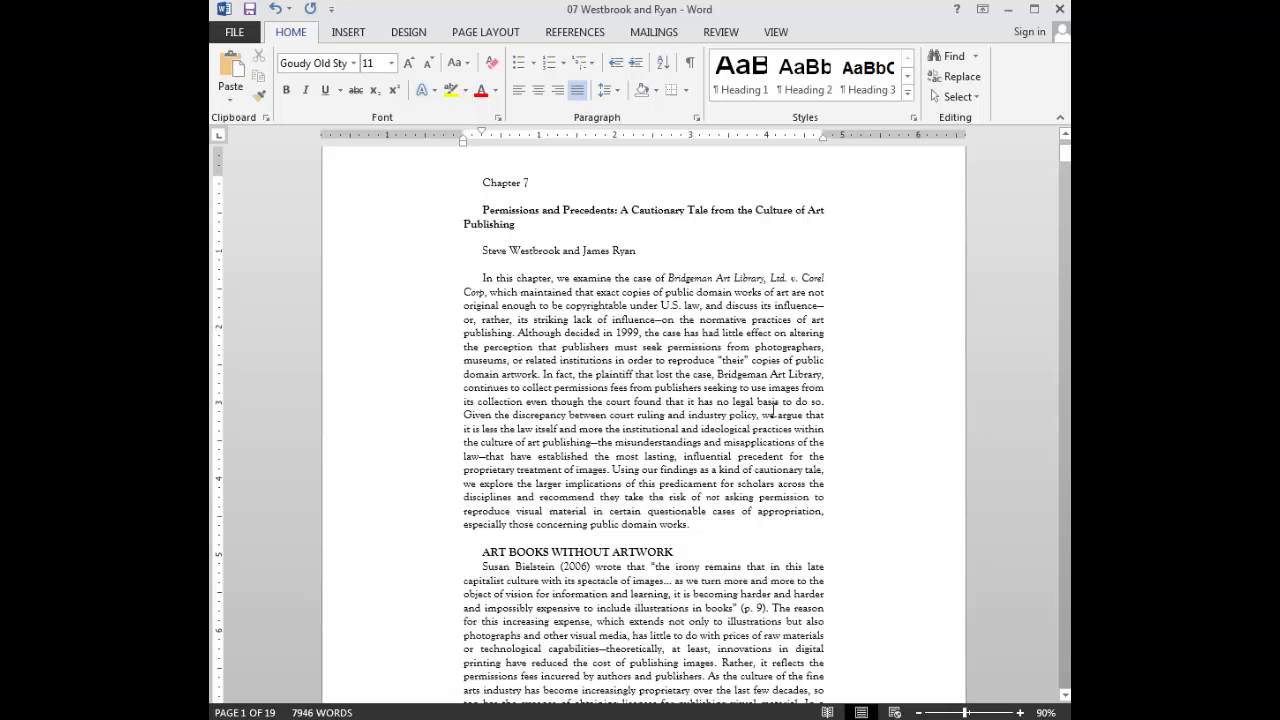
Indent the block quotation starting "Absent a genuine difference" on page 6 by about 0.25 inch on both its left and right sides.
scroll(777, 410, down, 10)
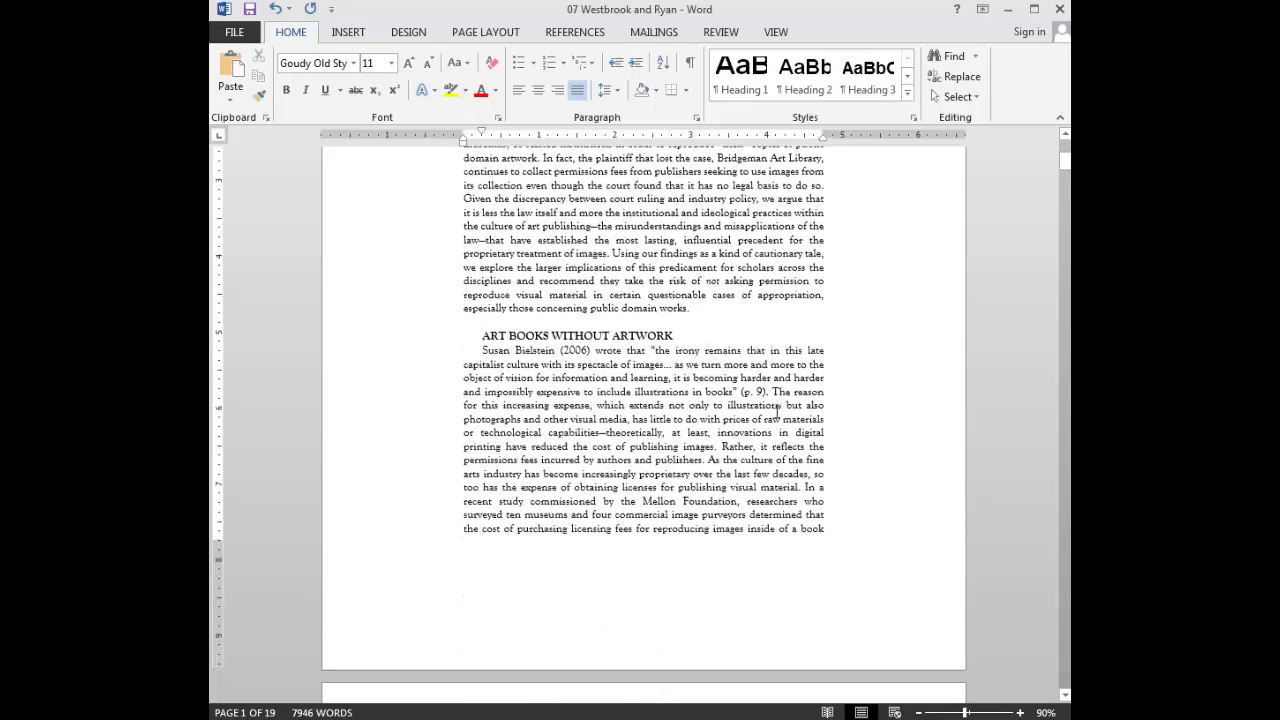
scroll(777, 410, down, 12)
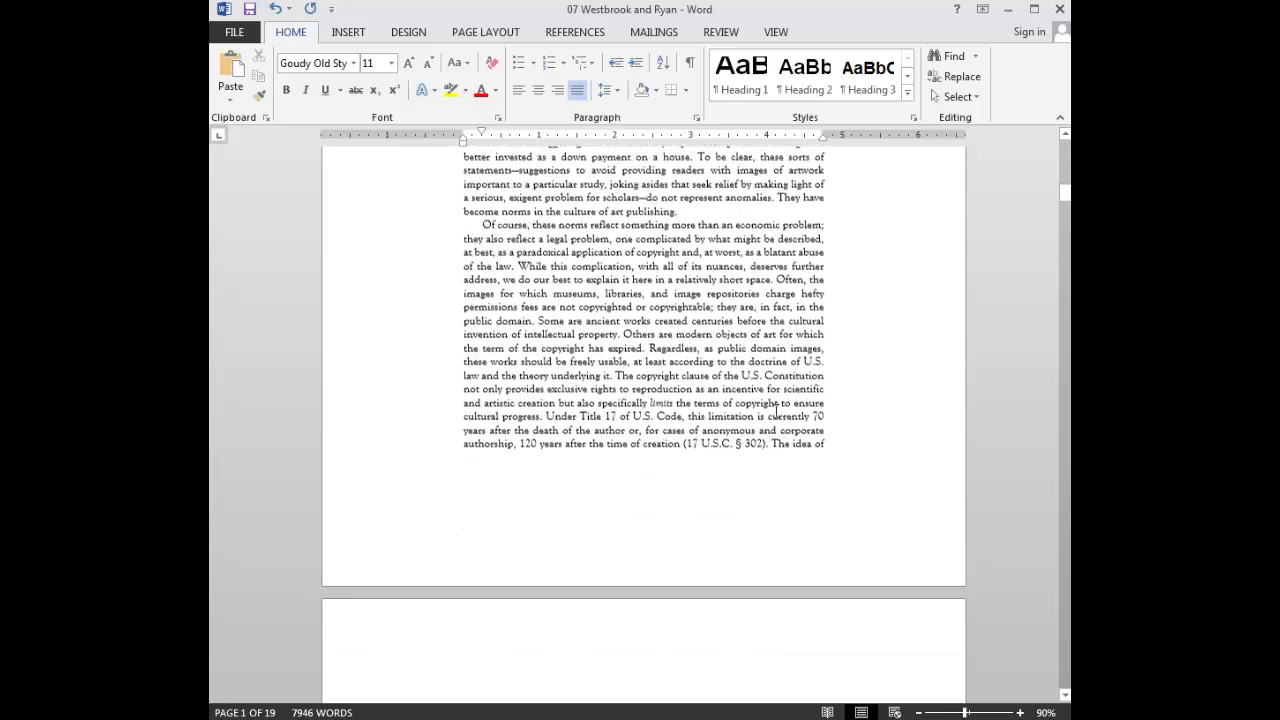
scroll(777, 410, down, 12)
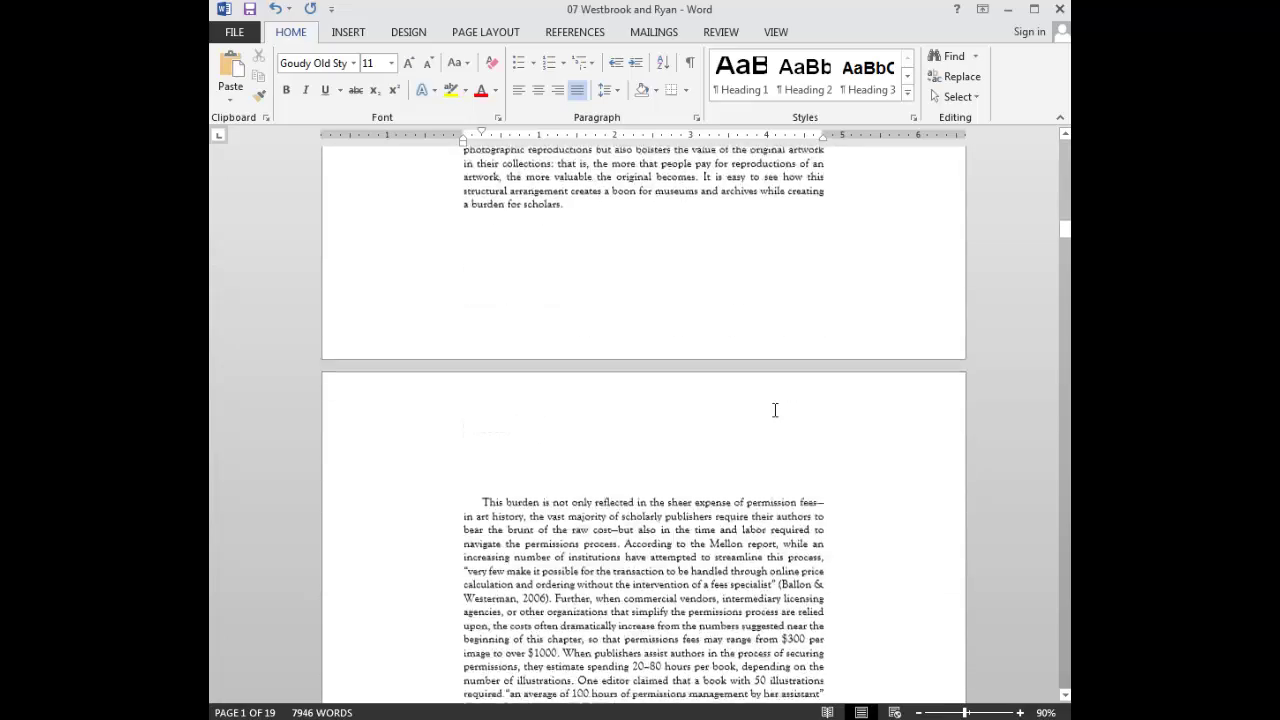
scroll(775, 410, down, 12)
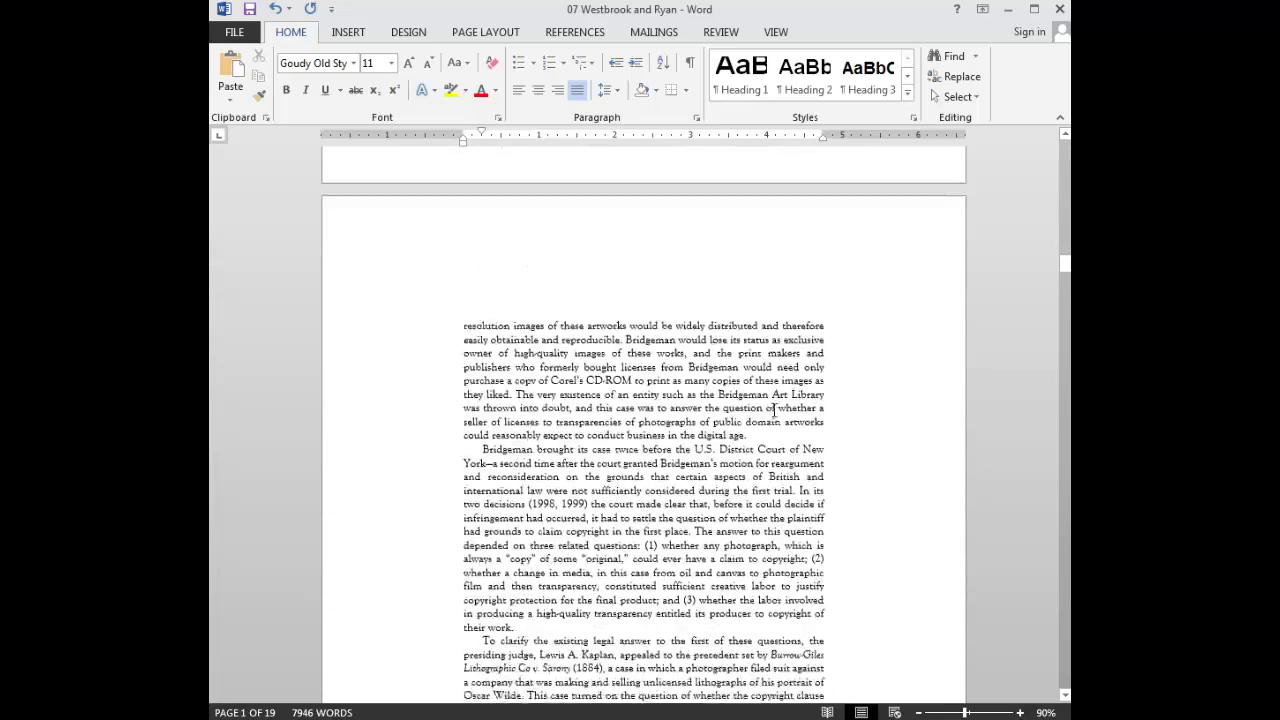
scroll(773, 410, down, 12)
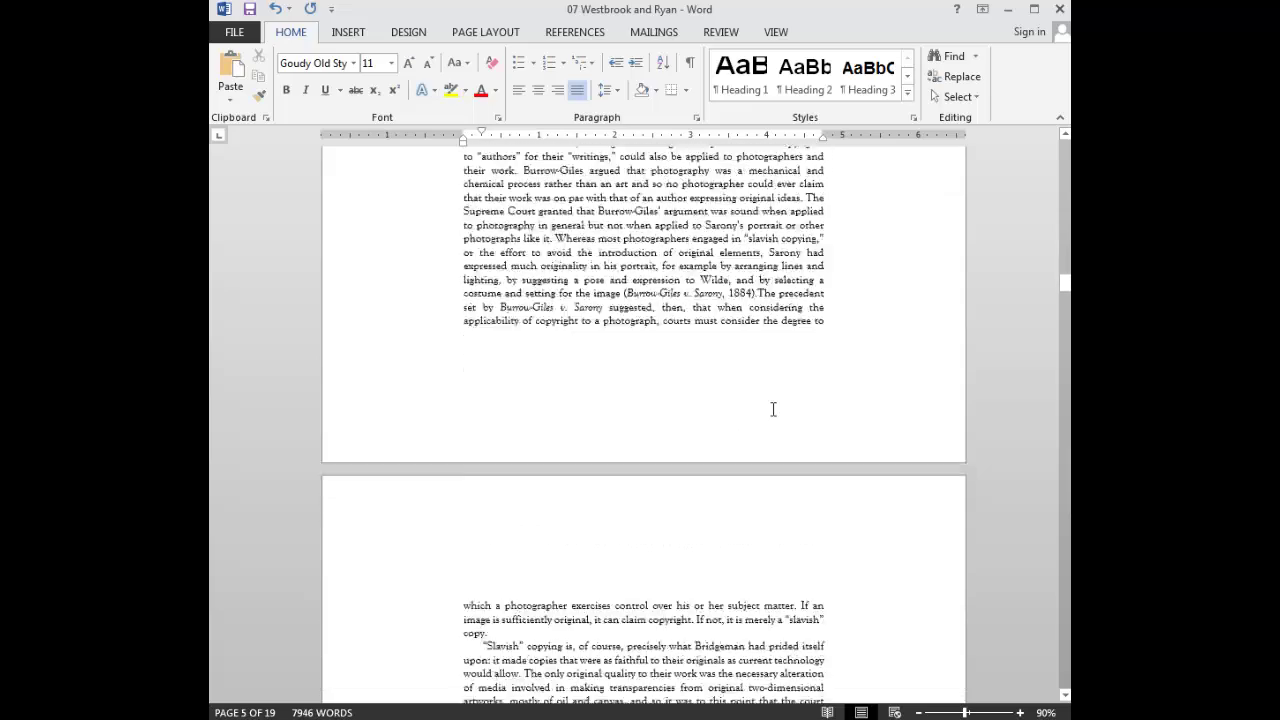
scroll(773, 410, down, 3)
drag(773, 410, 556, 328)
drag(540, 146, 482, 142)
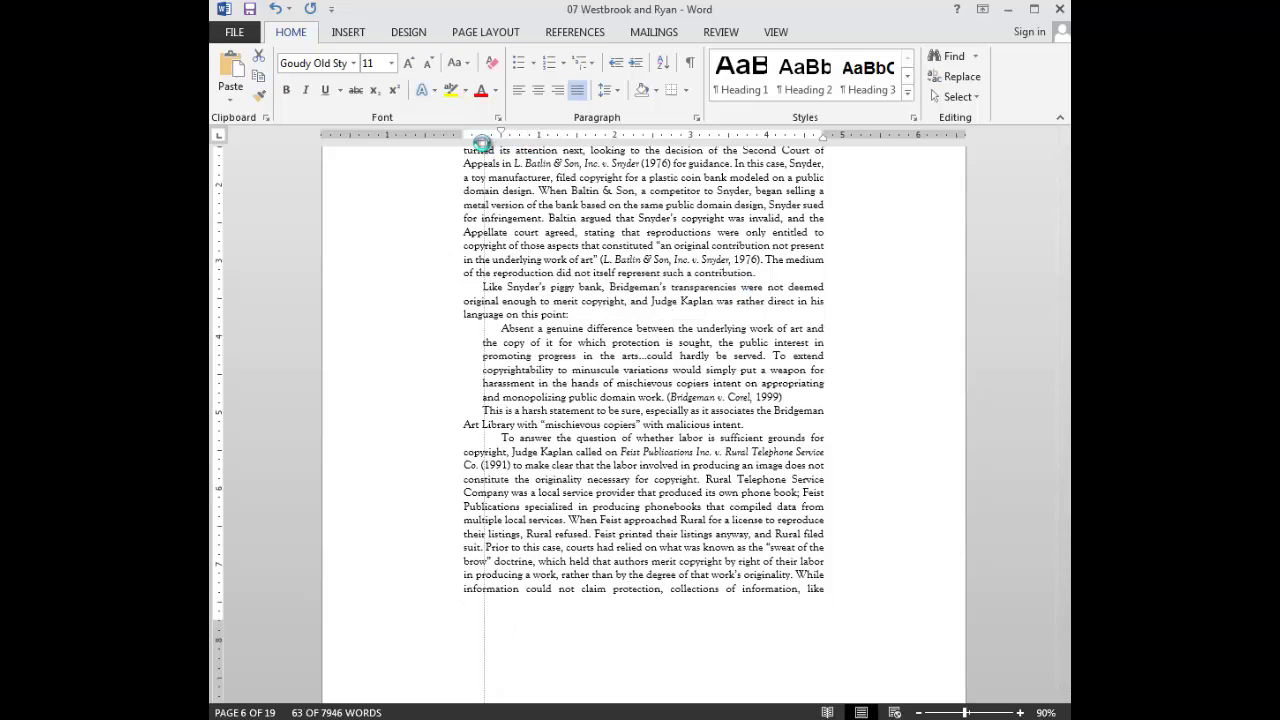
drag(482, 142, 484, 142)
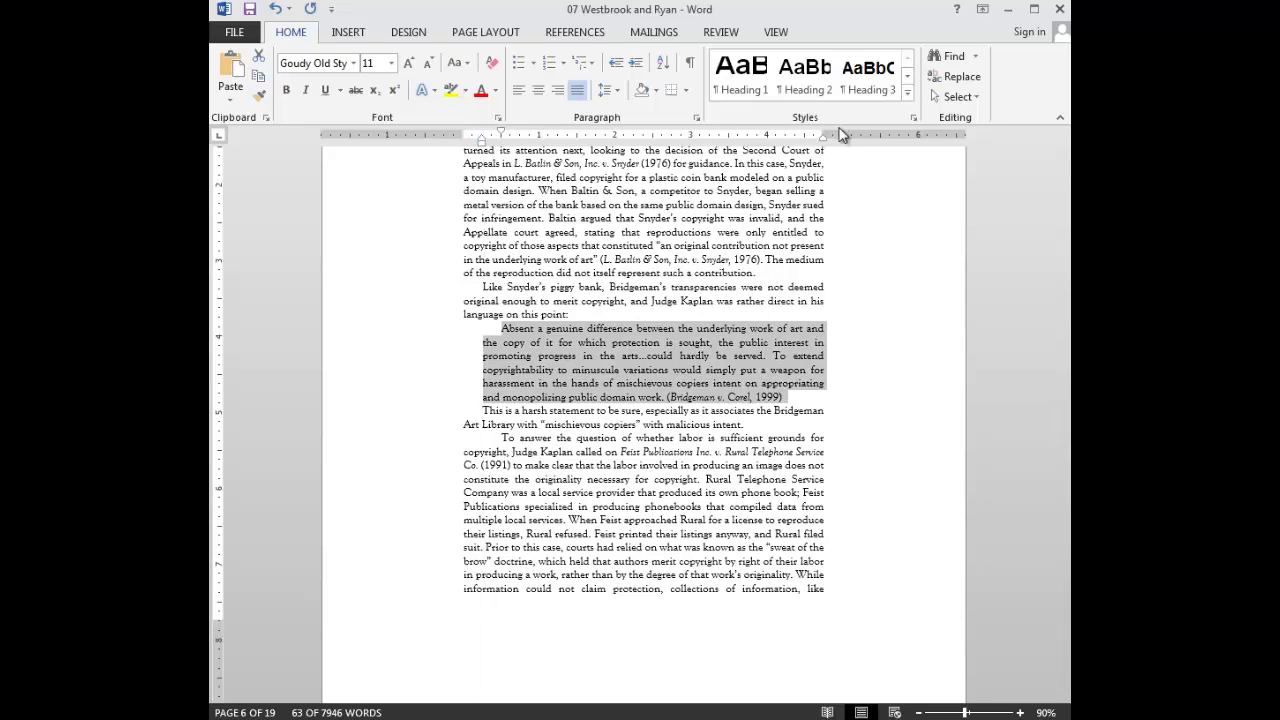
drag(821, 137, 806, 142)
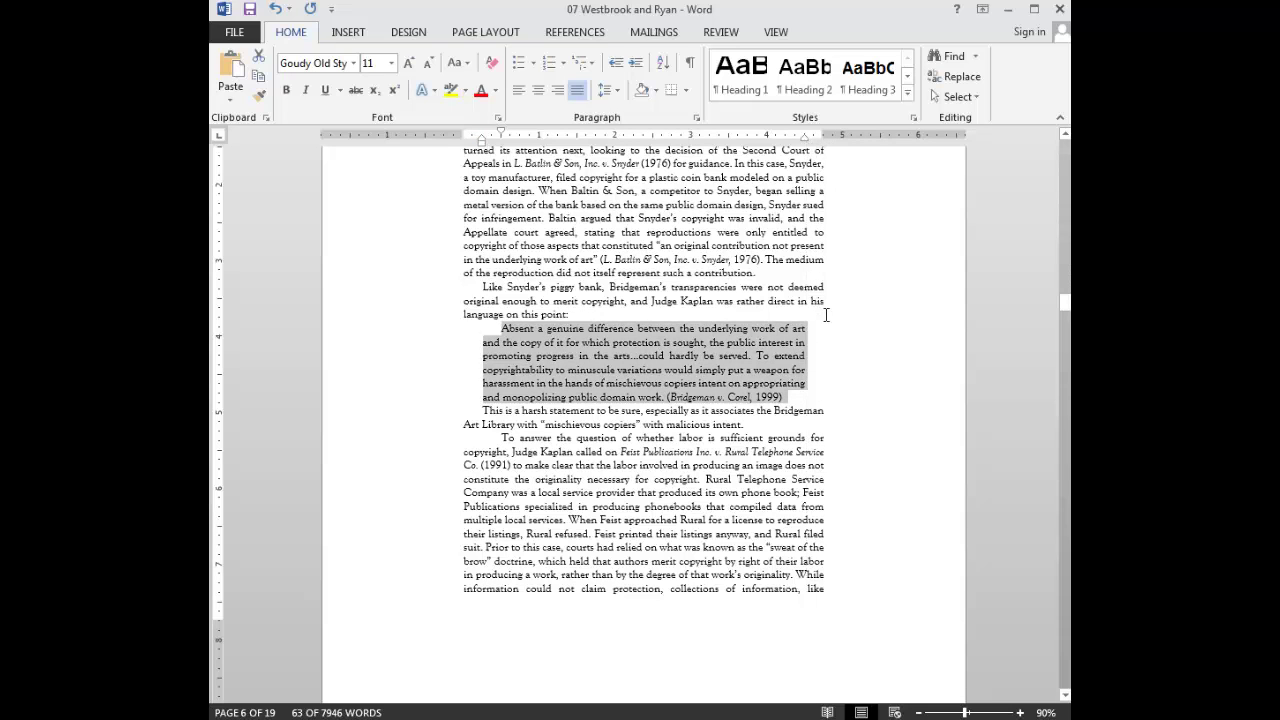
Set the font size of the indented block quotation to 9.
click(383, 63)
text(9)
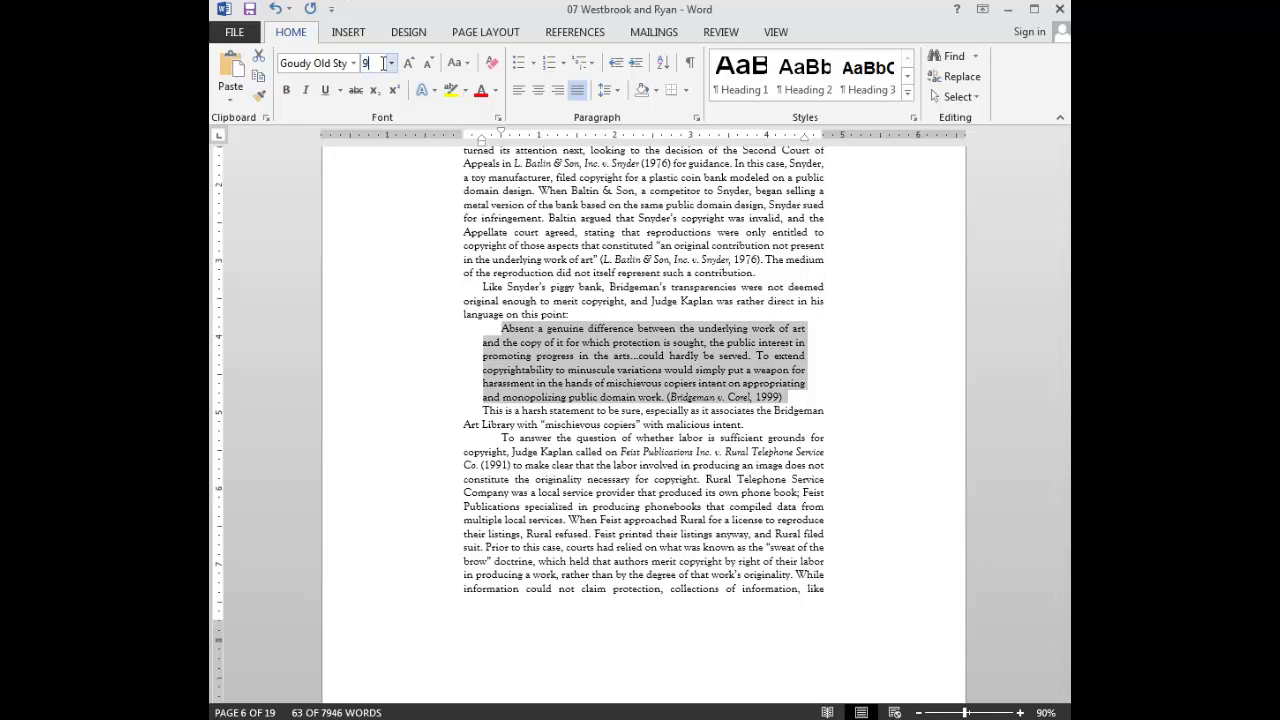
key(Return)
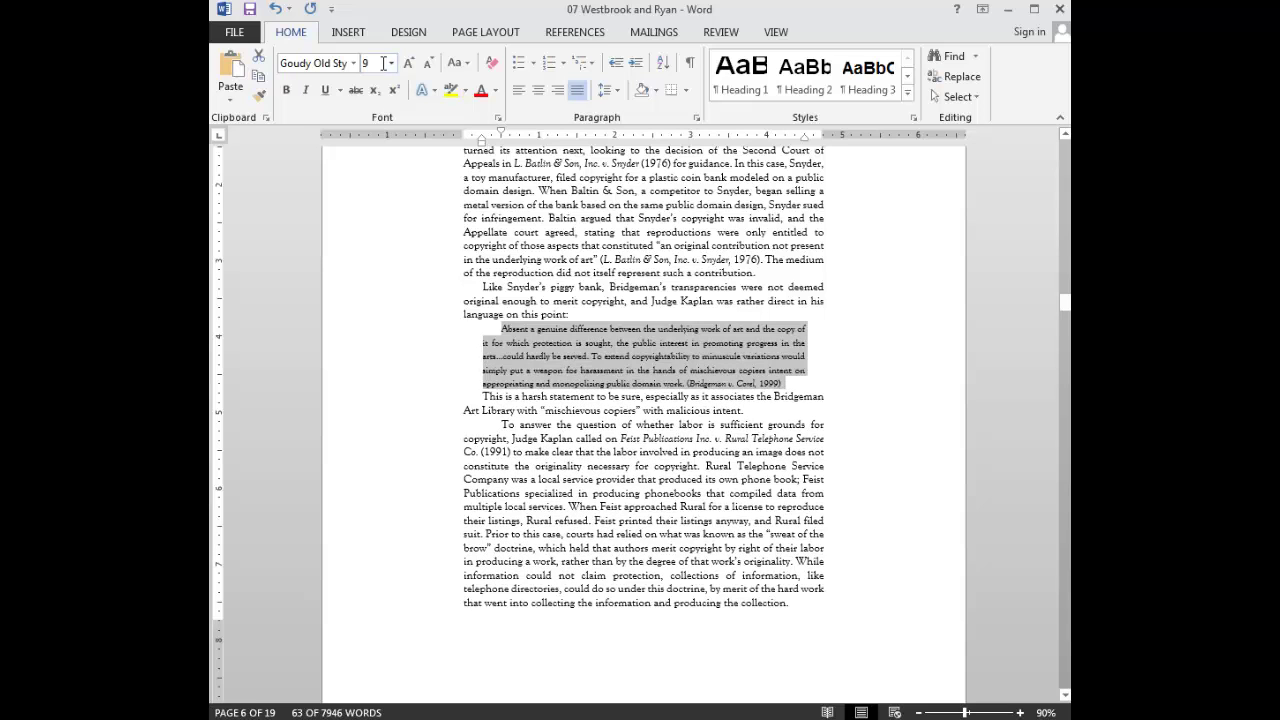
Set the line spacing of the indented block quotation on page 6 to exactly 12 pt.
click(696, 117)
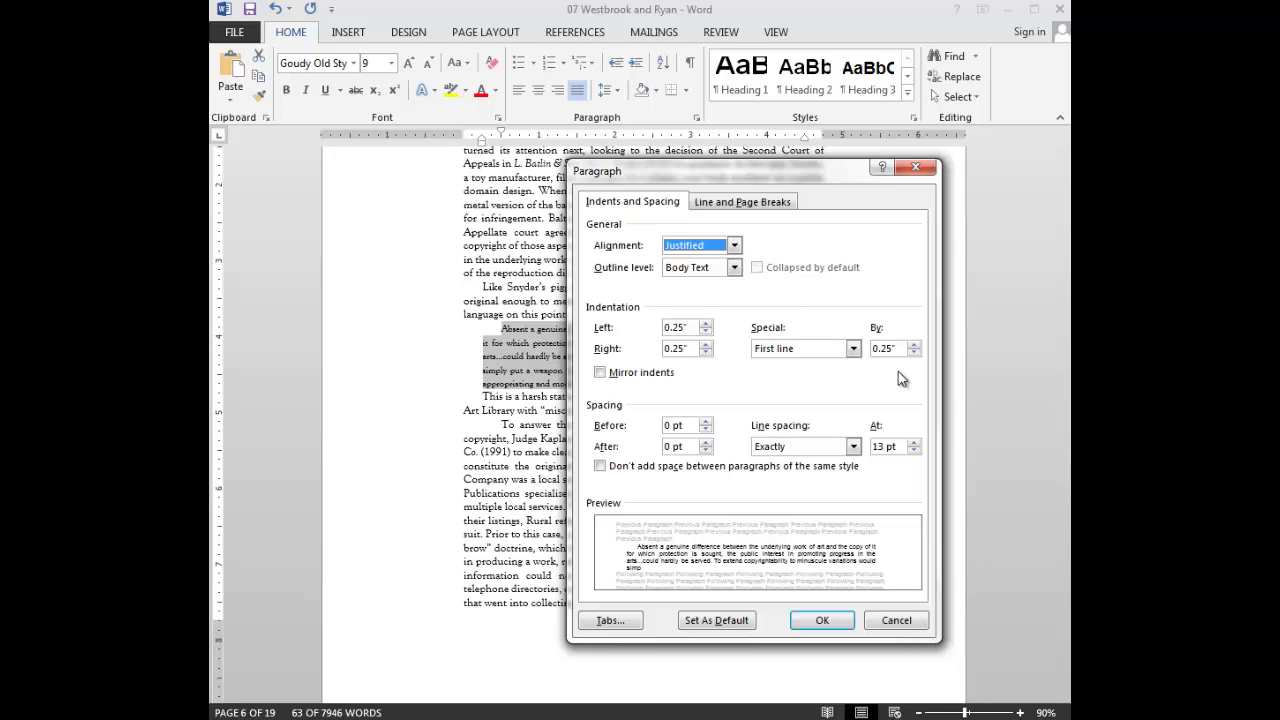
click(876, 446)
text(12)
key(Return)
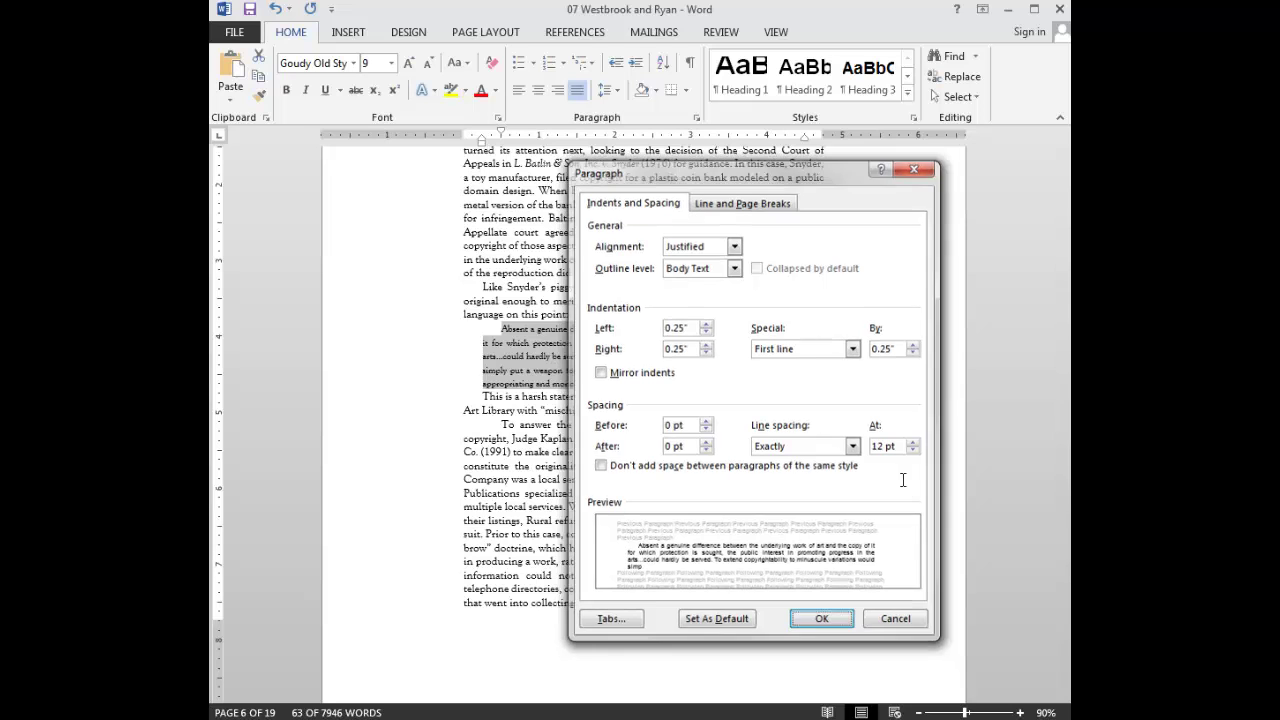
click(657, 461)
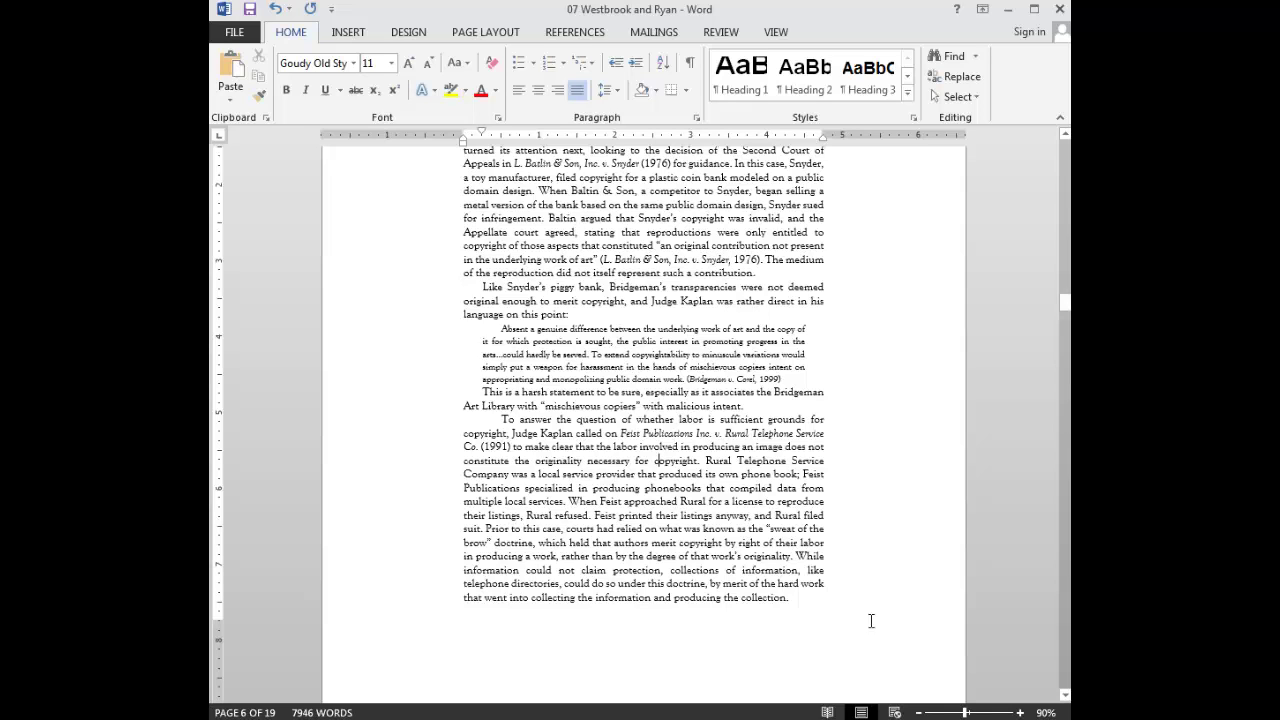
Remove the indent and blank line before the heading "ART BOOKS WITHOUT ARTWORK" on page 1 and the first-line indent of the paragraph below it.
drag(1065, 302, 1065, 145)
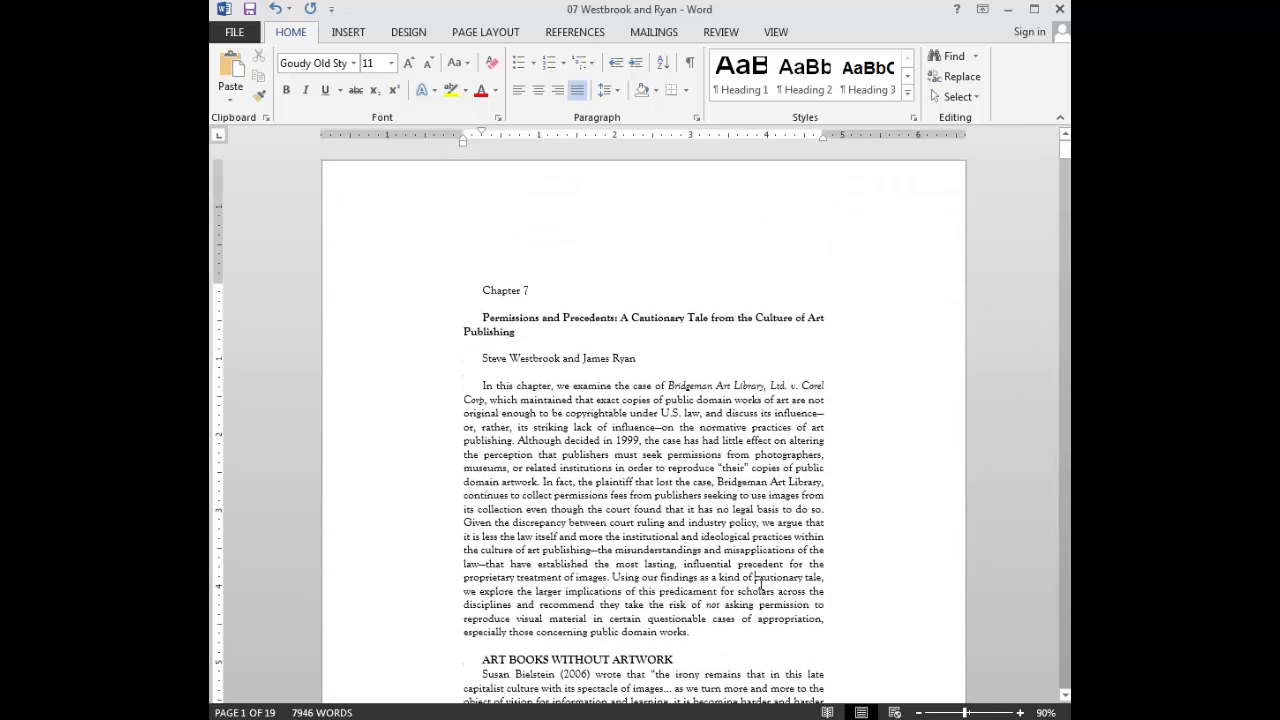
scroll(760, 580, down, 2)
scroll(761, 586, down, 5)
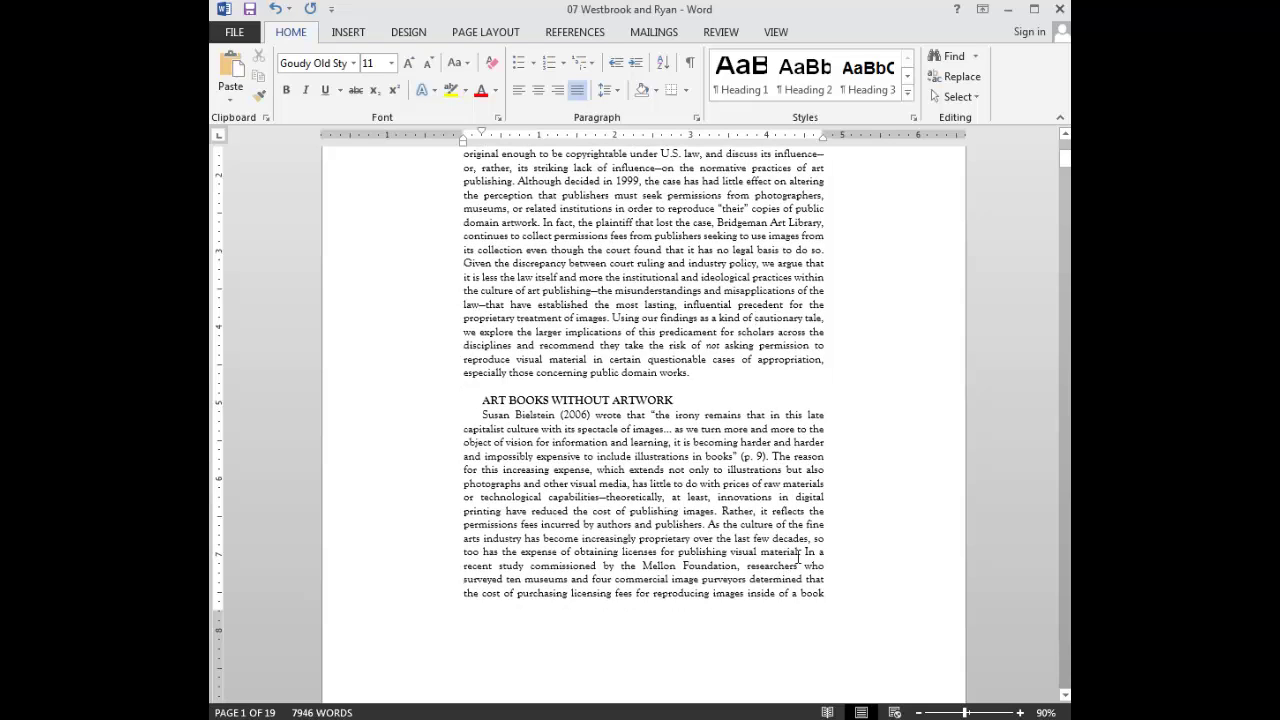
click(484, 401)
key(BackSpace)
key(BackSpace)
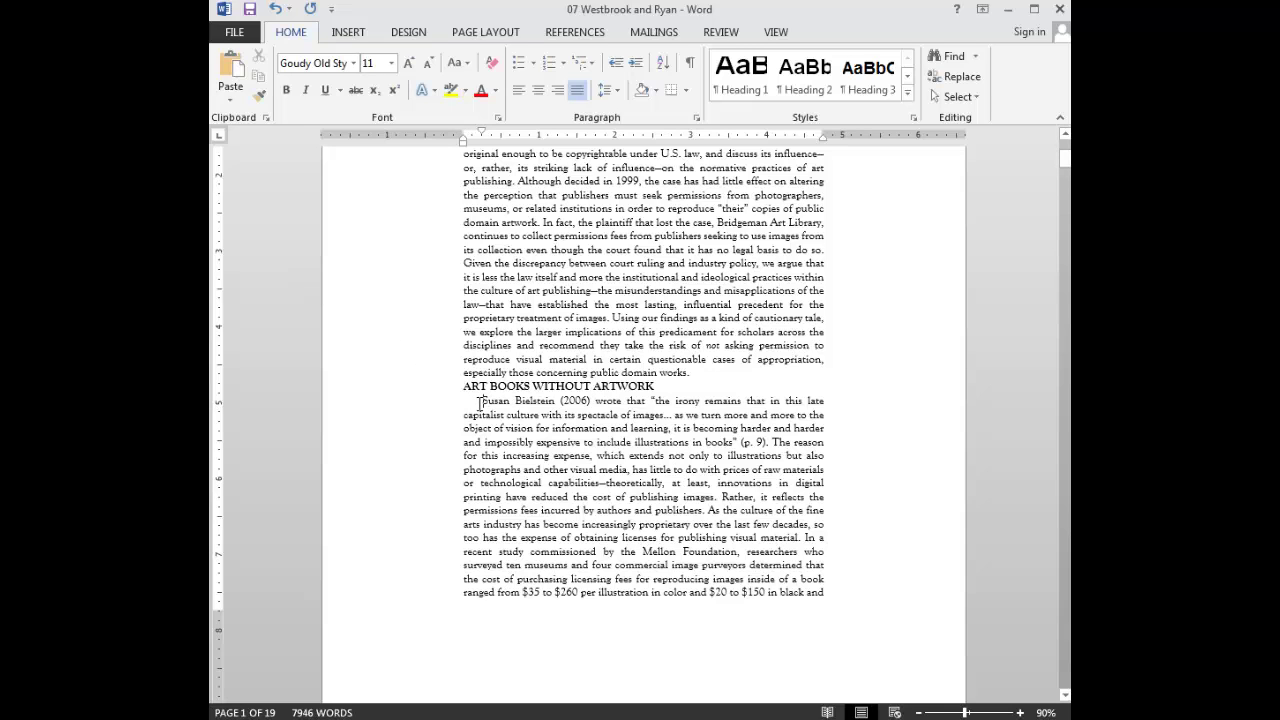
key(BackSpace)
key(Up)
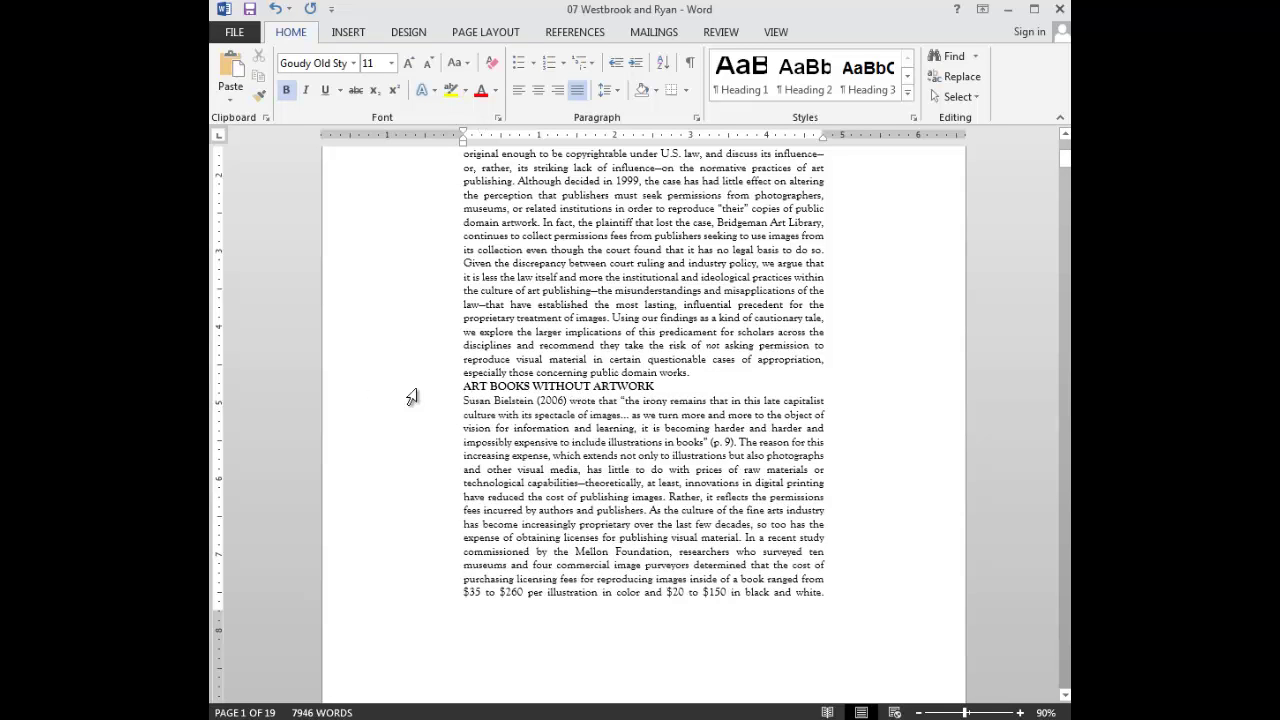
Change the section heading on page 1 to title case with a lowercase "without", reading "Art Books without Artwork".
click(666, 391)
click(391, 400)
click(391, 389)
click(458, 63)
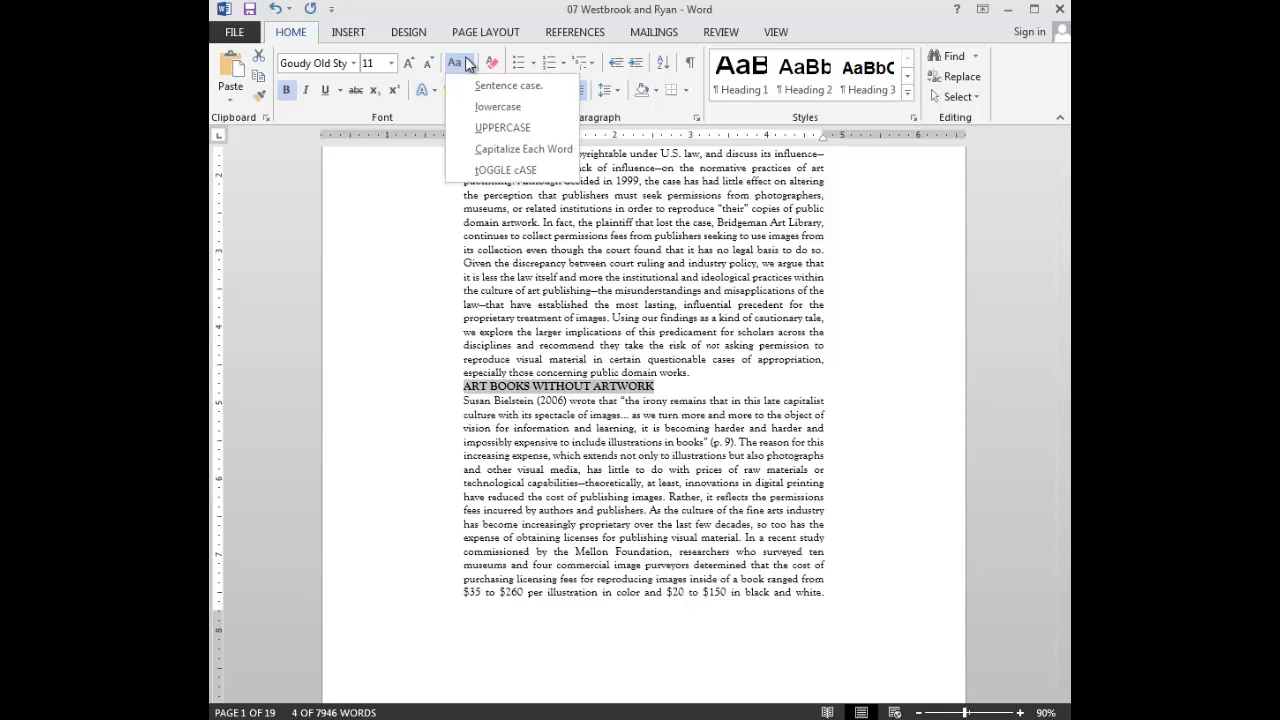
click(568, 429)
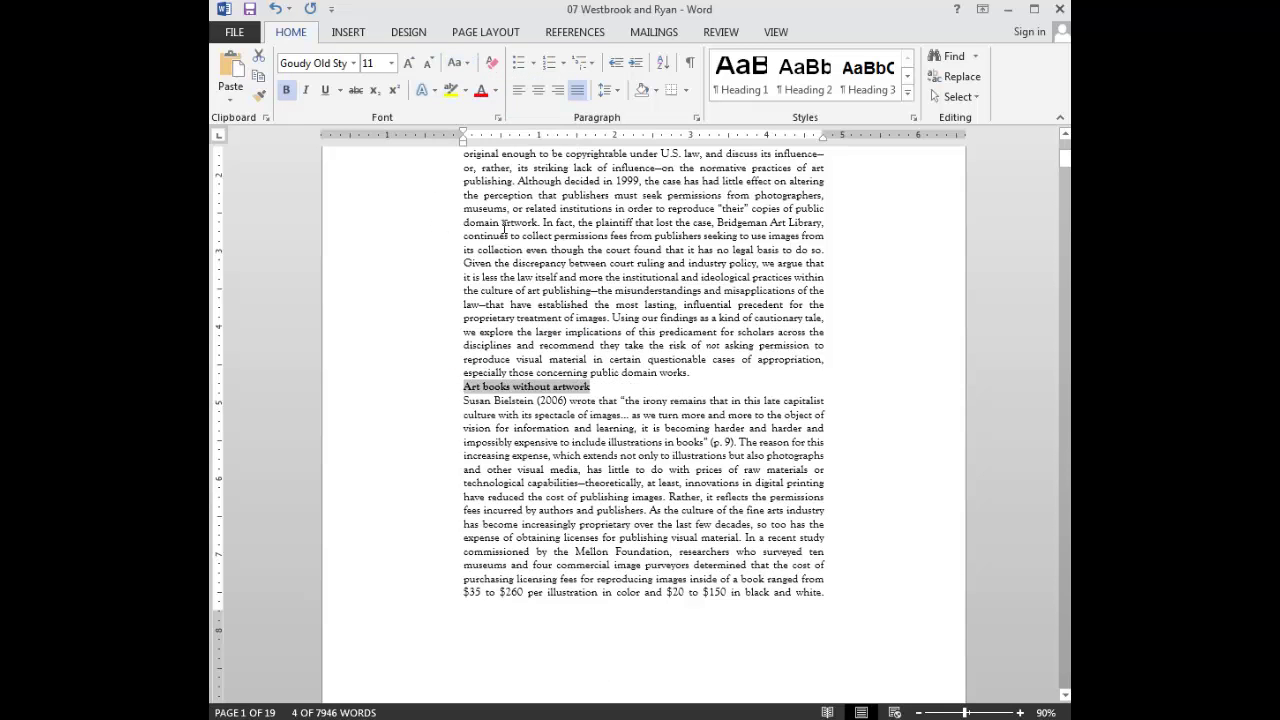
click(458, 63)
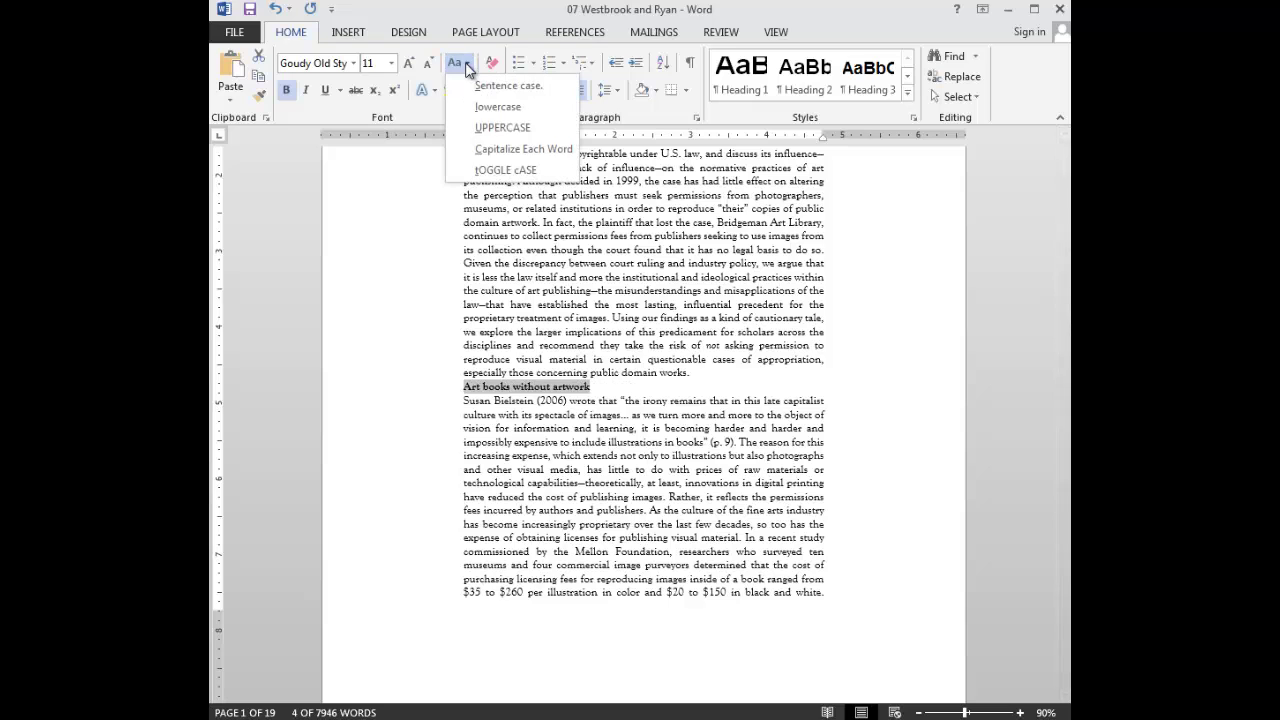
click(487, 152)
click(618, 401)
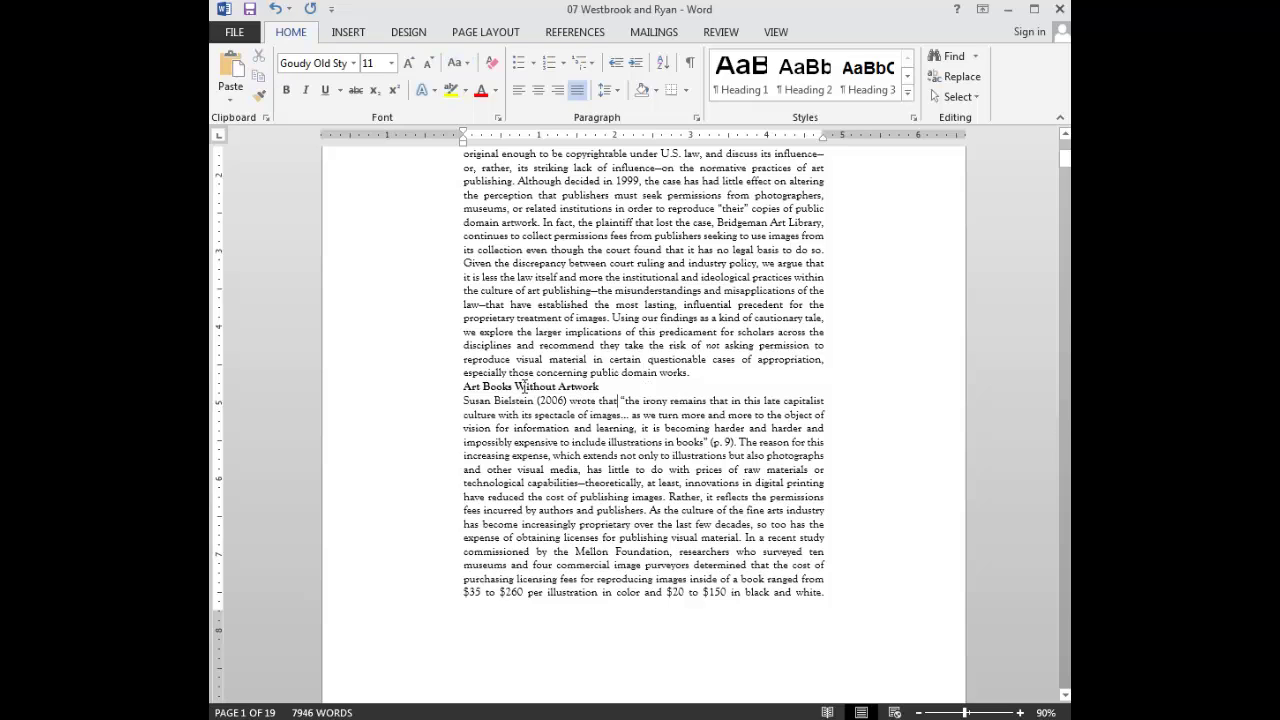
drag(515, 387, 528, 387)
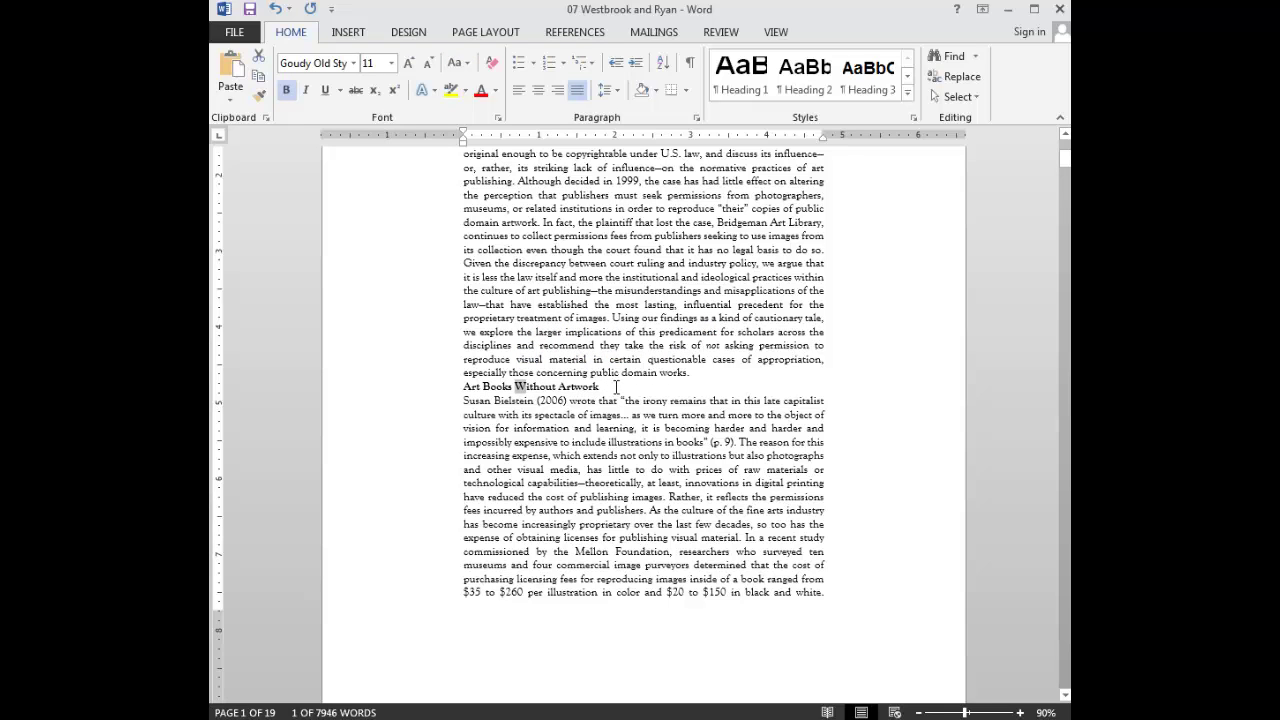
text(w)
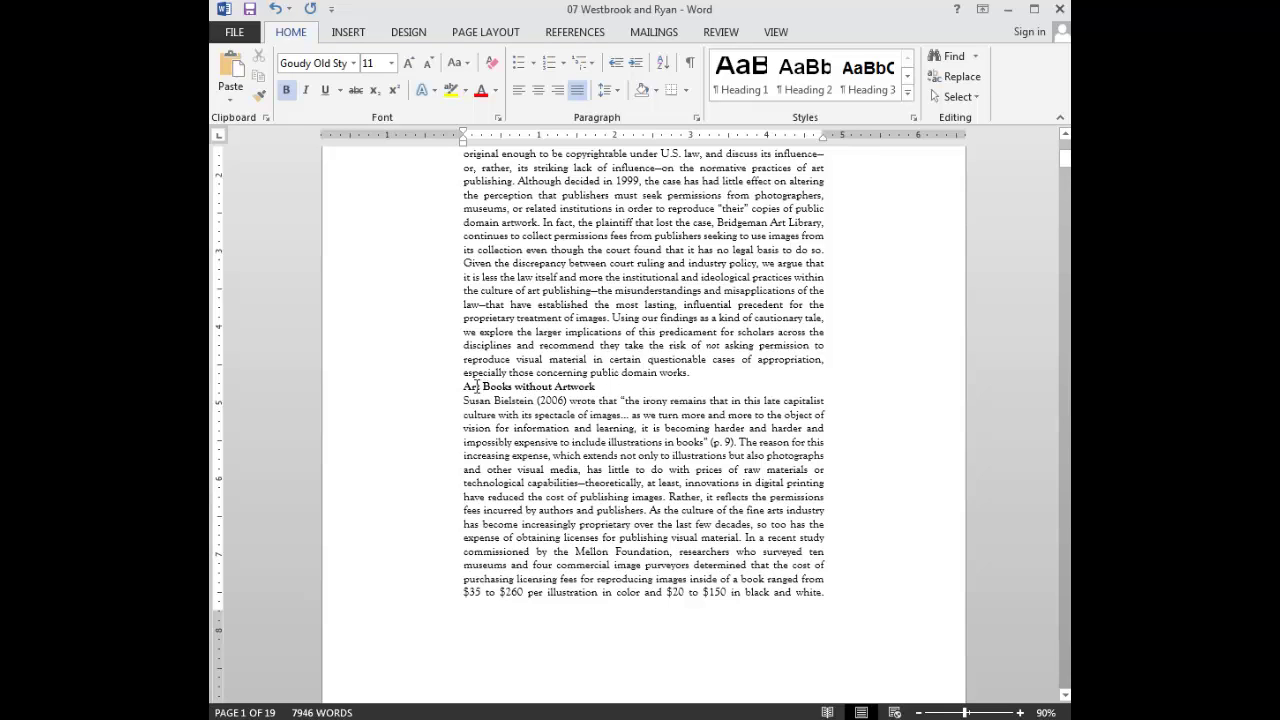
Center the heading "Art Books without Artwork" and set its paragraph spacing to 12 pt before and 6 pt after.
drag(597, 386, 463, 387)
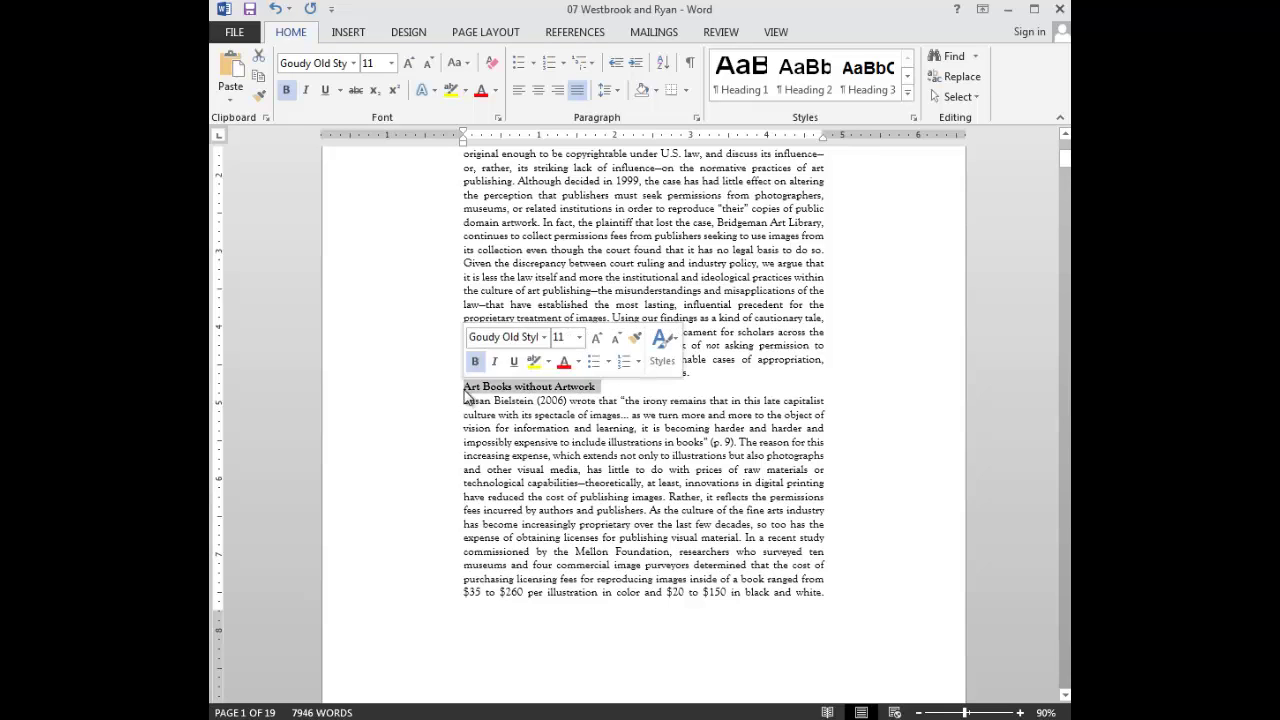
click(537, 92)
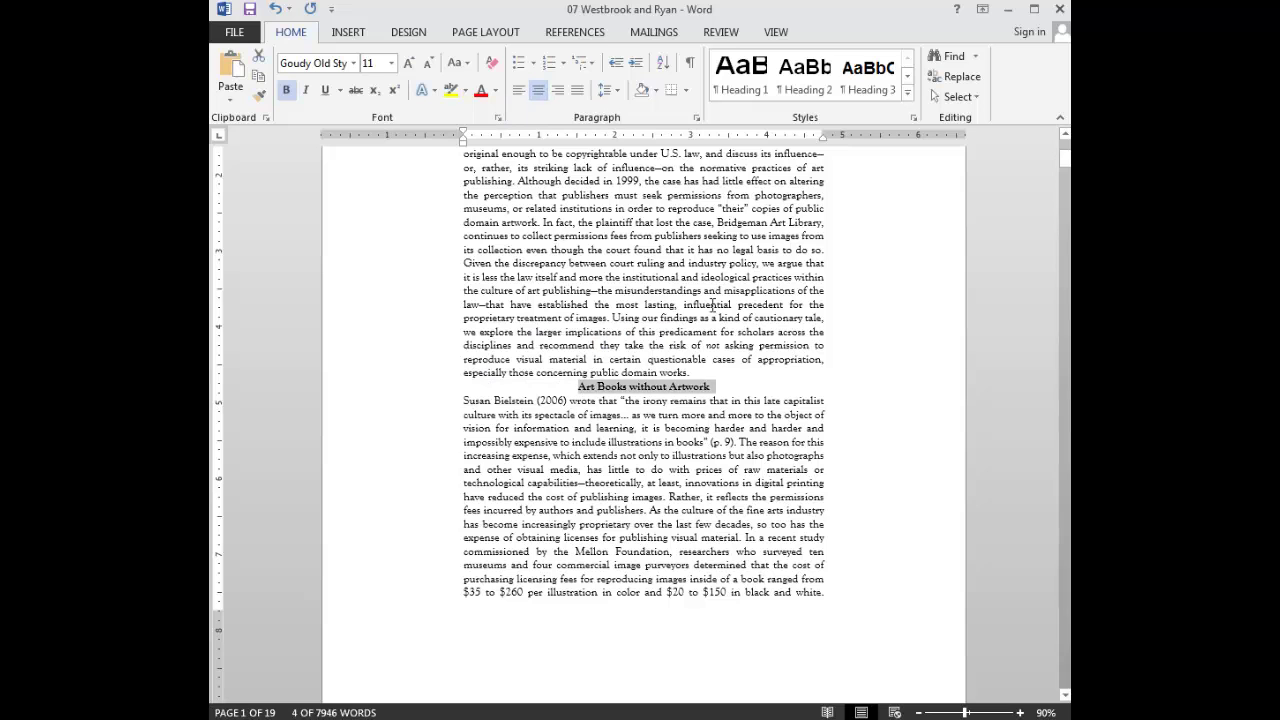
click(696, 118)
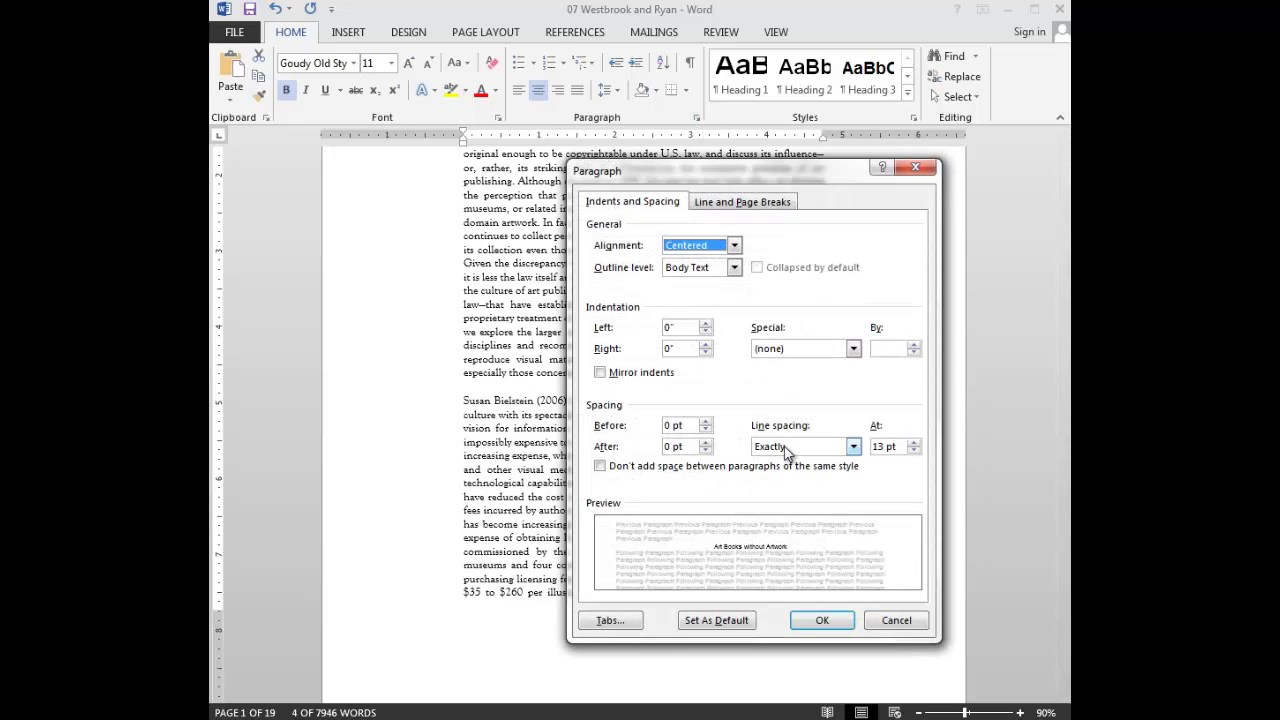
click(851, 447)
click(818, 497)
click(818, 455)
click(812, 508)
click(880, 447)
drag(700, 425, 620, 427)
text(12)
key(Tab)
text(6)
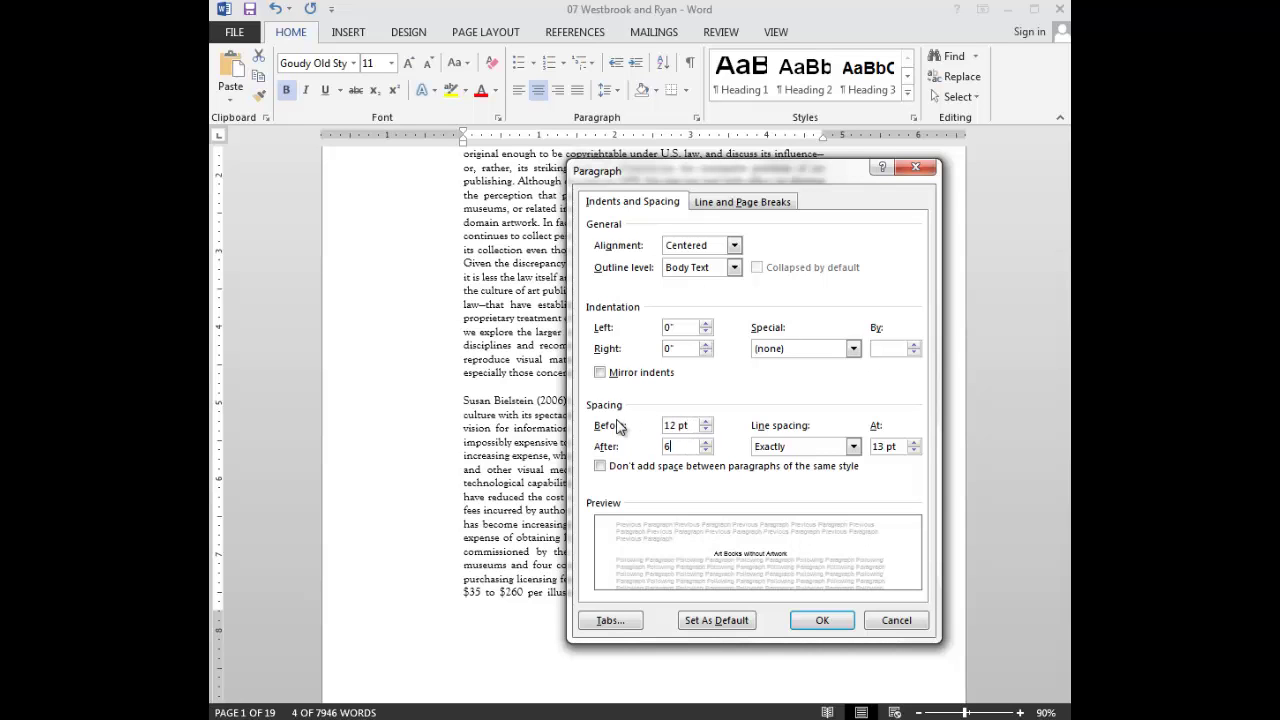
key(Return)
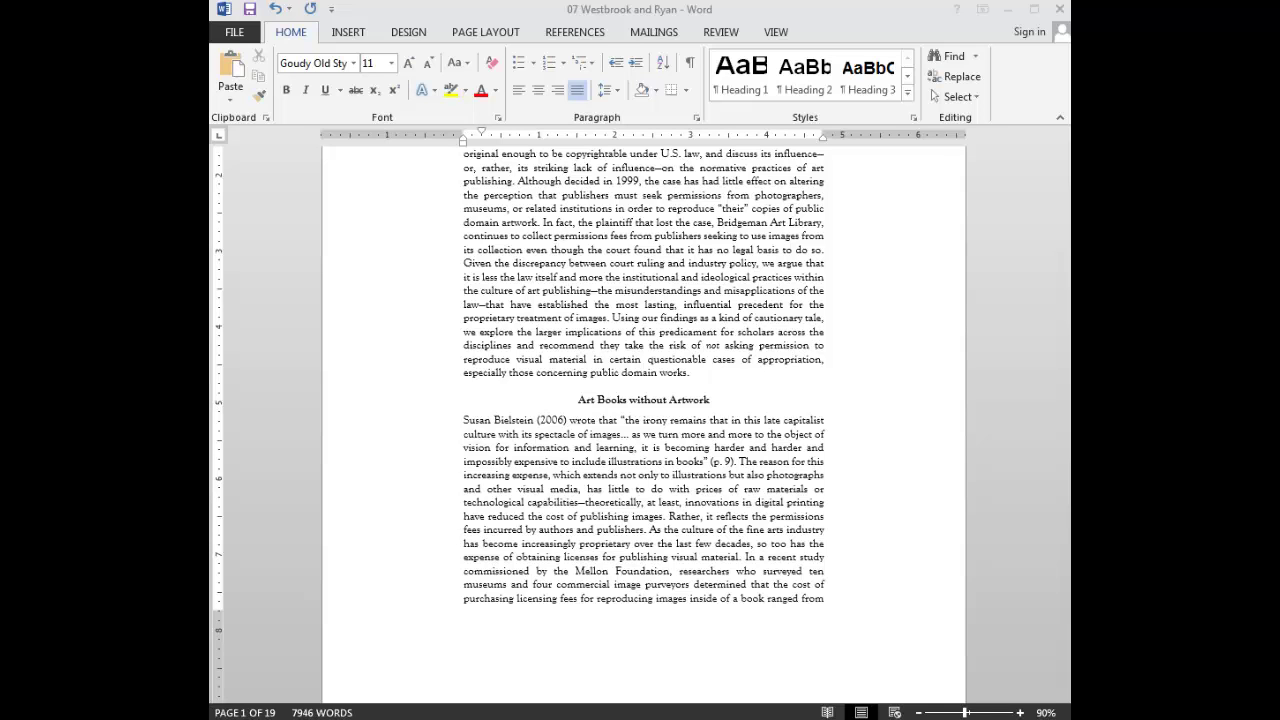
Open the document's headers for editing and place the cursor in the even page header on page 2.
click(744, 300)
scroll(744, 300, up, 5)
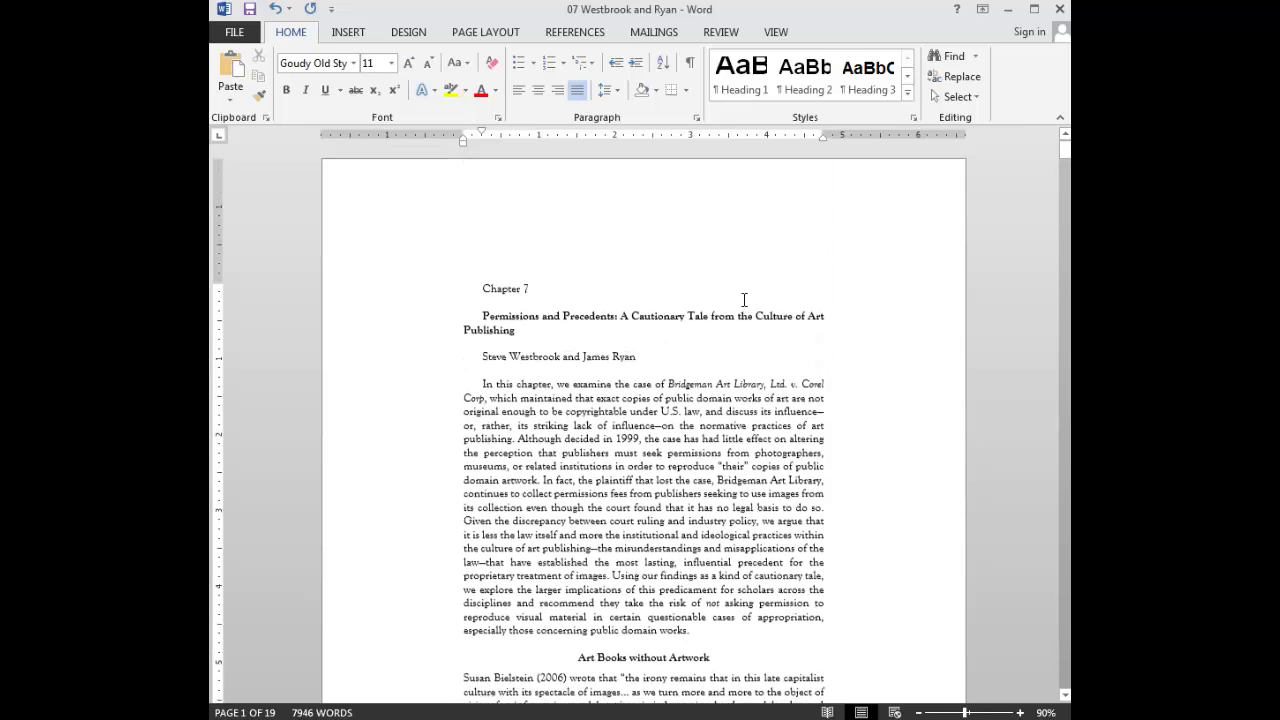
scroll(744, 300, down, 10)
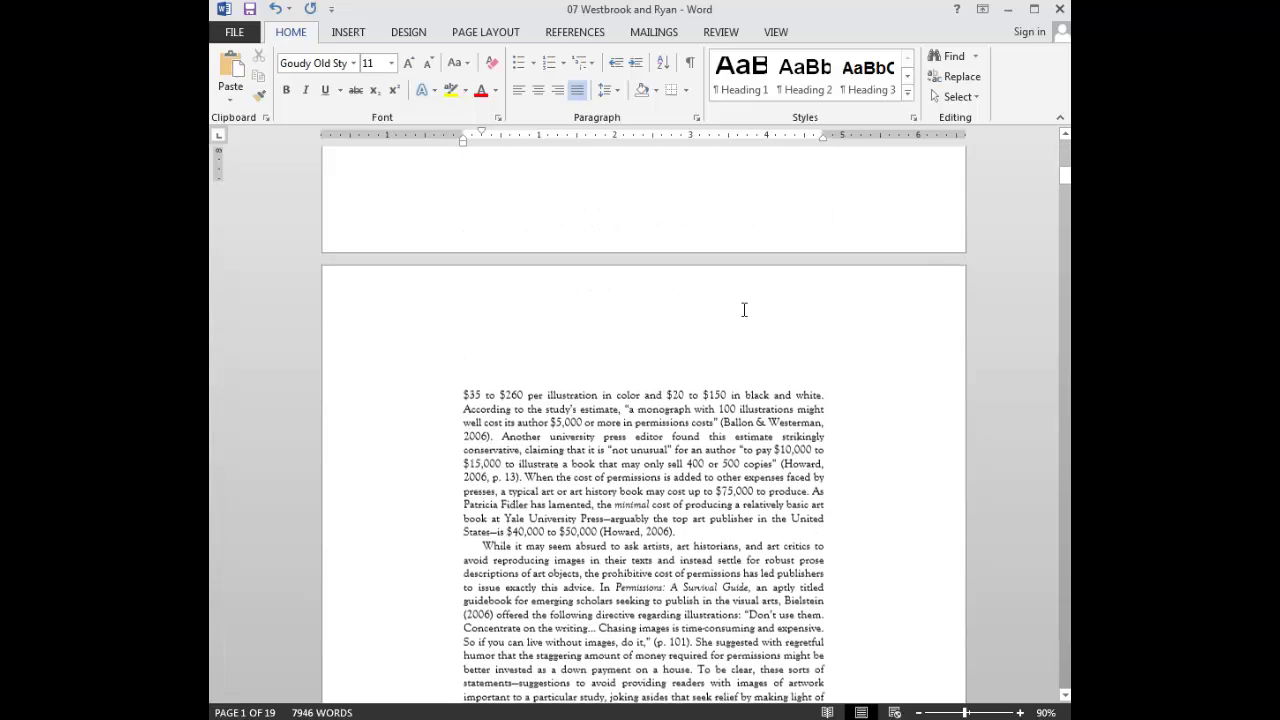
scroll(744, 310, down, 2)
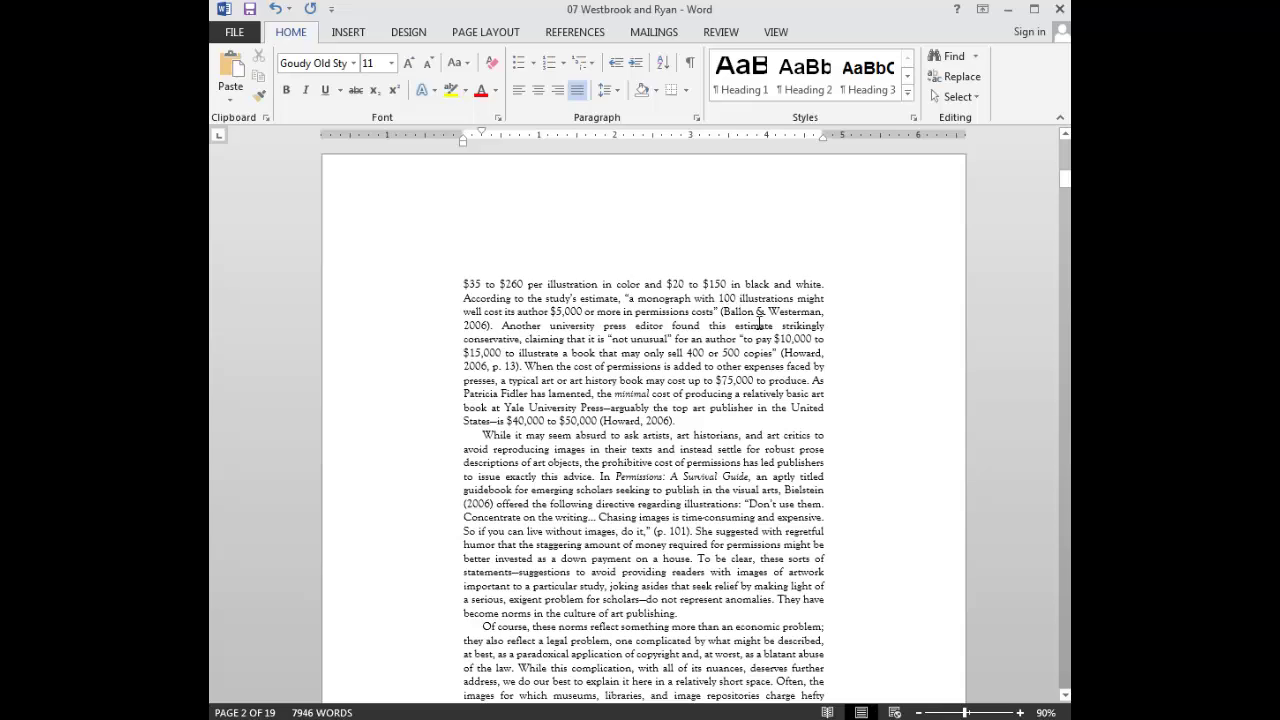
scroll(784, 388, up, 3)
scroll(784, 388, up, 14)
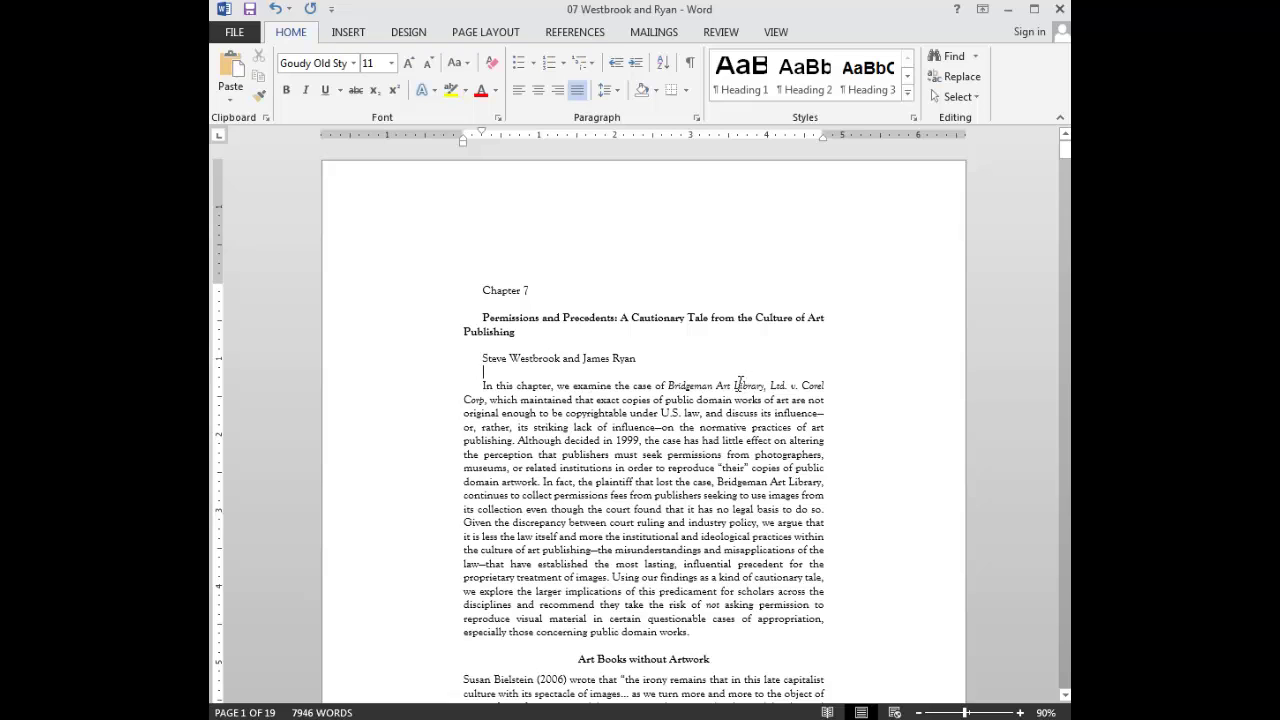
click(350, 33)
click(742, 56)
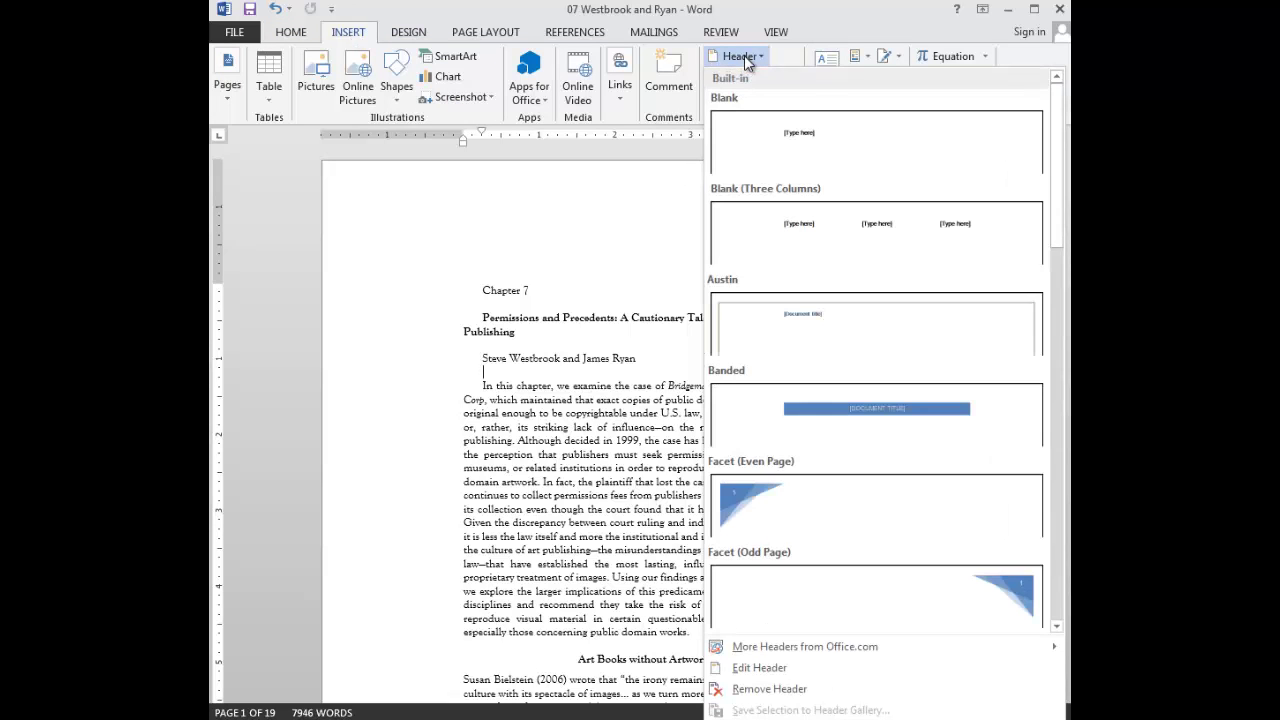
click(748, 668)
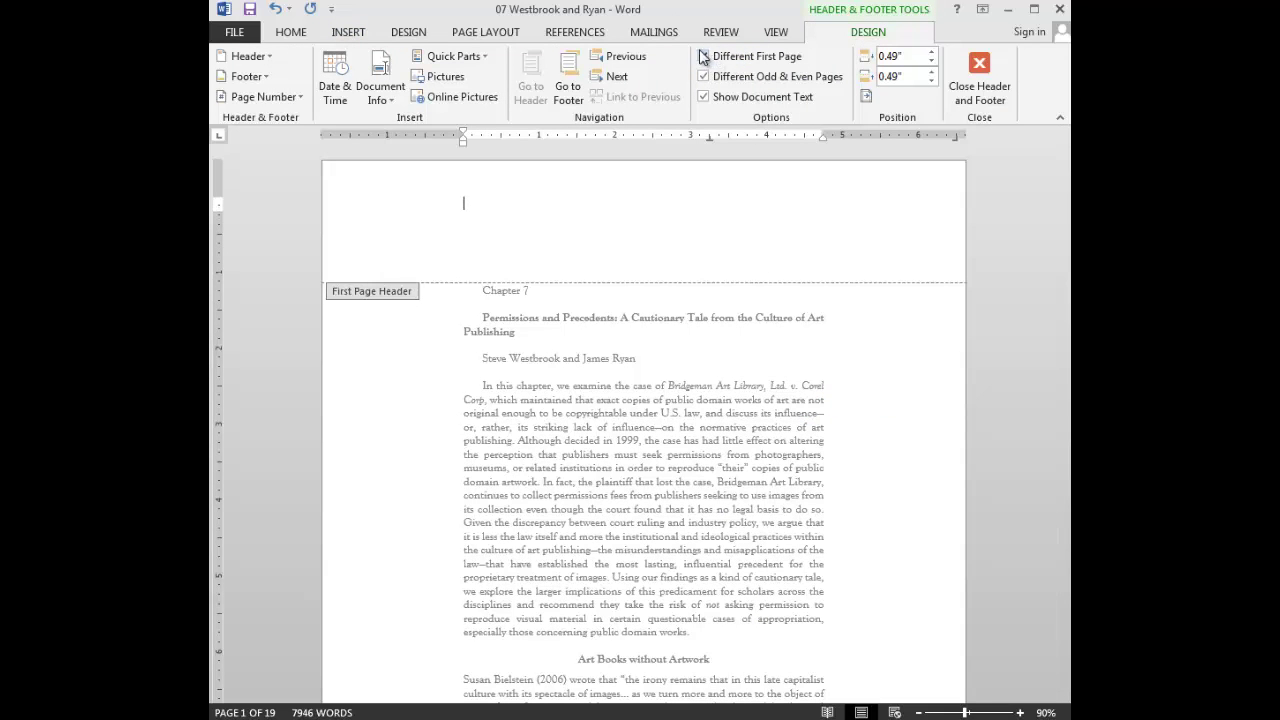
scroll(708, 200, down, 3)
scroll(586, 480, down, 8)
click(570, 467)
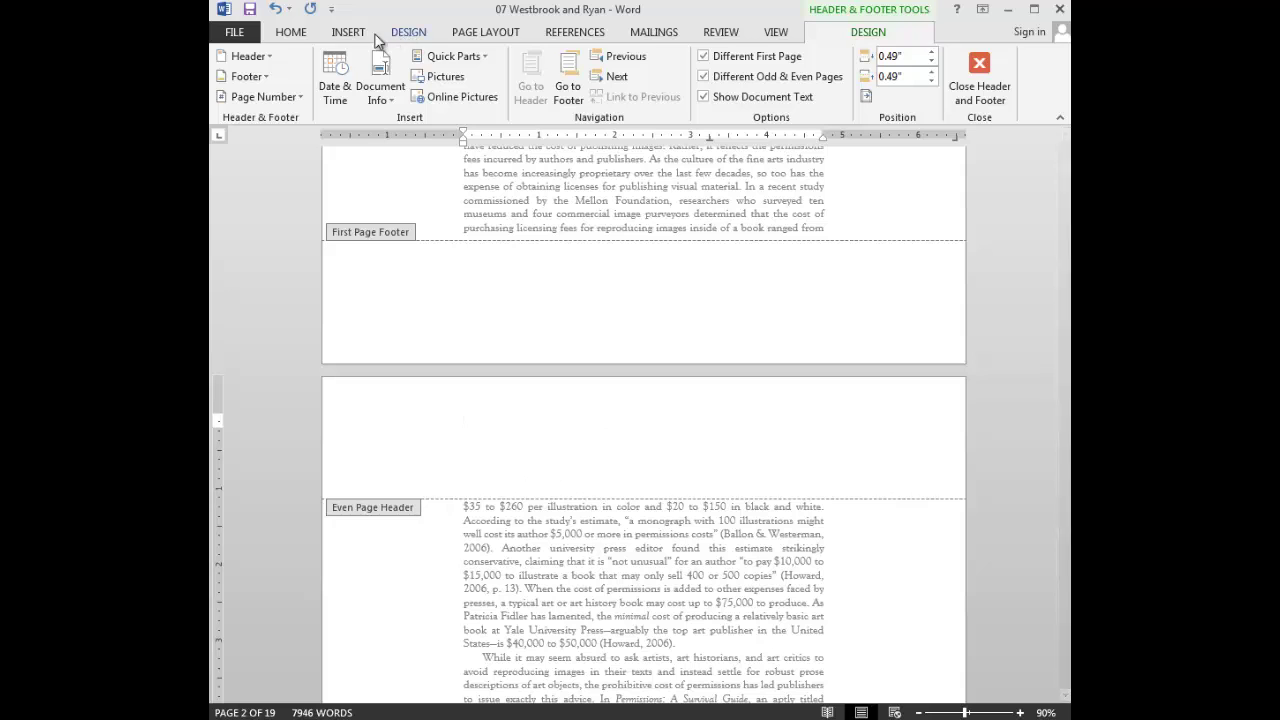
click(291, 32)
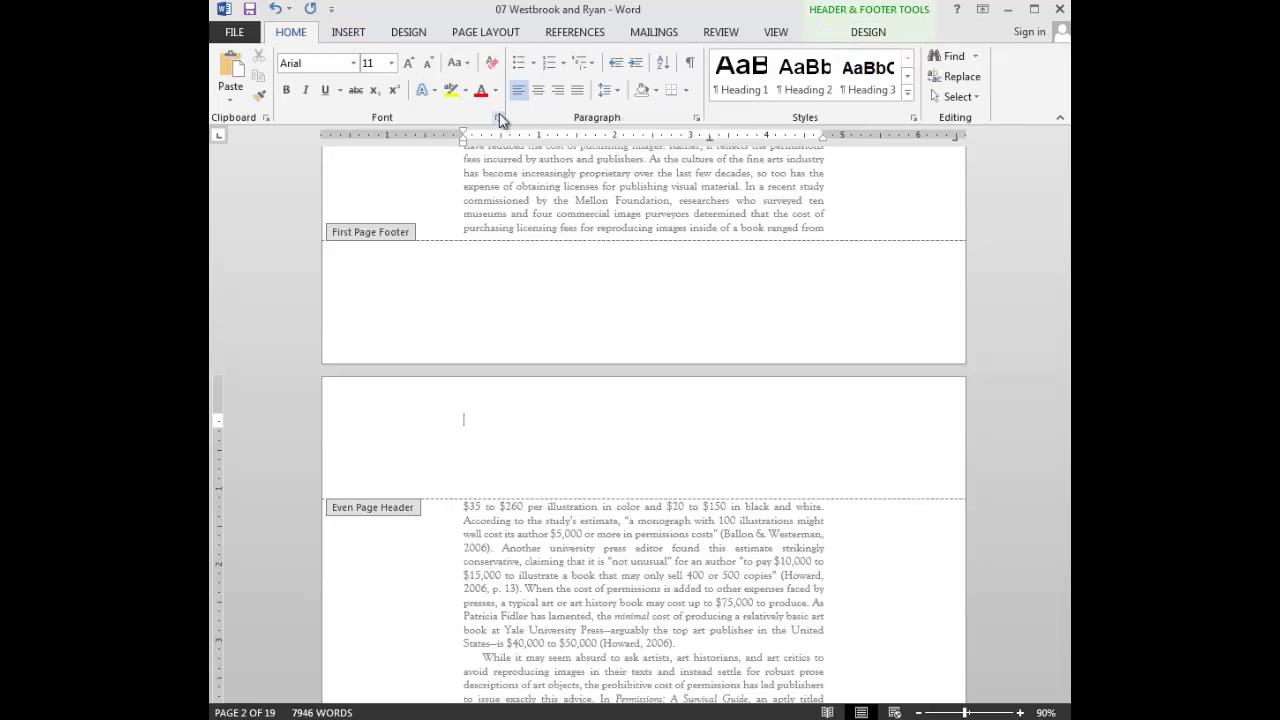
click(696, 117)
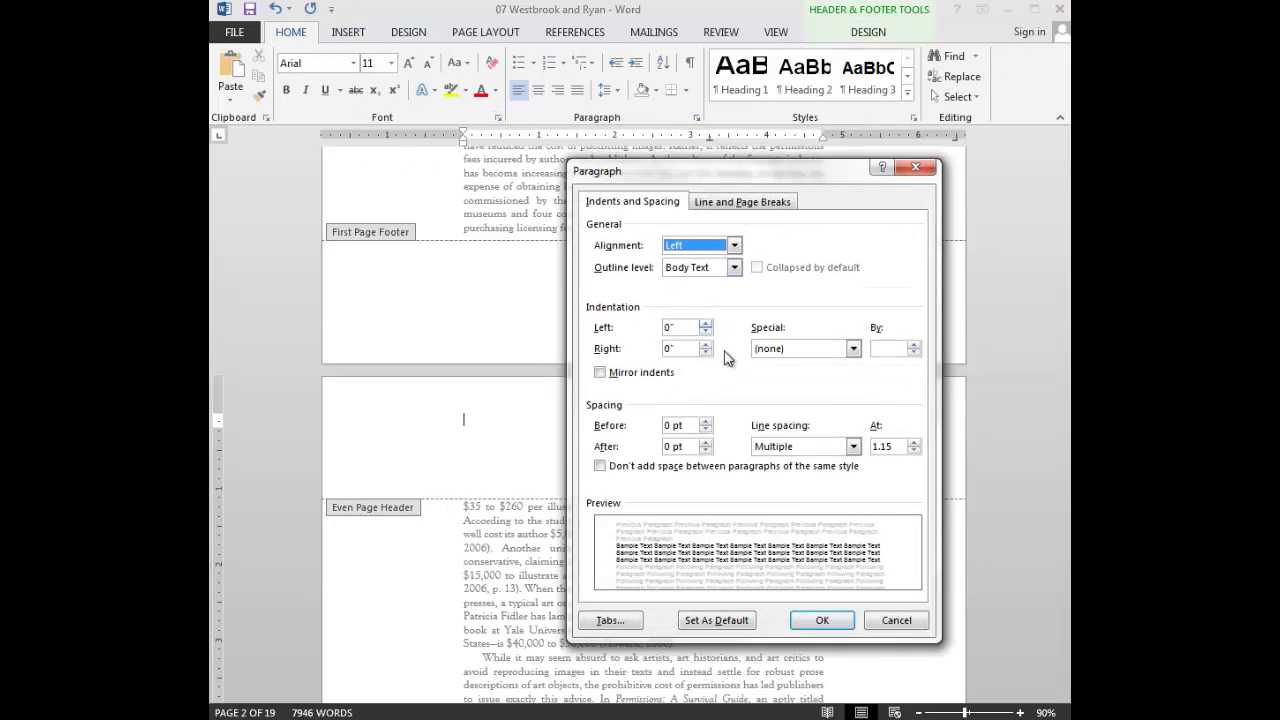
click(896, 620)
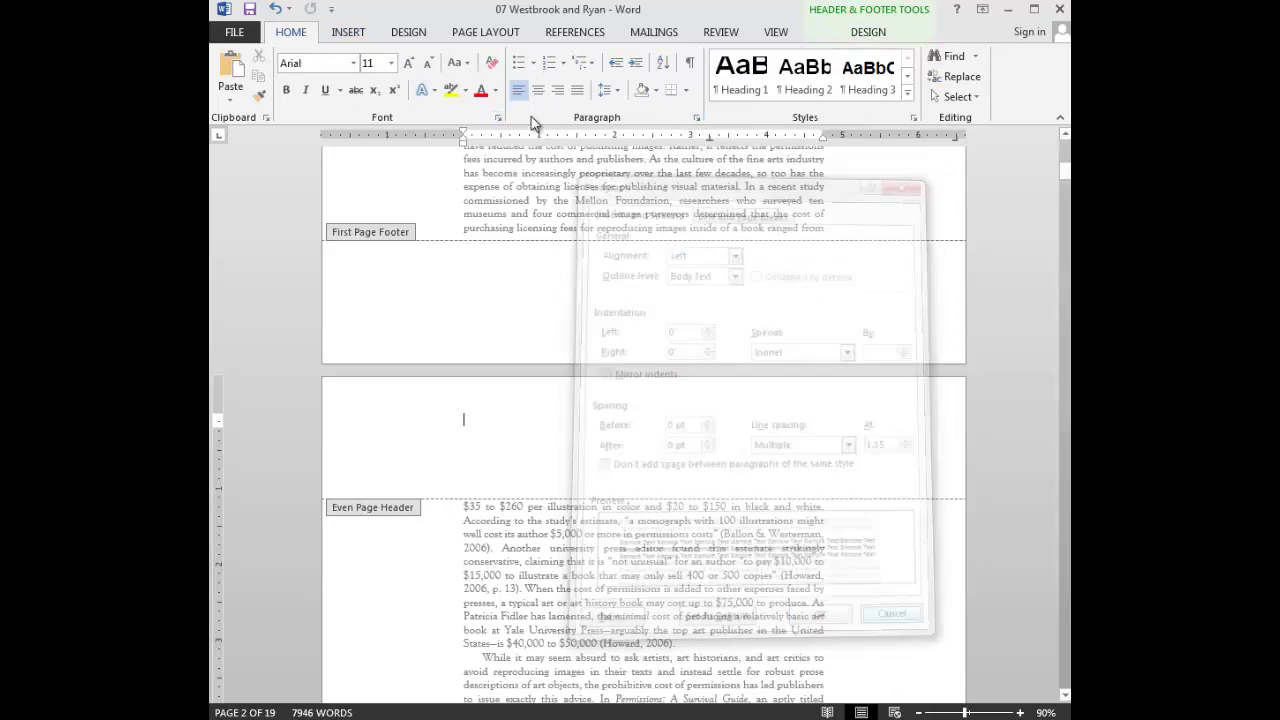
click(499, 29)
click(243, 84)
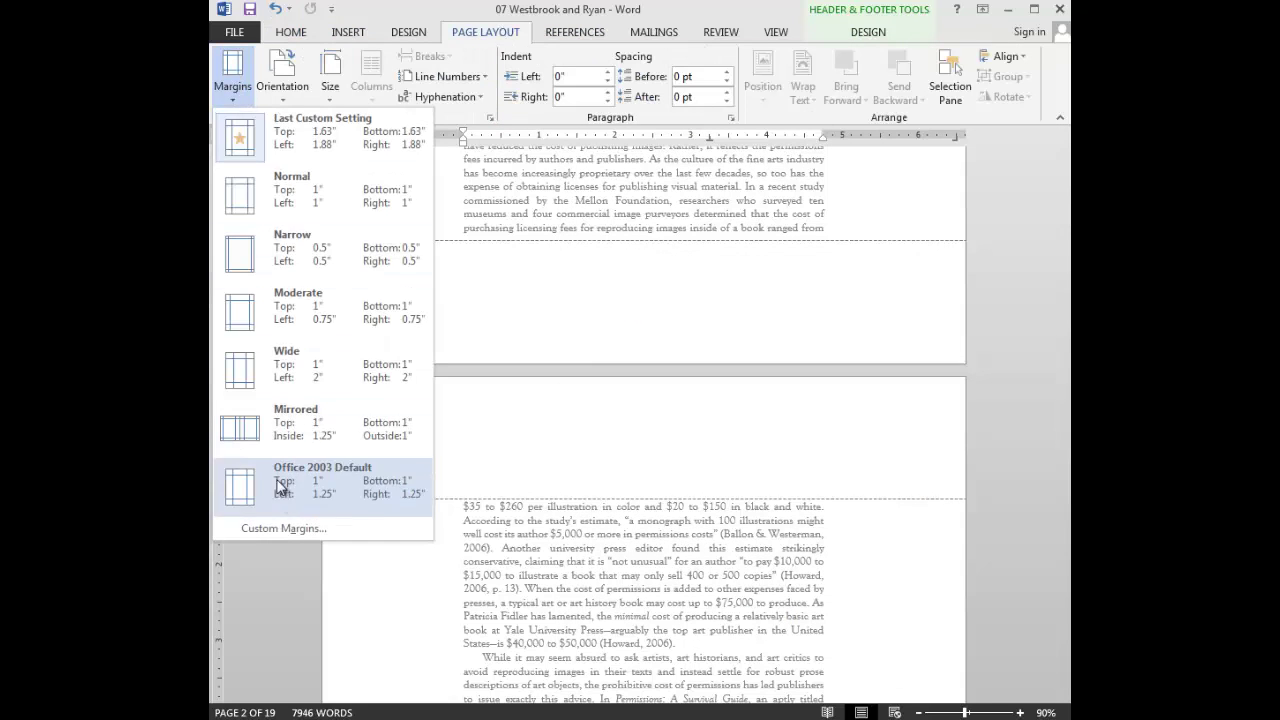
click(284, 528)
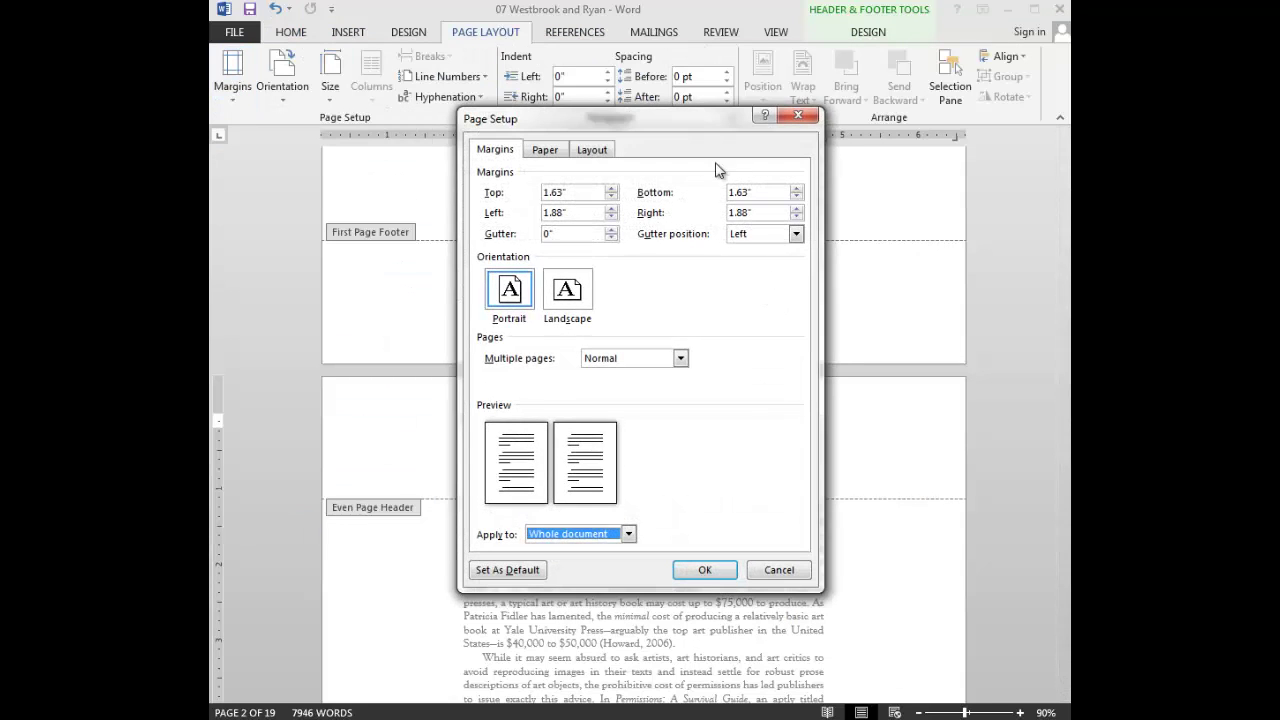
click(785, 577)
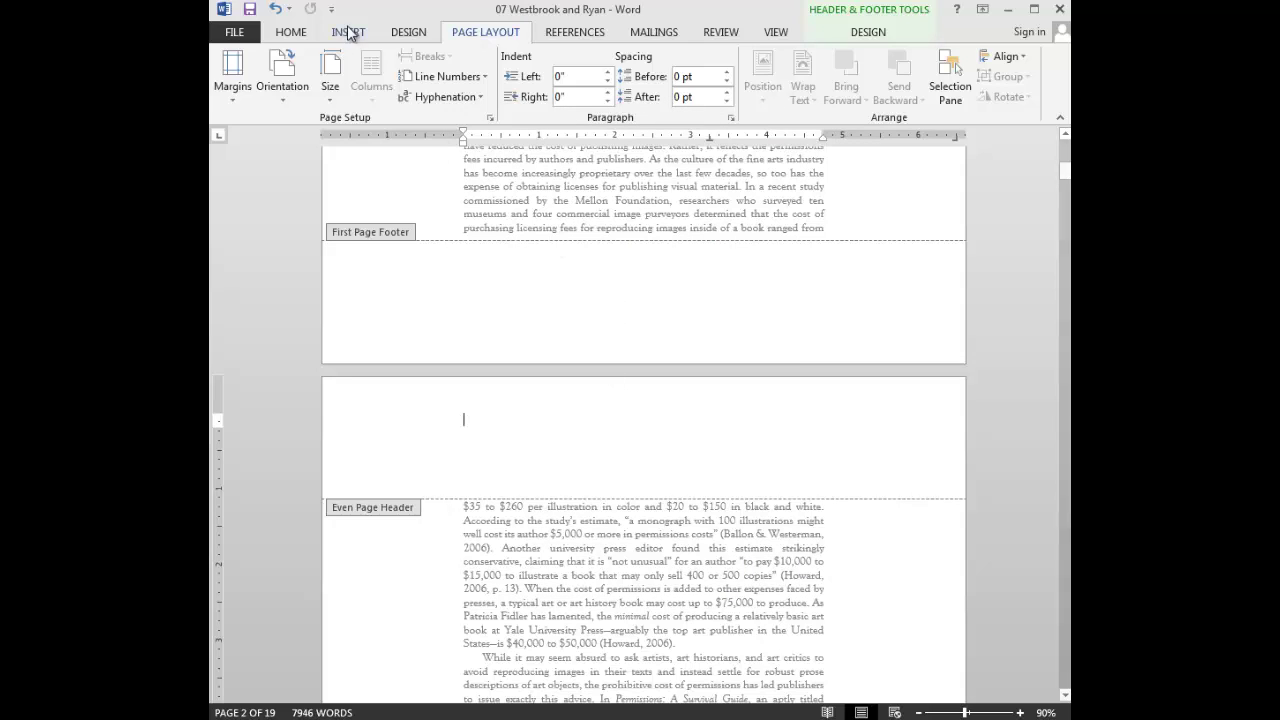
Insert a plain page number at the current position in the even page header.
click(868, 40)
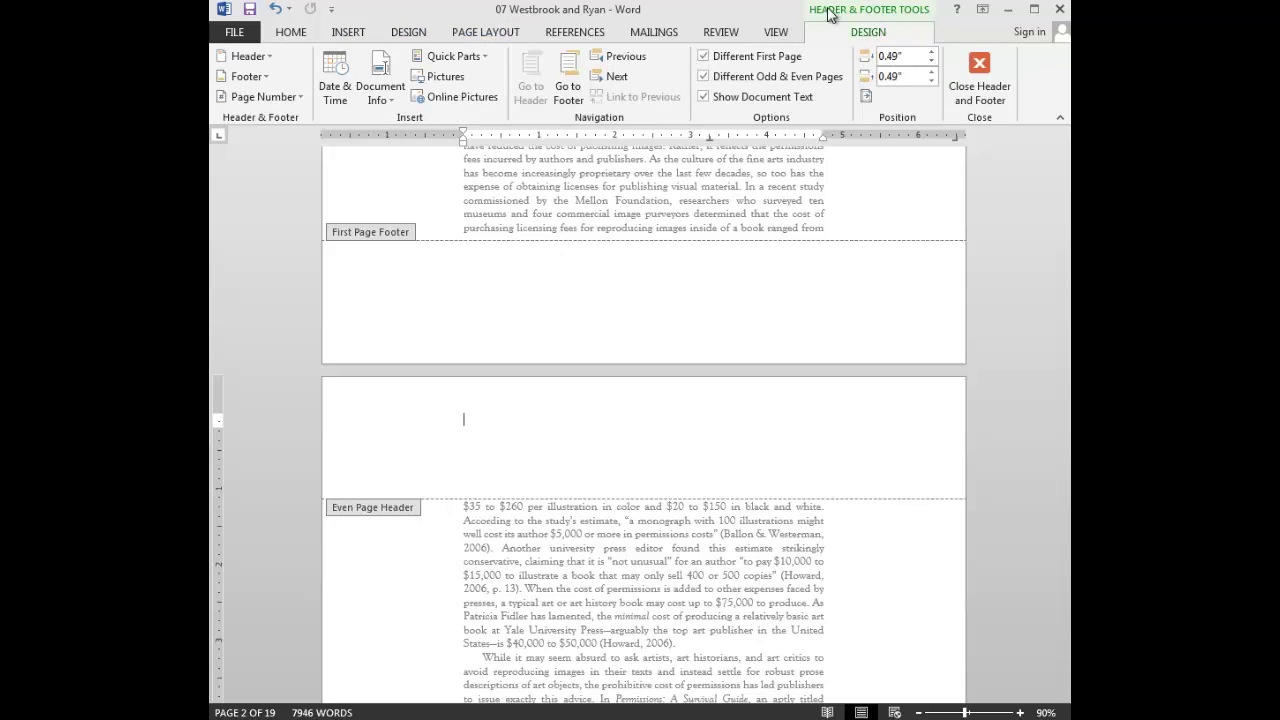
click(270, 97)
mouse_move(279, 182)
click(429, 237)
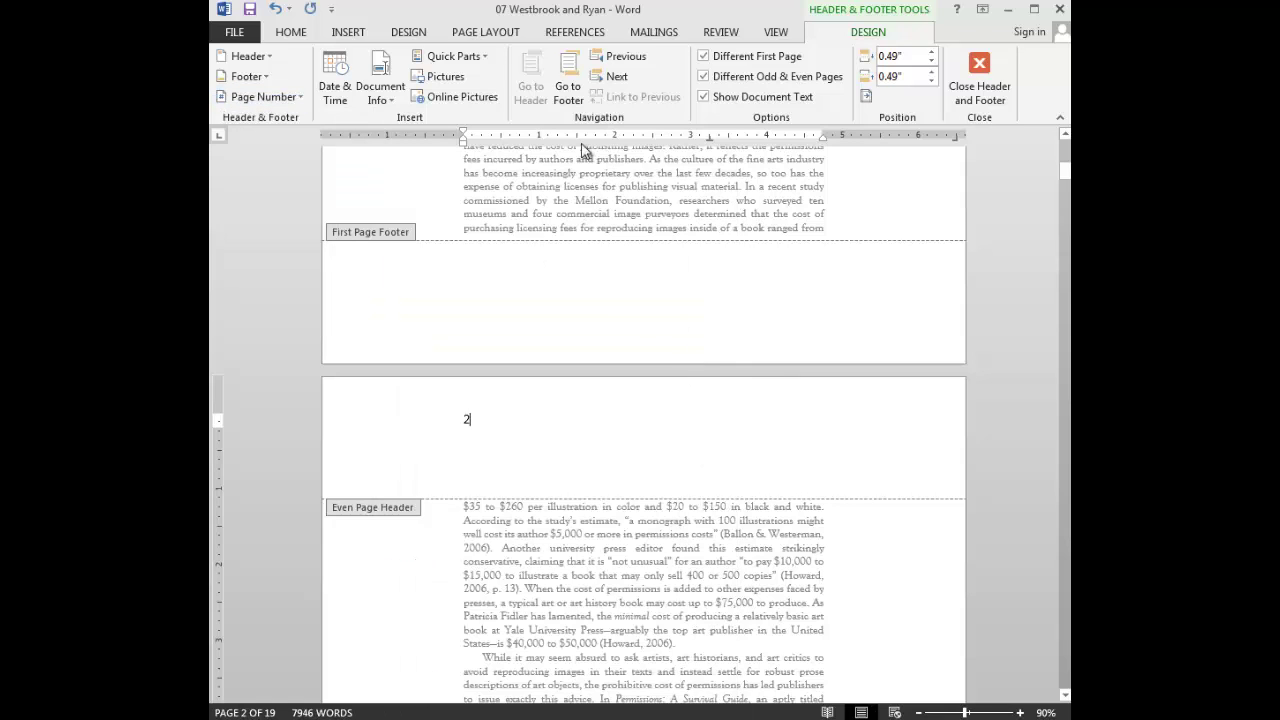
Move the even page header's center tab stop to about 2.25 inches and enter the title "Permissions and Precedents" at it.
drag(709, 141, 636, 143)
key(Tab)
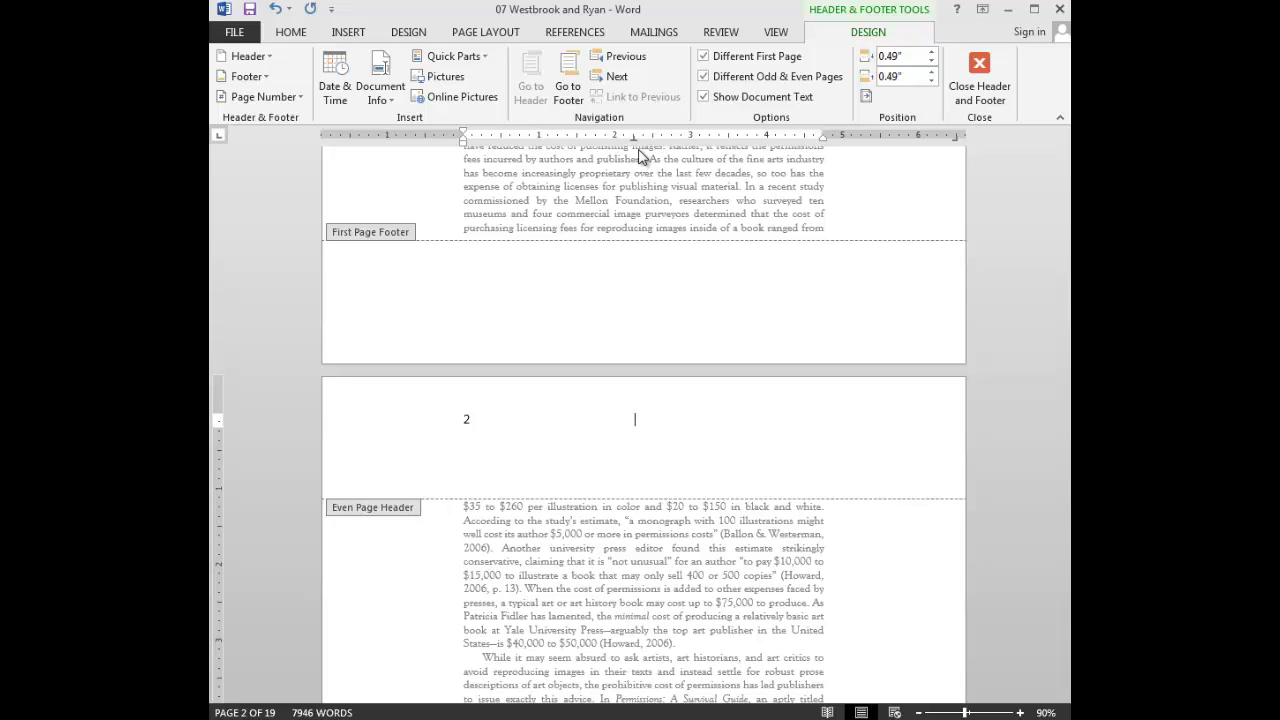
text(Permissions and prece)
key(BackSpace)
key(BackSpace)
key(BackSpace)
key(BackSpace)
key(BackSpace)
key(BackSpace)
text({re)
key(BackSpace)
key(BackSpace)
key(BackSpace)
text(Precedents)
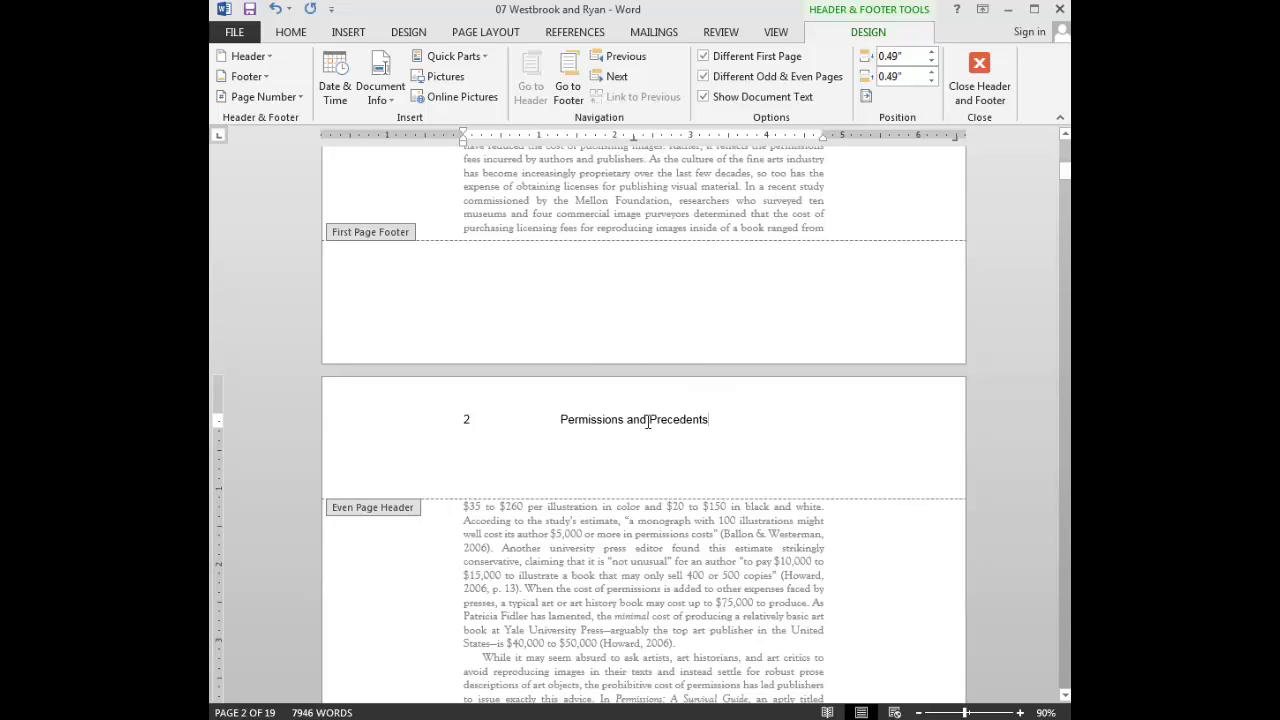
Format the even page header, including its page number and title, in 9 pt Goudy Old Style.
click(426, 417)
click(287, 32)
click(316, 63)
text(Goudy Old Style)
key(Return)
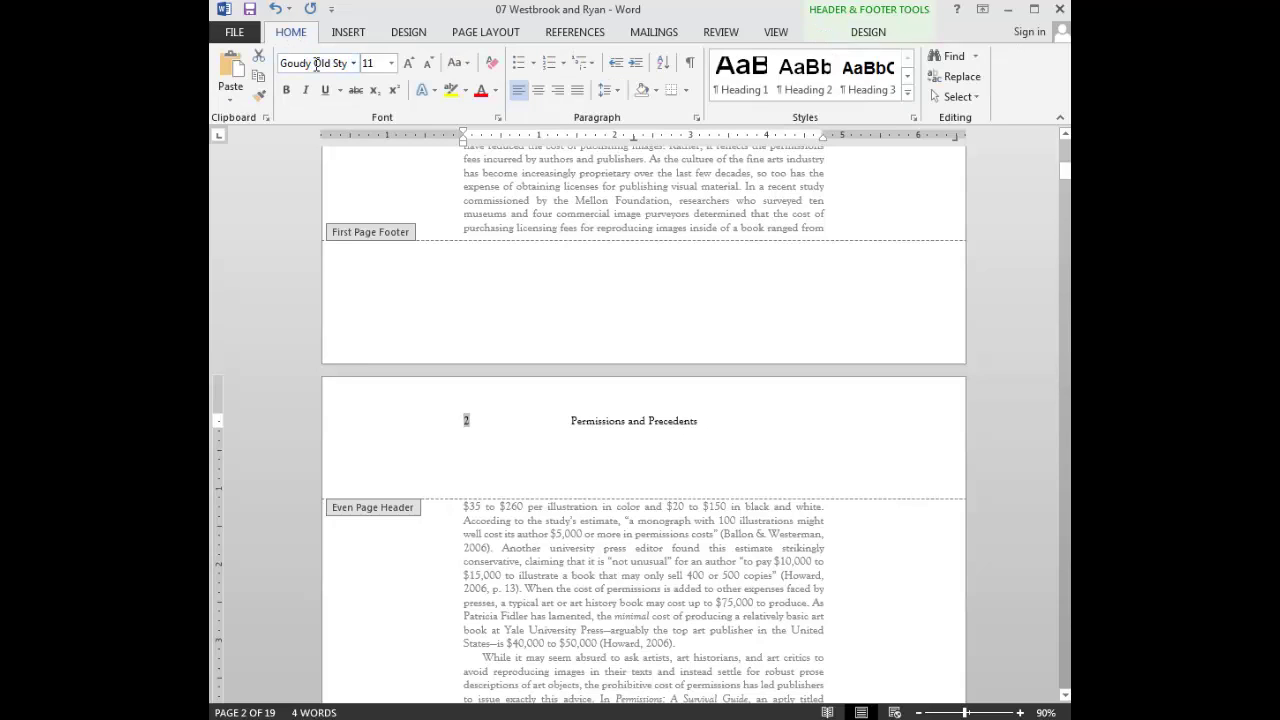
click(369, 62)
text(9)
key(Return)
Change the title "Permissions and Precedents" in the even page header to uppercase.
click(578, 418)
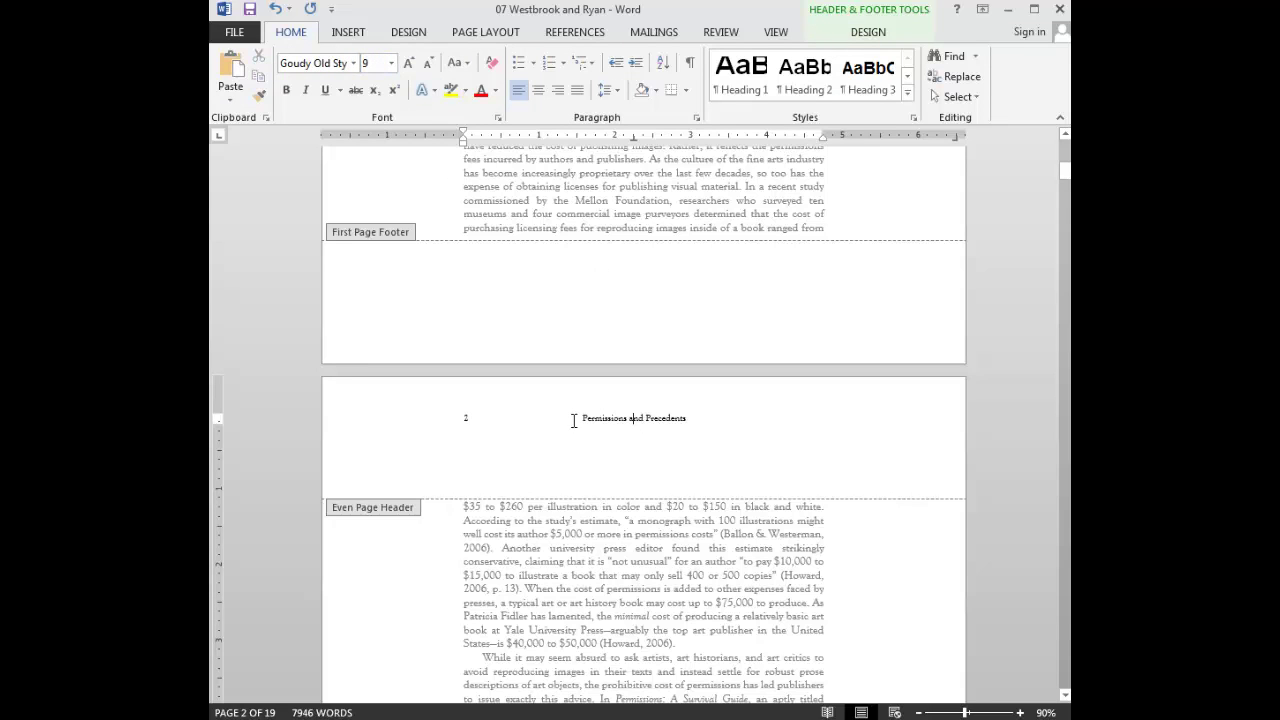
shift+click(691, 420)
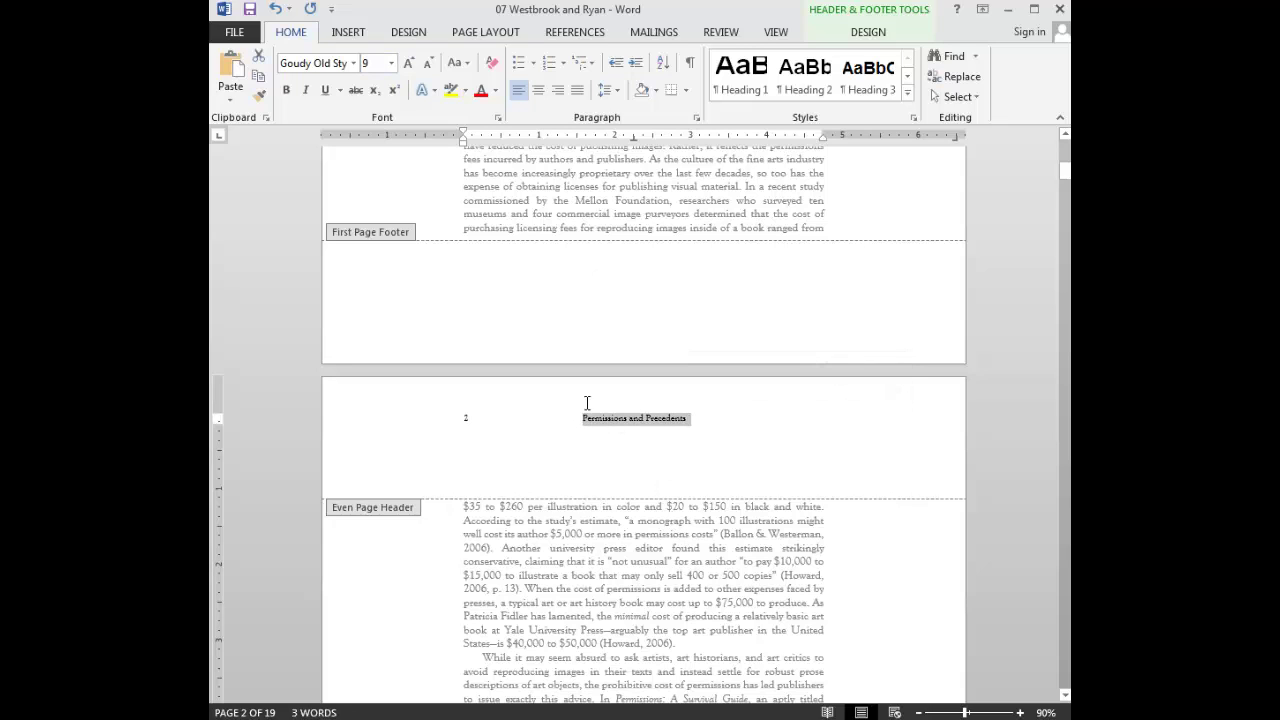
click(467, 64)
click(502, 127)
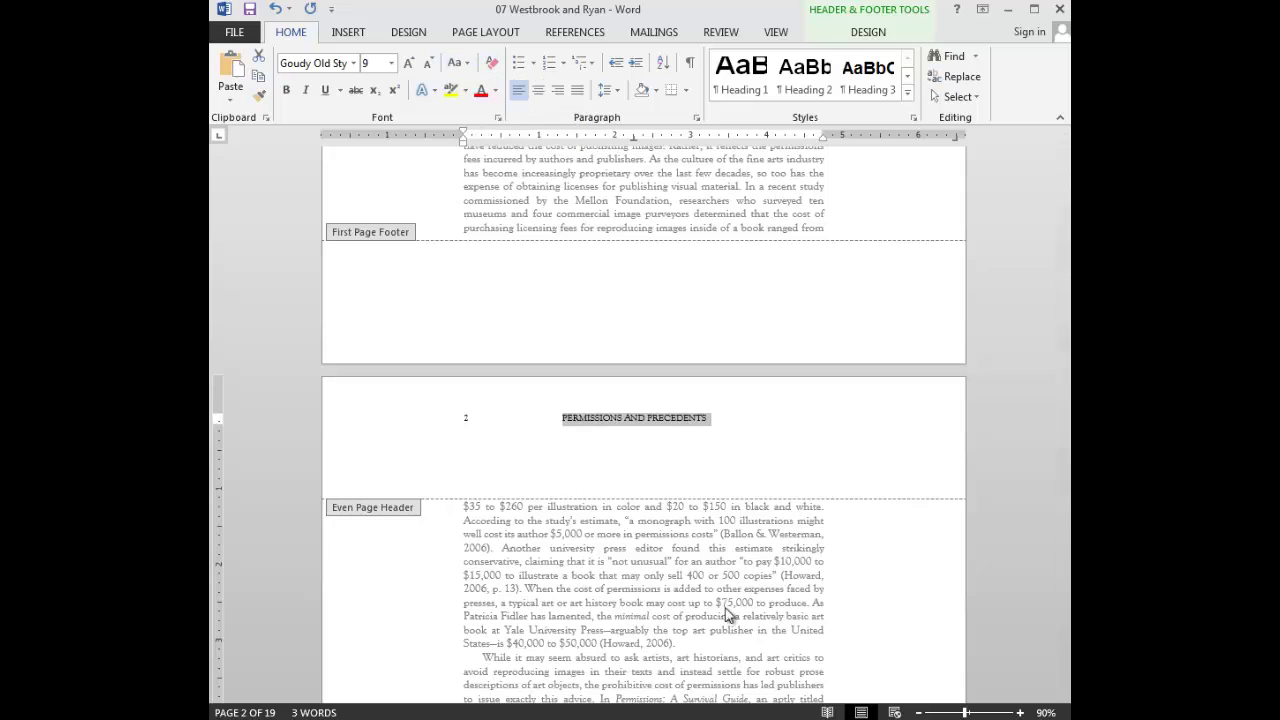
In the odd page header on page 3, move the center tab stop to about 2.3 inches and enter the authors' surnames at it.
scroll(716, 604, down, 15)
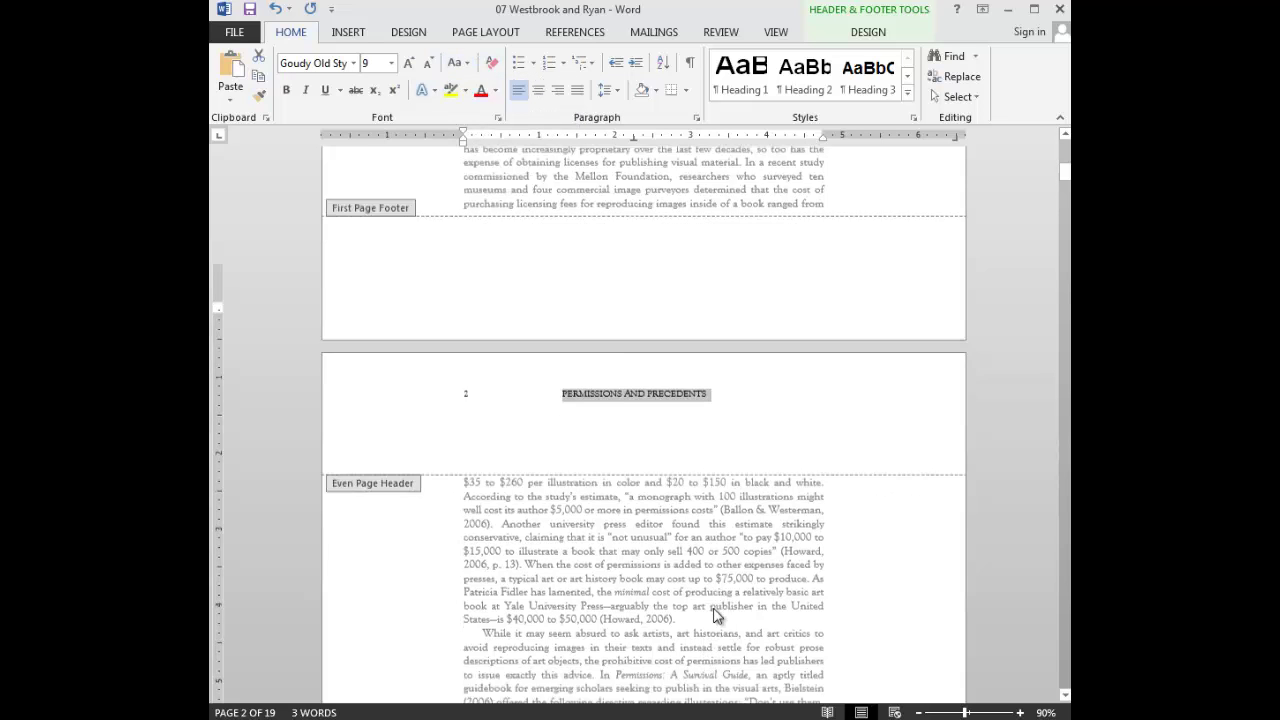
scroll(716, 604, down, 3)
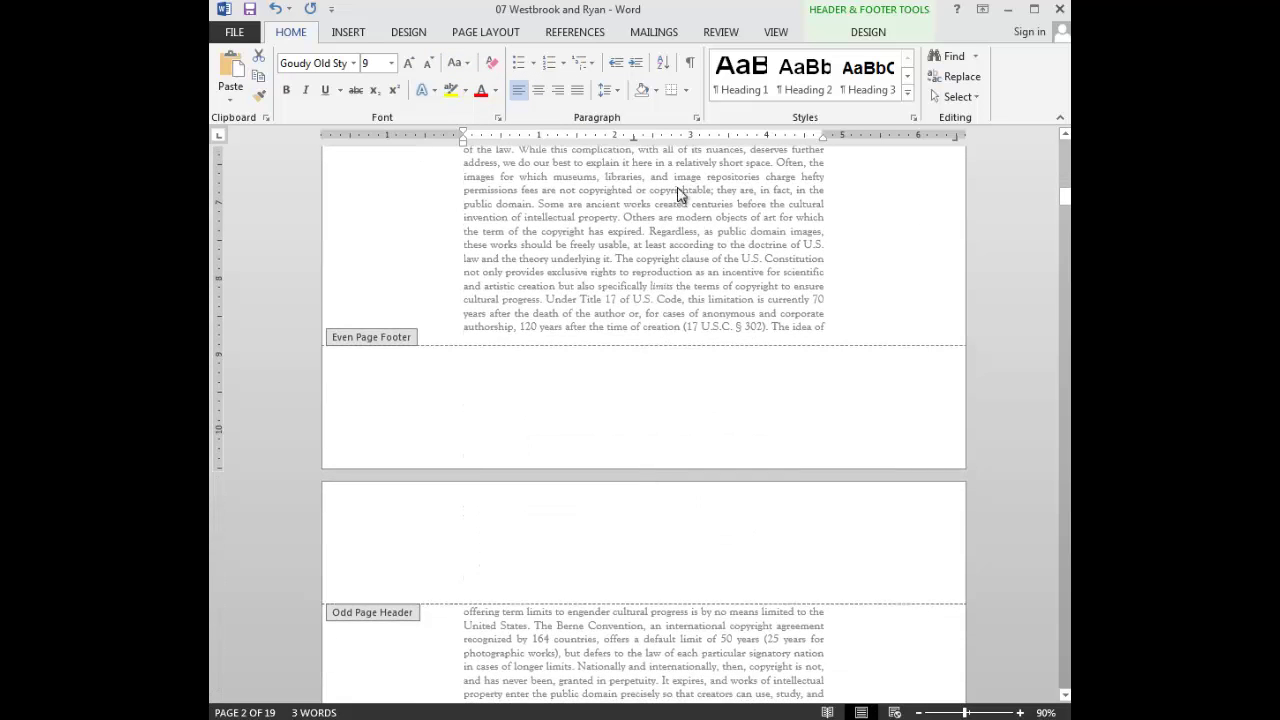
click(855, 32)
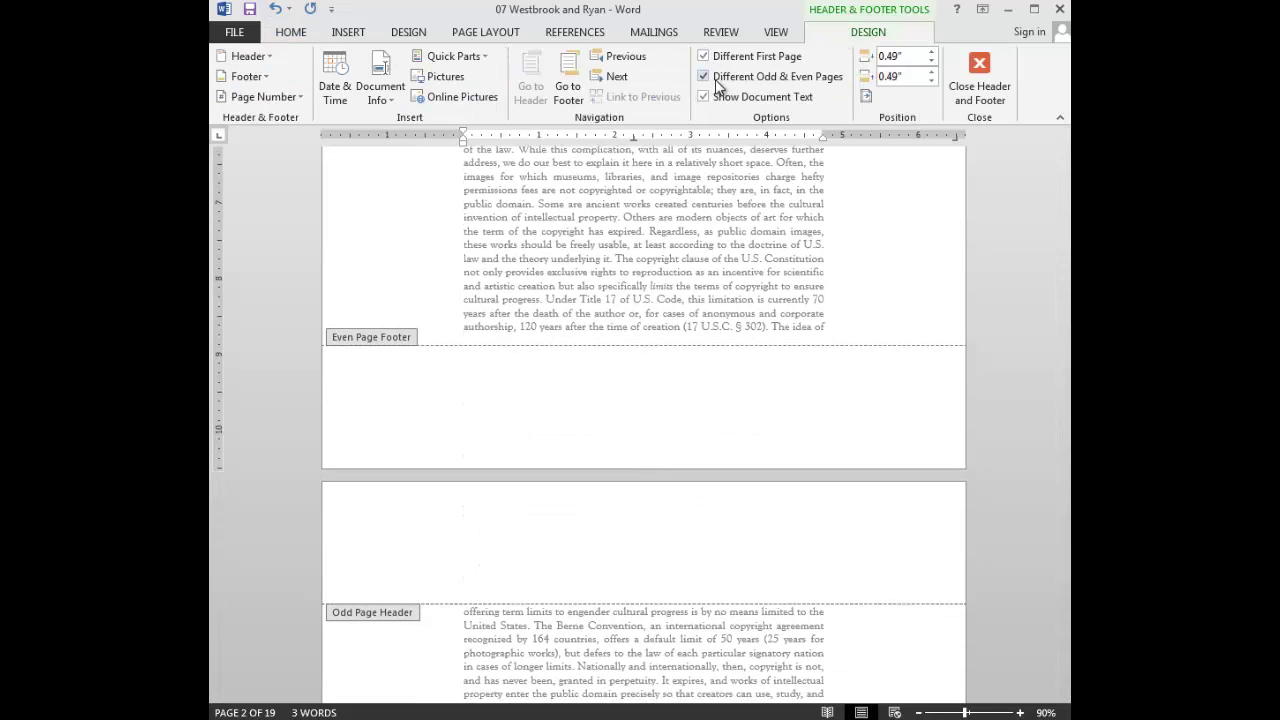
click(645, 556)
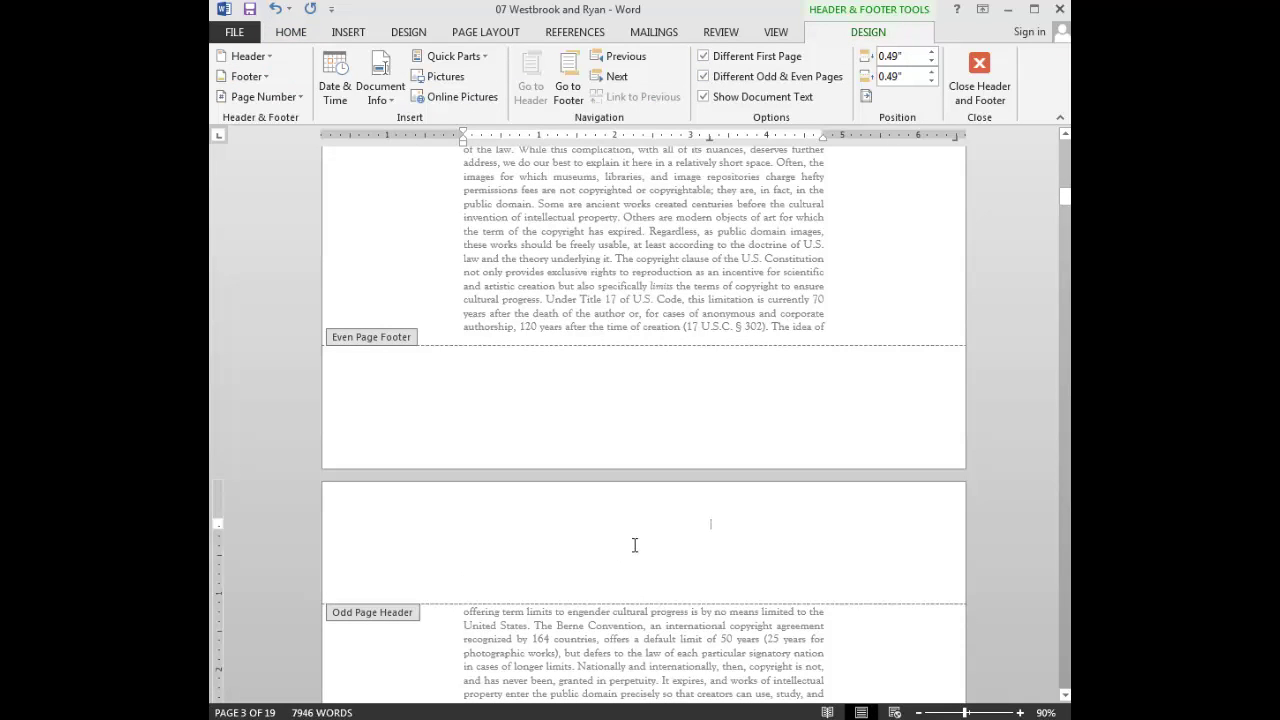
drag(708, 138, 640, 145)
text(Westb)
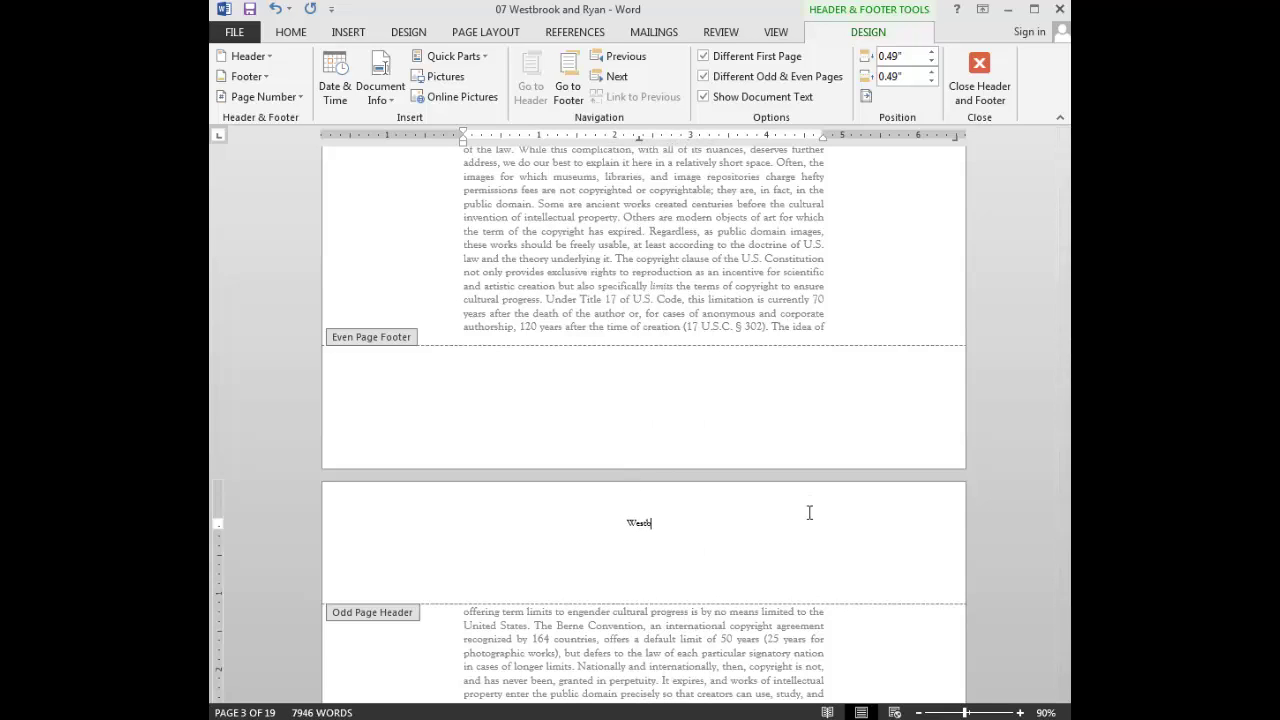
text(rook and Ryan)
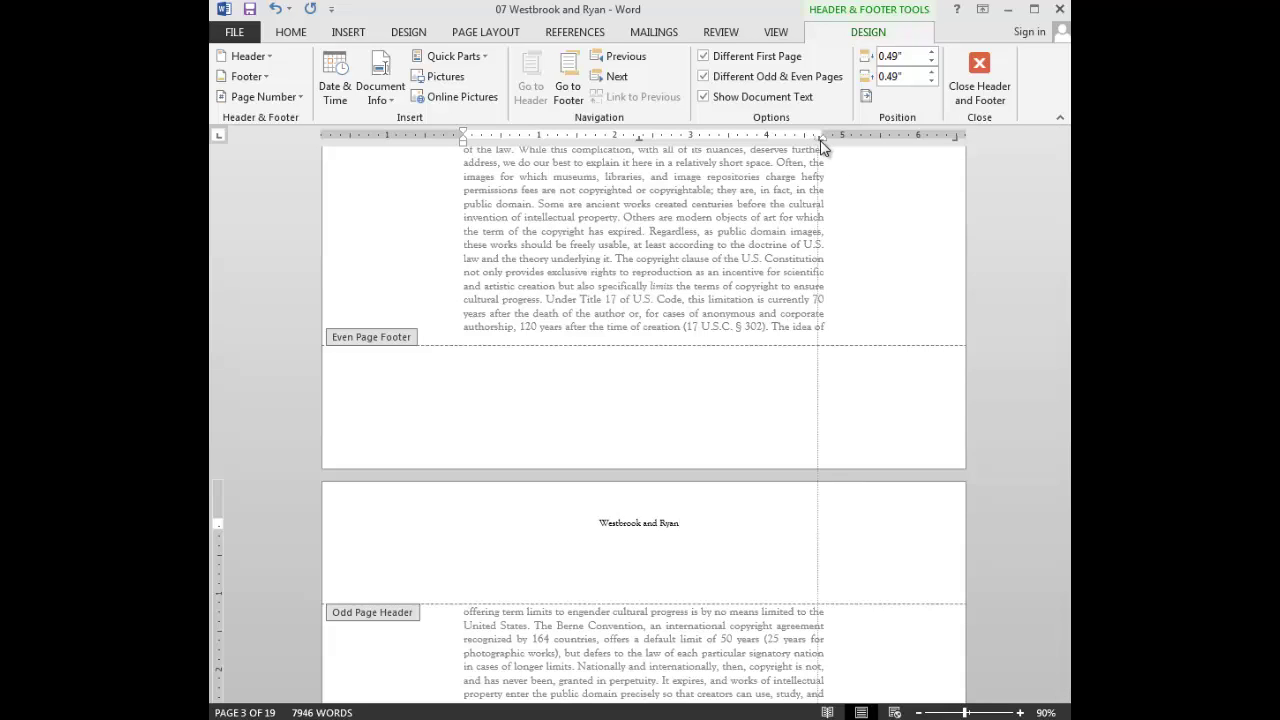
Align the odd page header's right tab stop with the right margin and insert a plain page number at the current position there.
key(Tab)
click(273, 97)
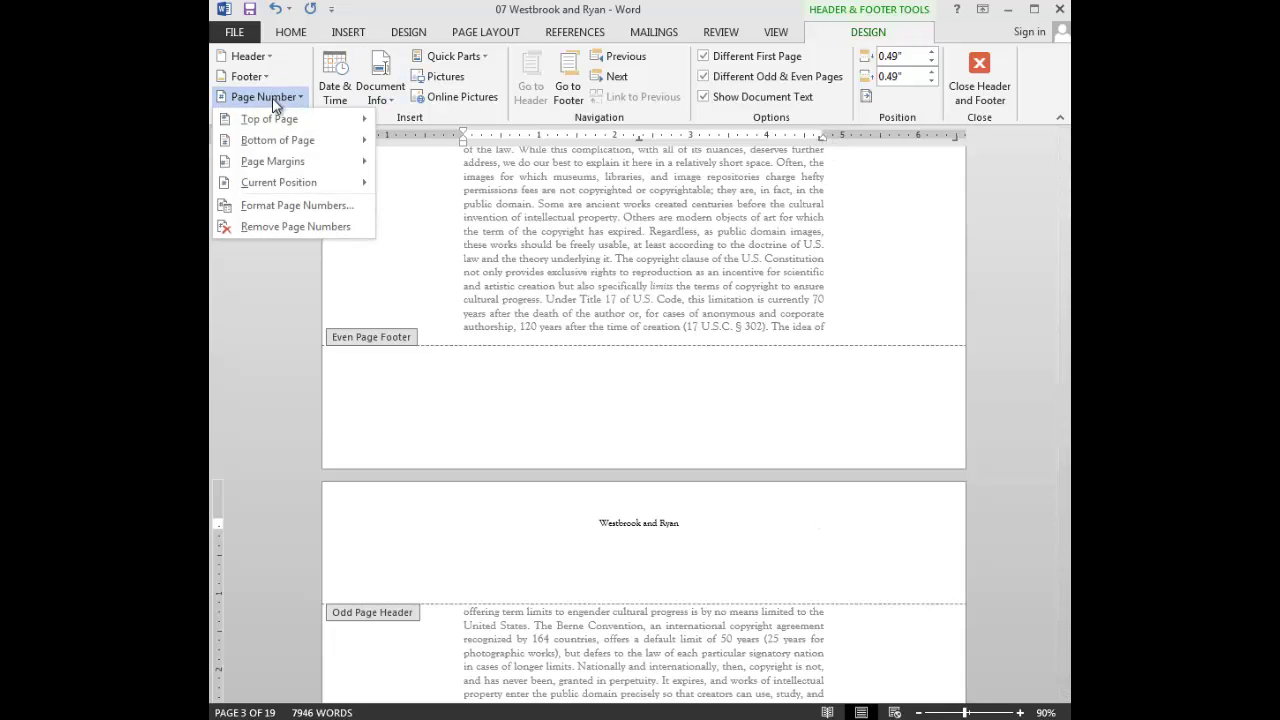
mouse_move(271, 169)
click(443, 229)
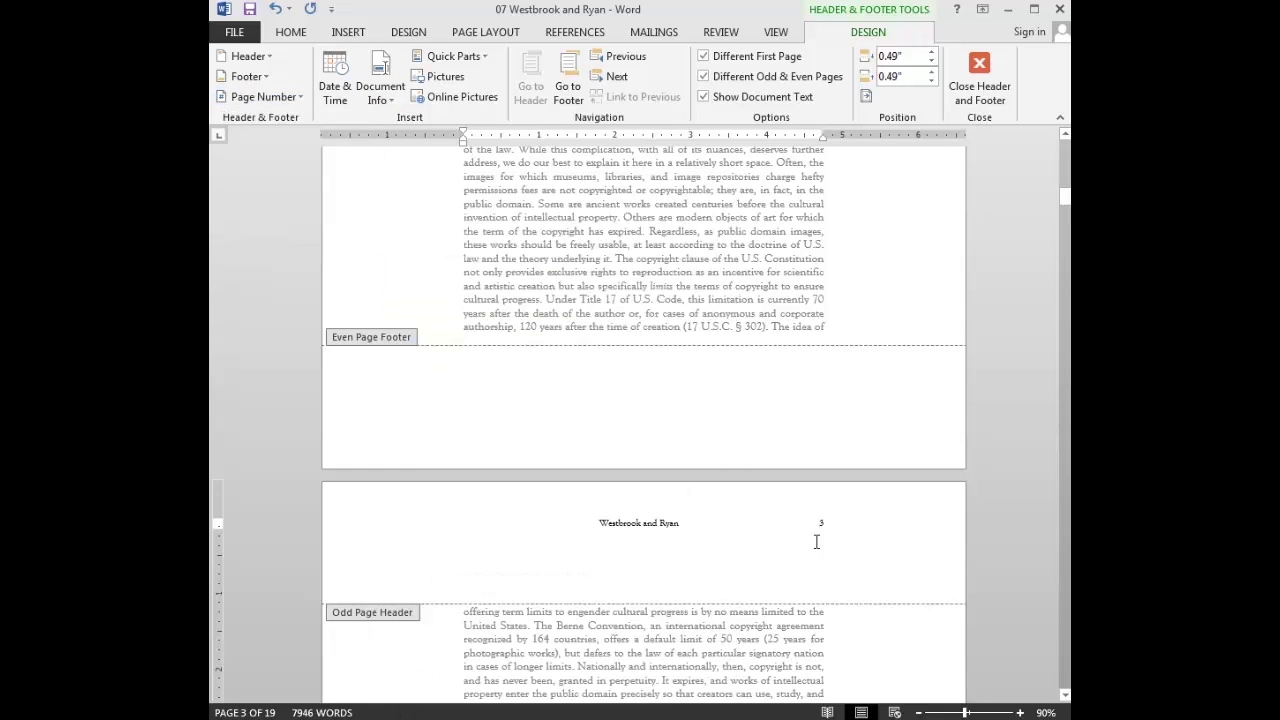
Change the authors' surnames in the odd page header to uppercase.
drag(597, 530, 680, 525)
click(290, 32)
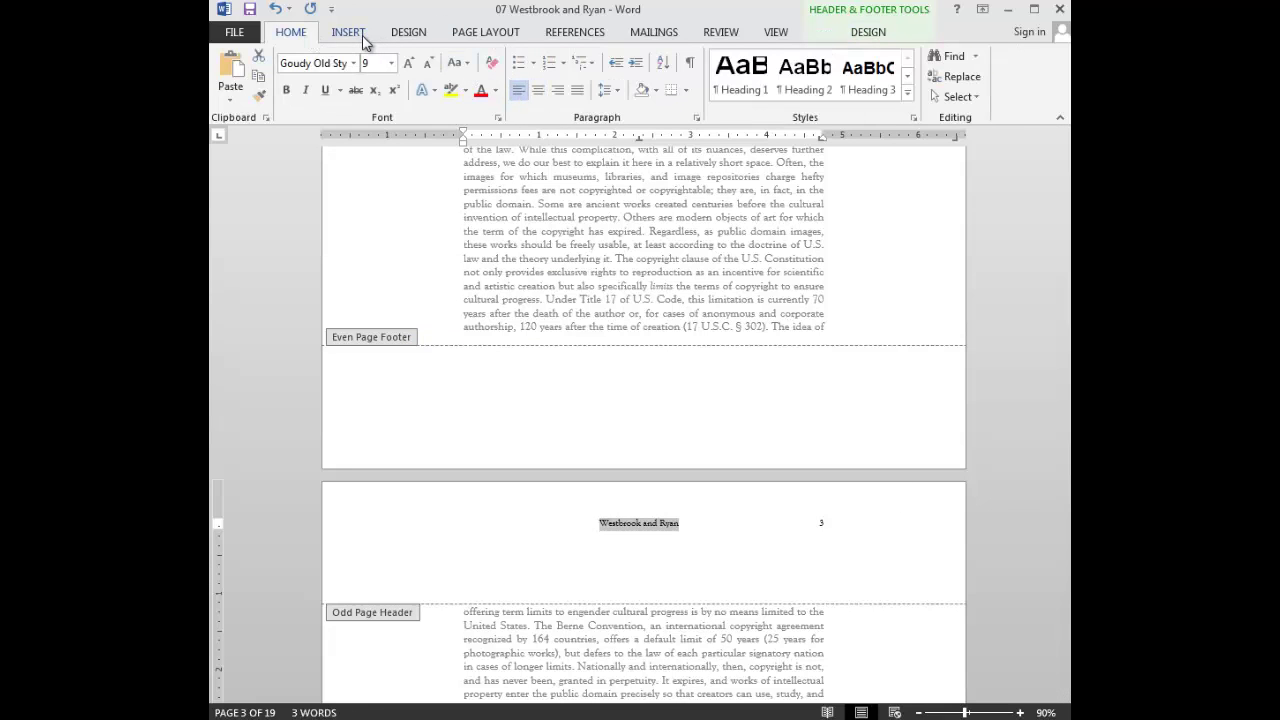
click(459, 63)
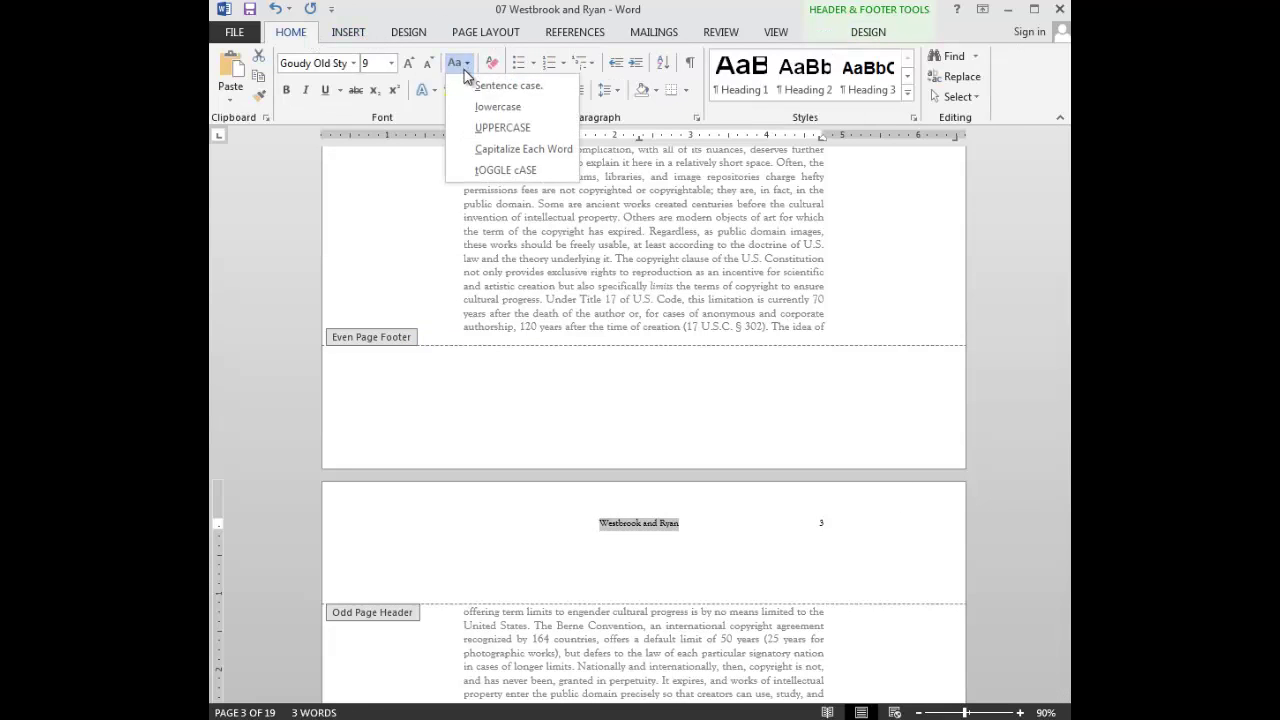
click(477, 129)
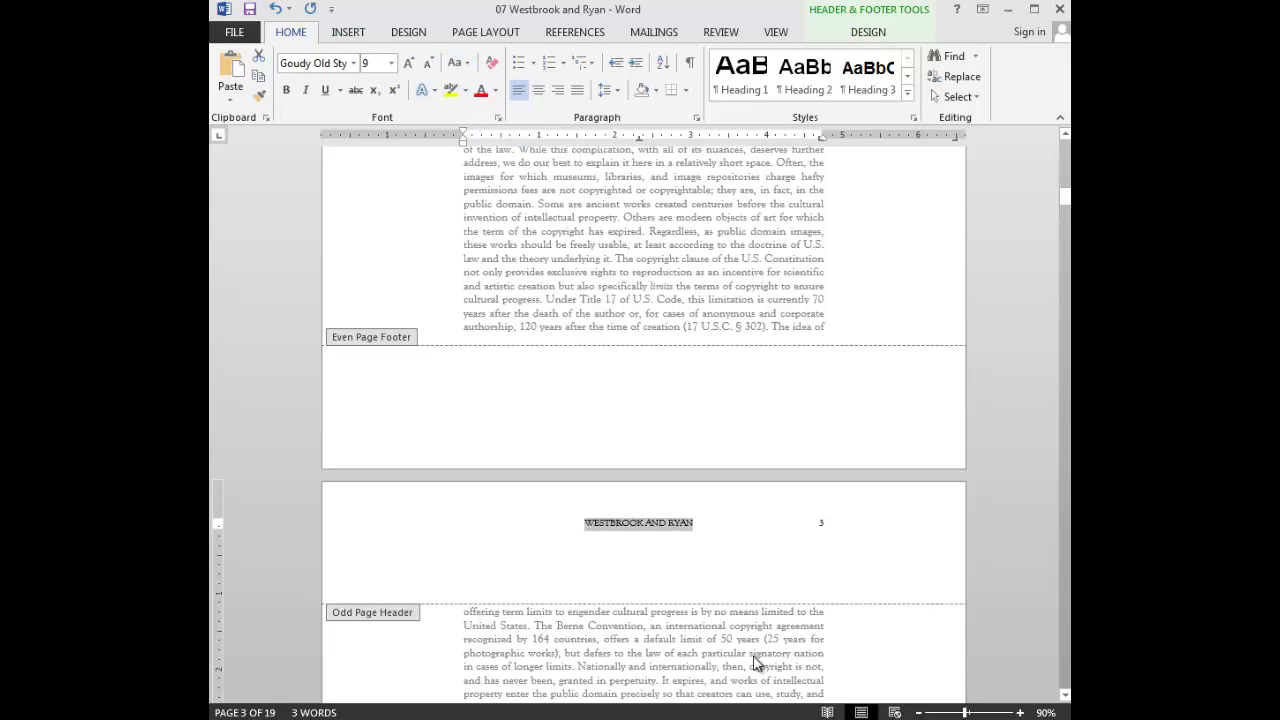
click(711, 501)
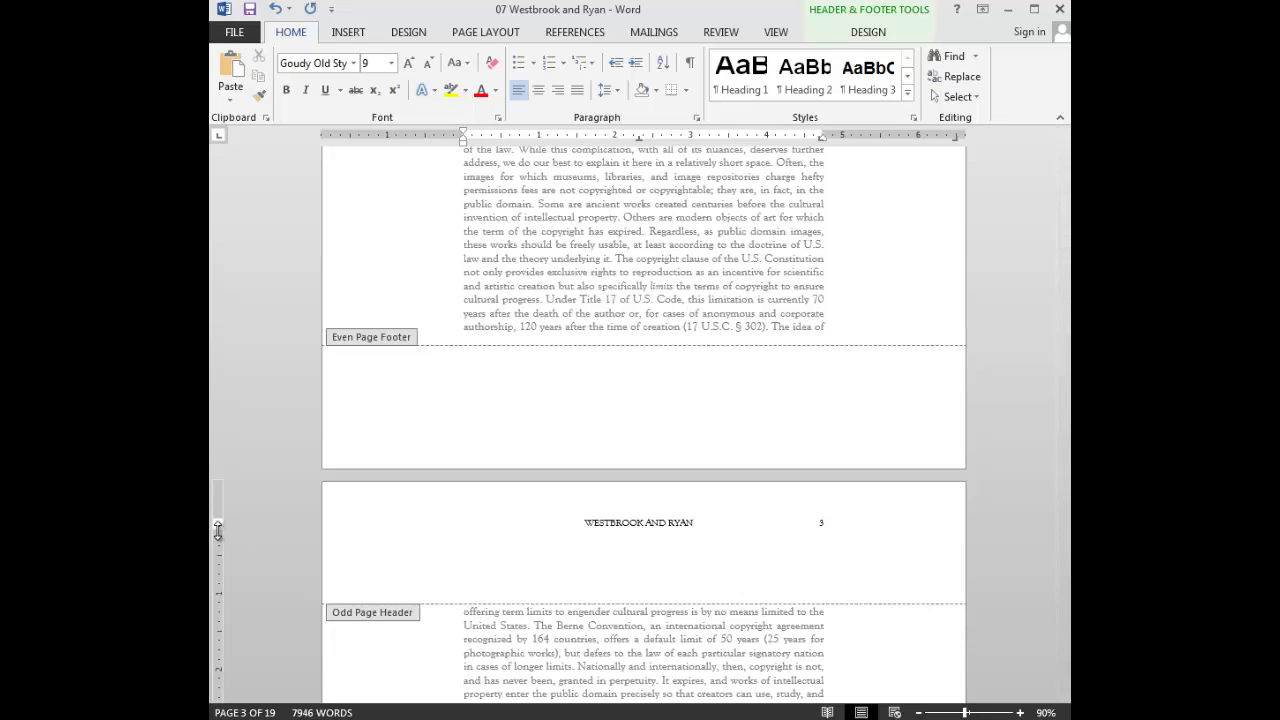
Reopen the even page header on page 2 for editing.
drag(219, 528, 222, 538)
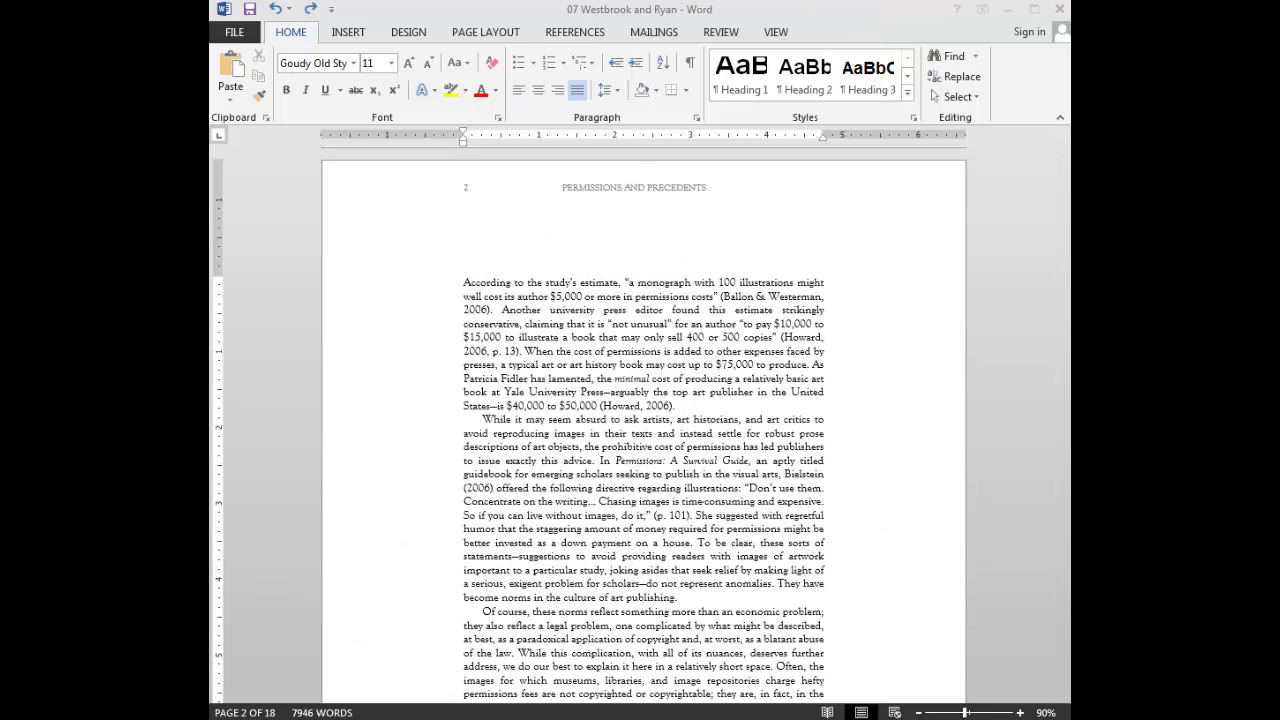
click(460, 38)
click(464, 38)
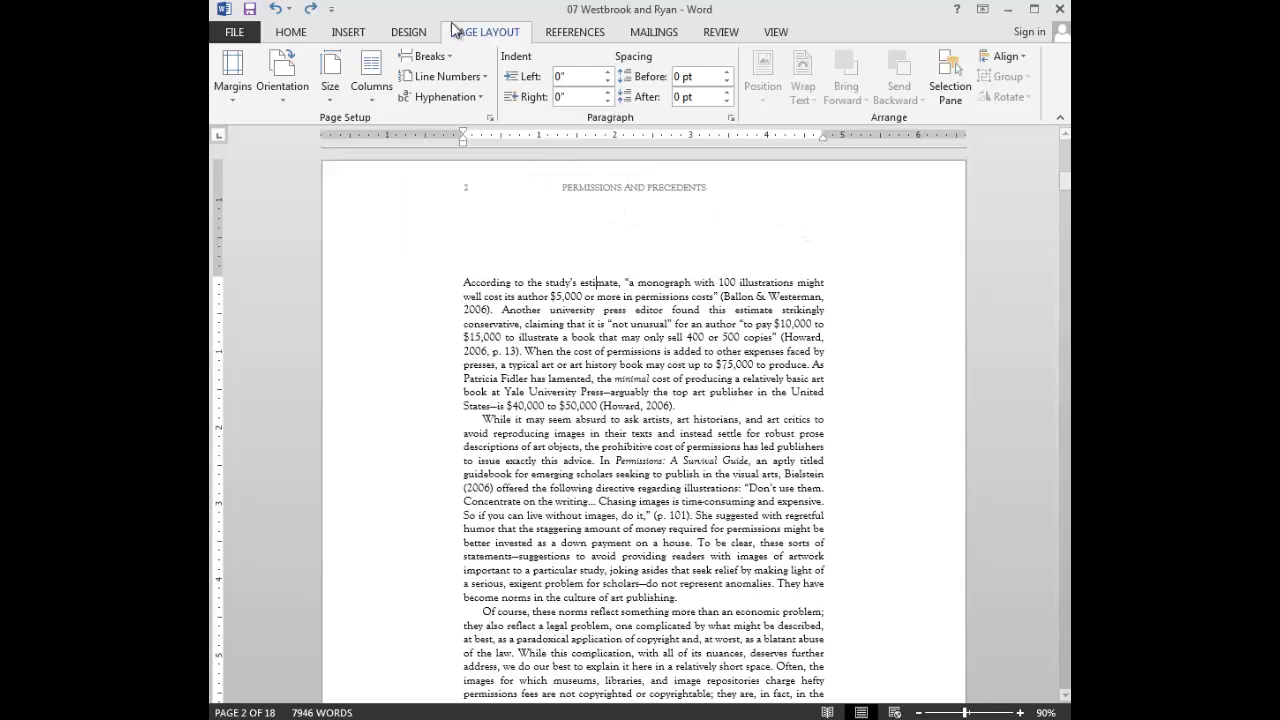
click(355, 33)
click(740, 58)
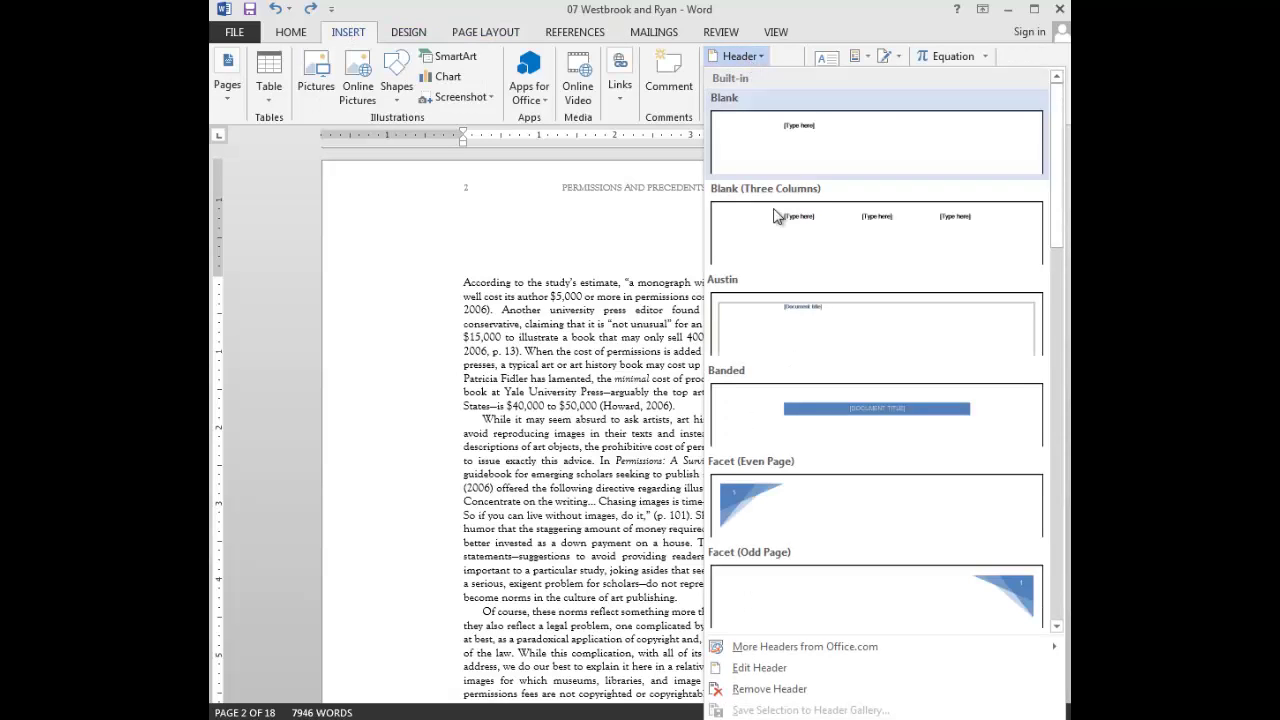
click(782, 667)
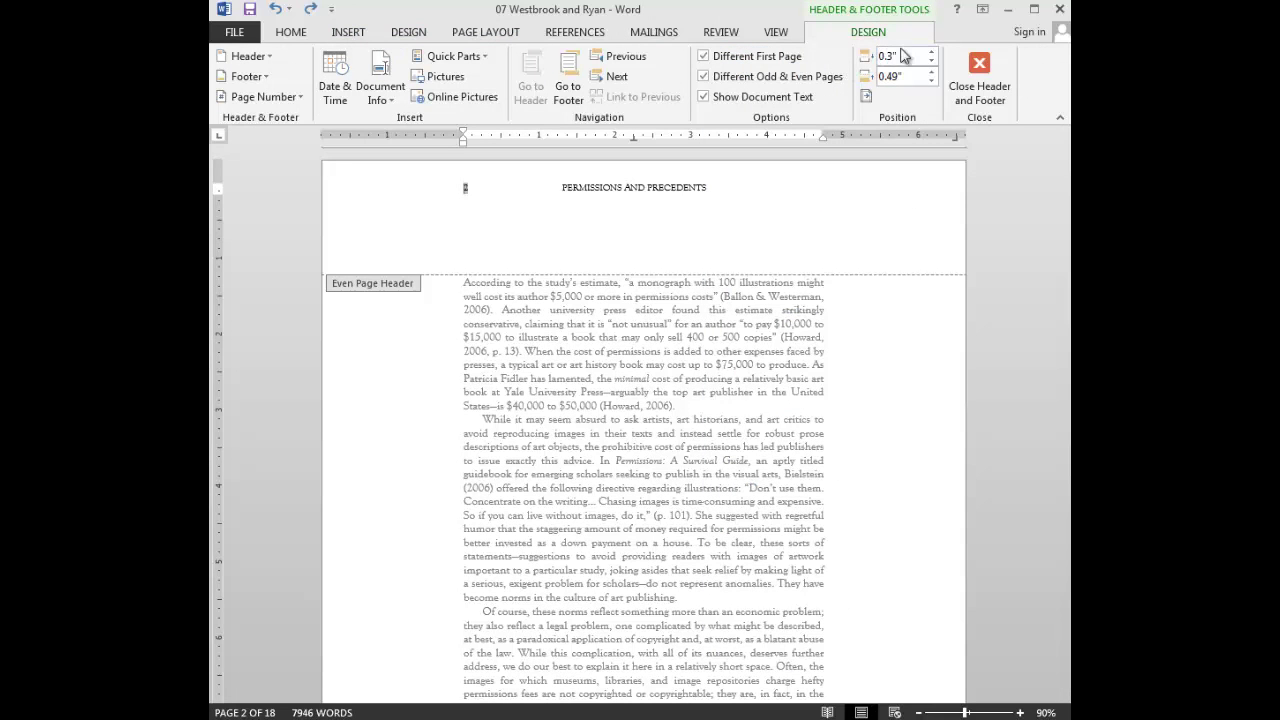
Set the header's distance from the top of the page to 1.63 inches.
click(932, 55)
click(932, 55)
click(932, 55)
click(932, 55)
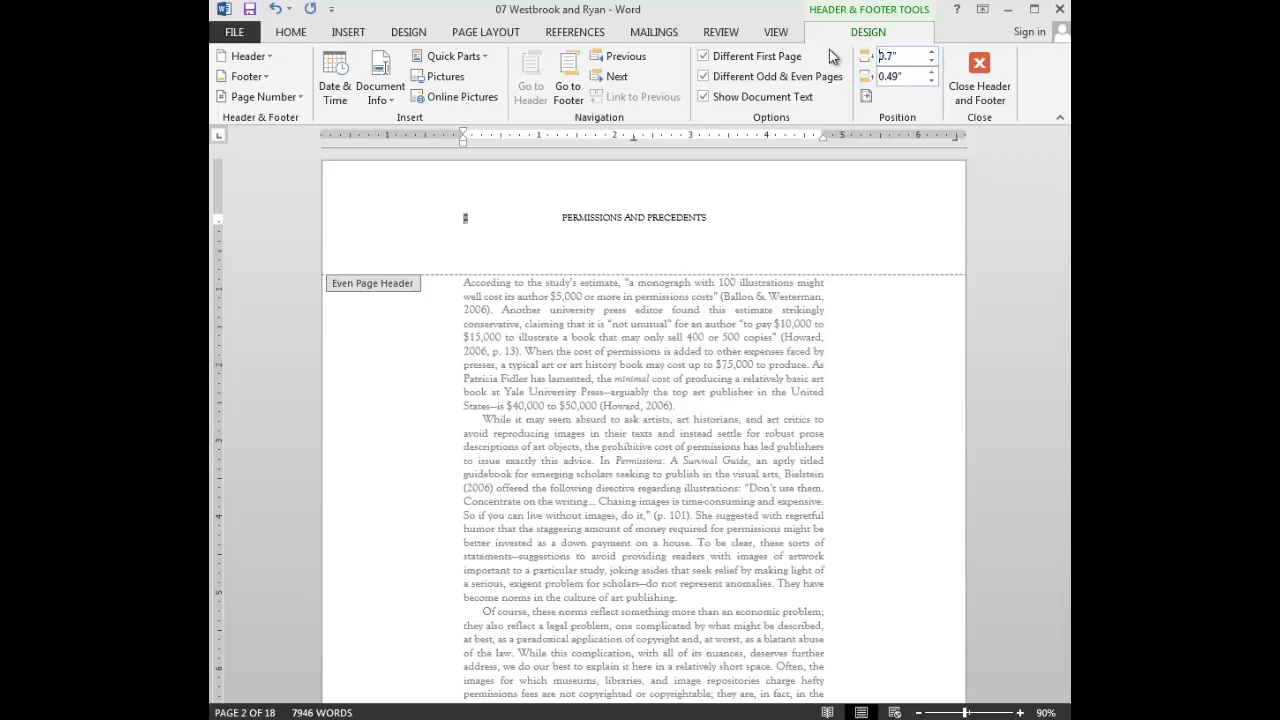
text(1.62)
key(Delete)
key(Delete)
key(Delete)
key(Delete)
key(Return)
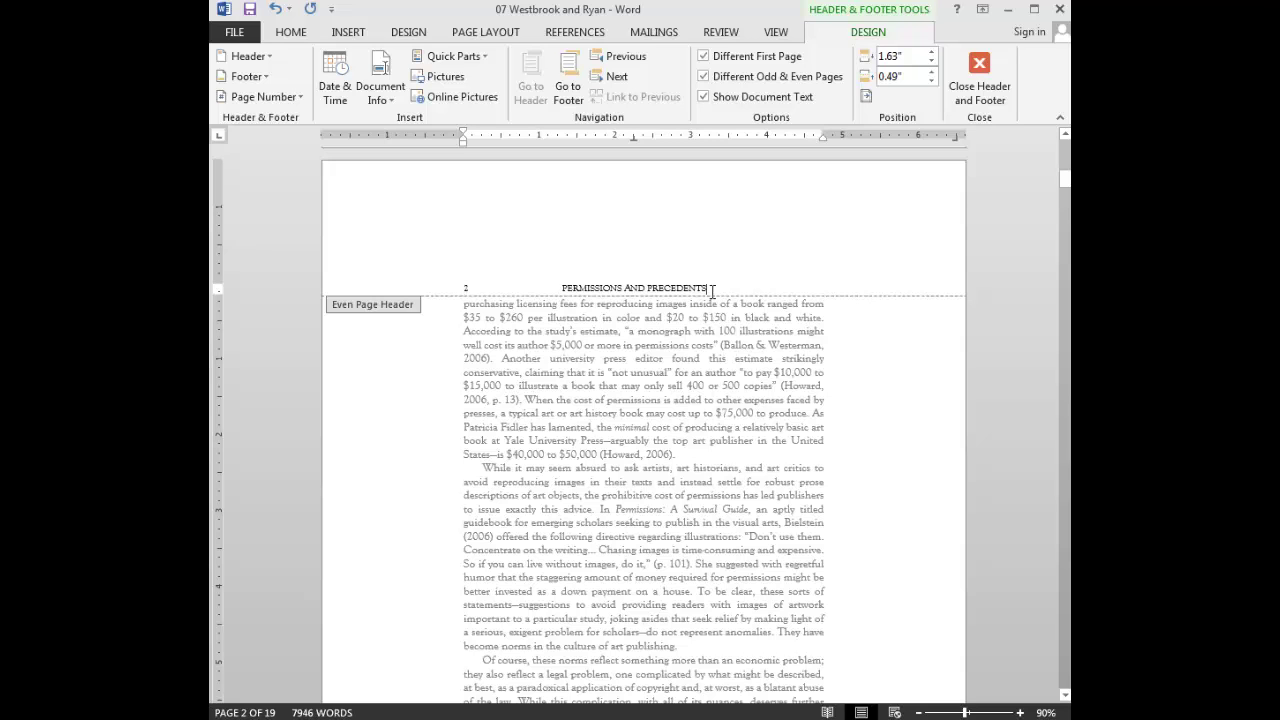
Set the even page header's paragraph spacing to 18 pt after and close header editing.
click(291, 32)
click(696, 119)
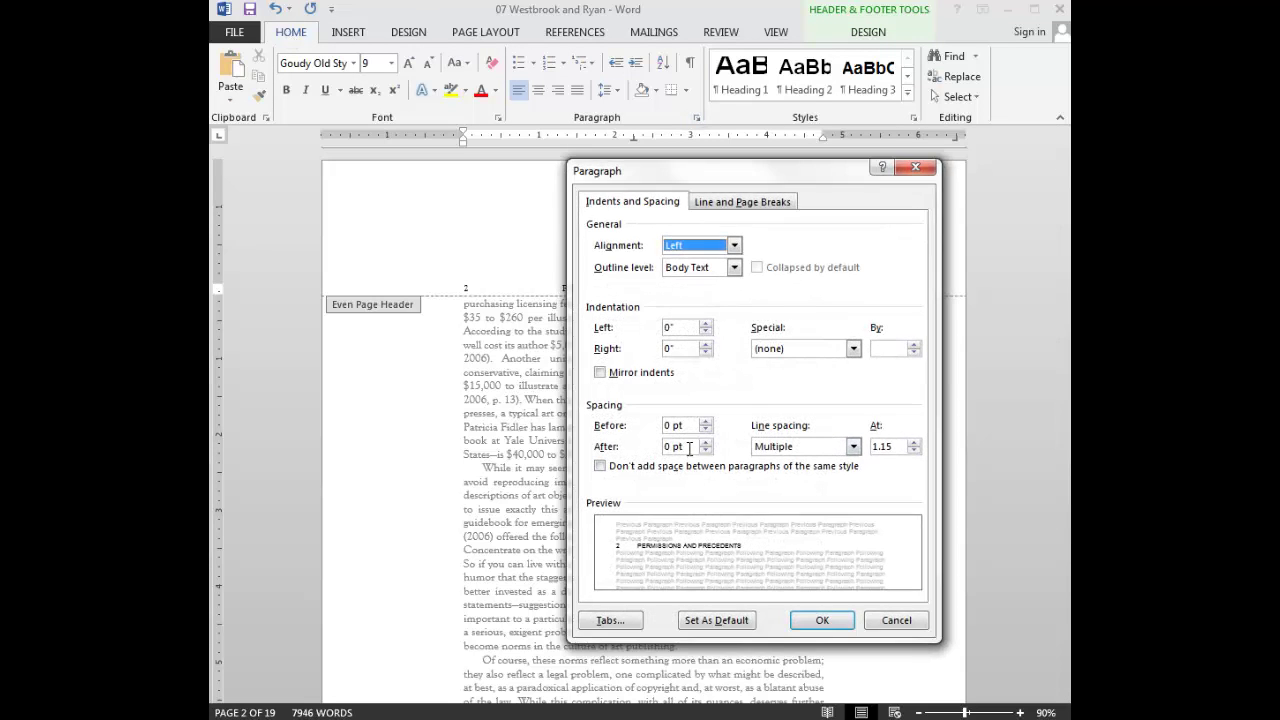
drag(674, 447, 633, 453)
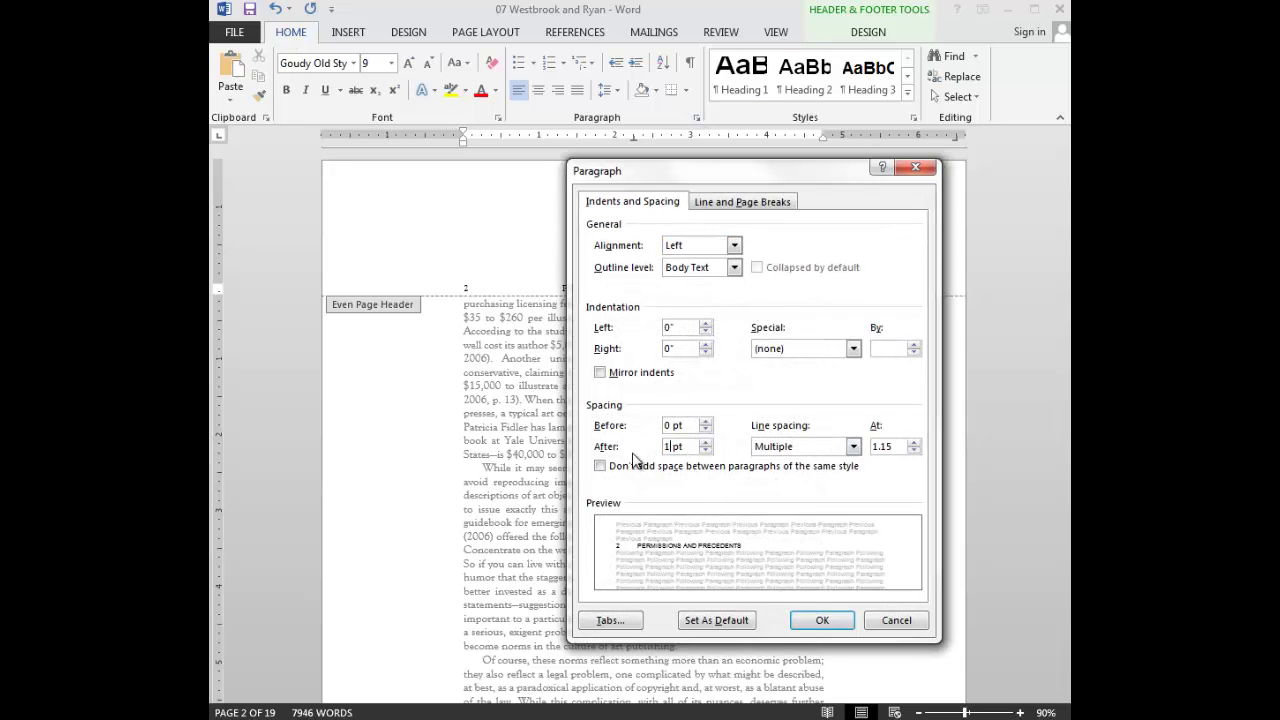
text(18)
key(Return)
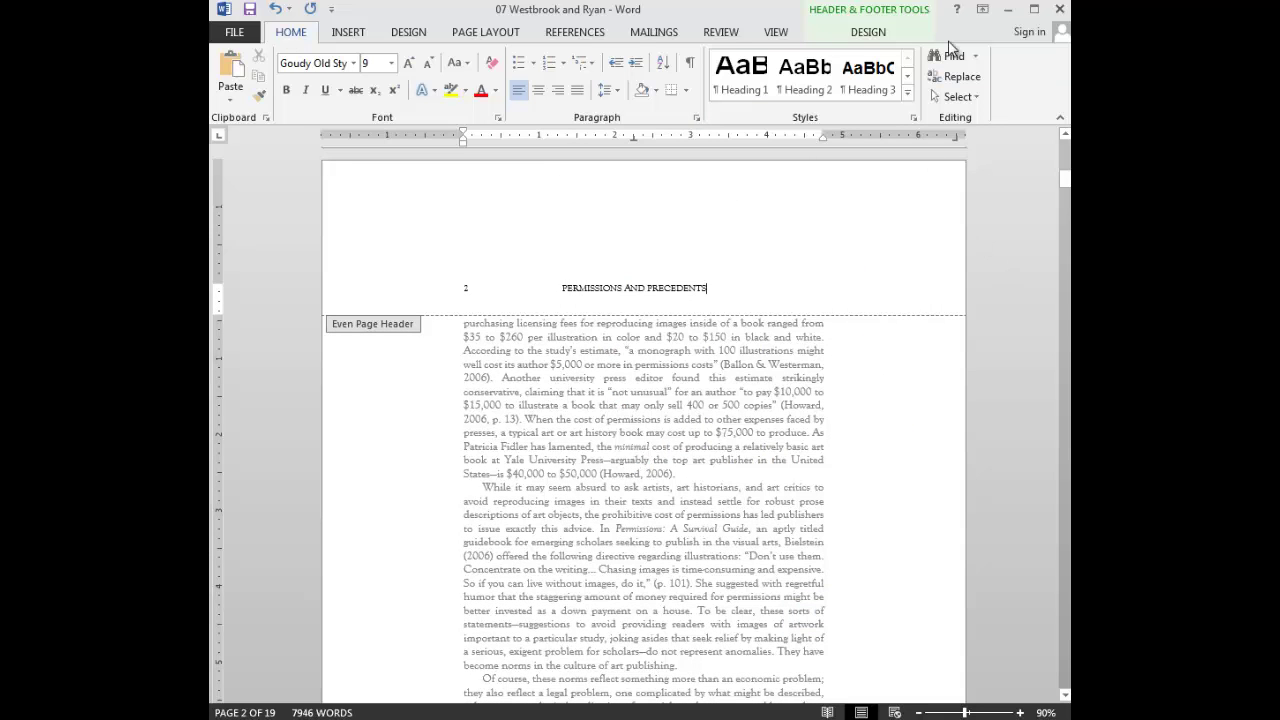
click(870, 28)
click(983, 72)
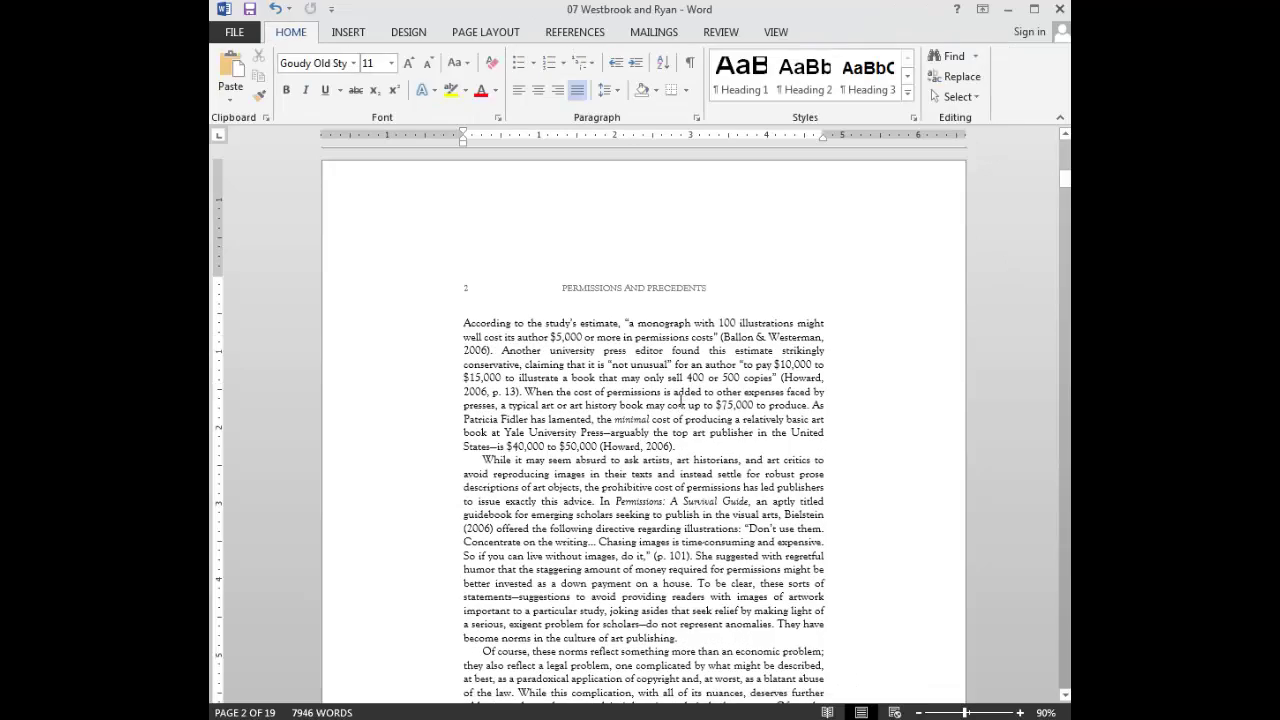
Open the odd page header on page 3 and set its paragraph to single line spacing with 18 pt after.
scroll(680, 404, down, 15)
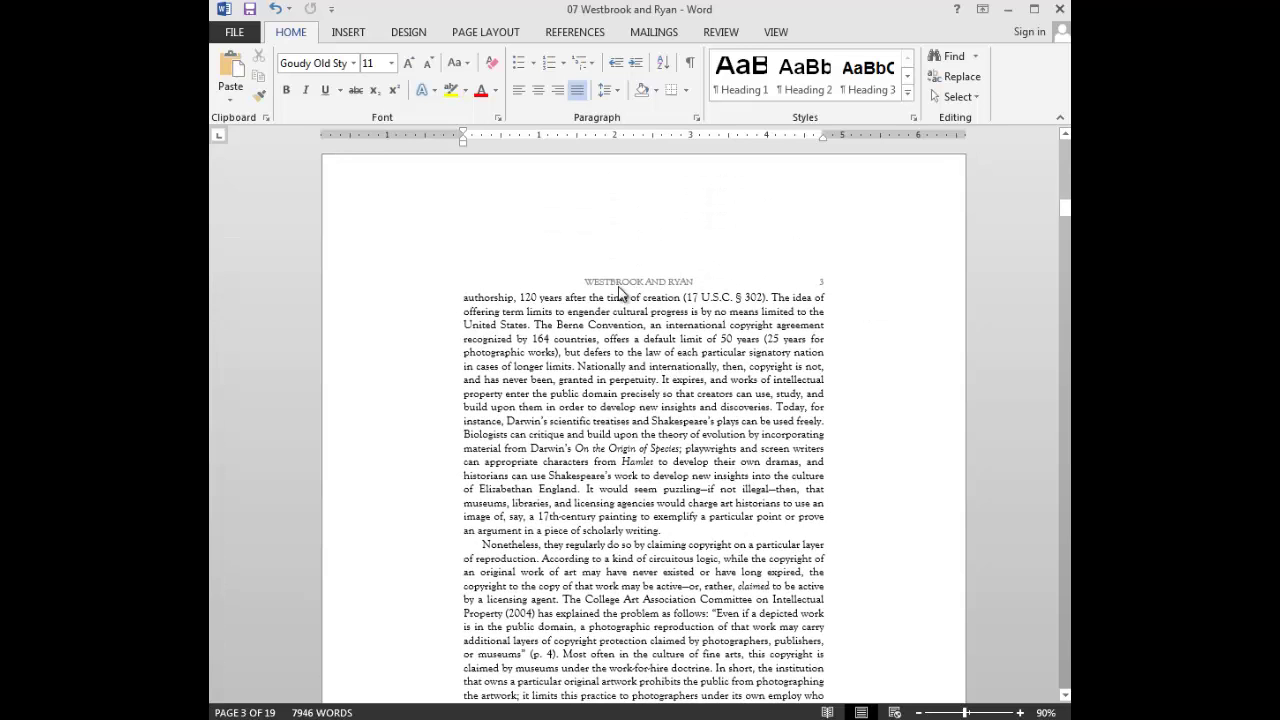
double_click(642, 266)
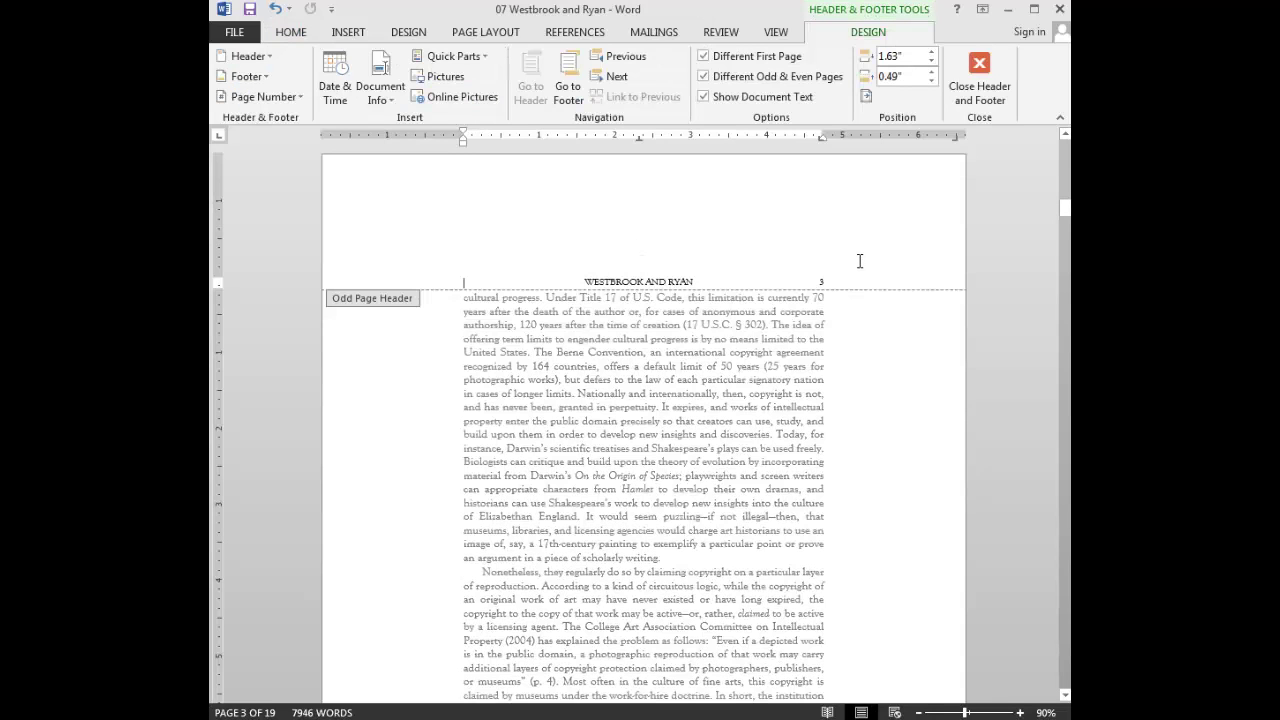
click(823, 282)
click(292, 33)
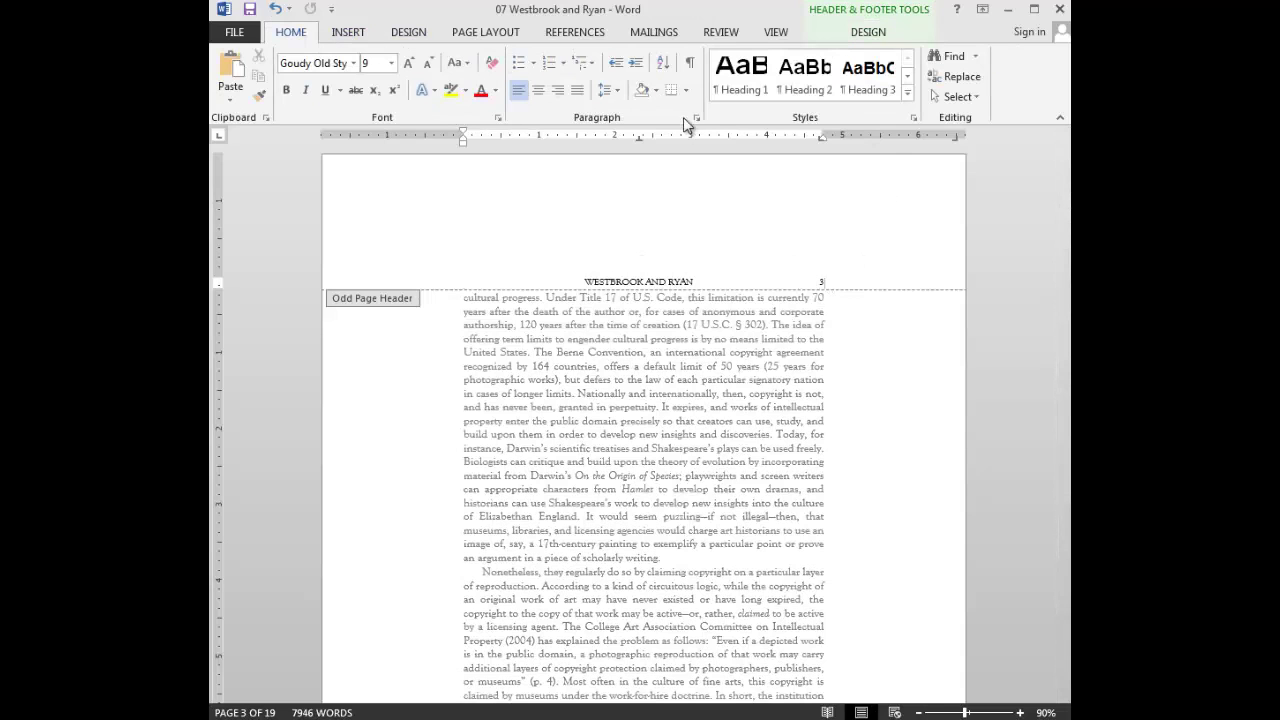
click(696, 117)
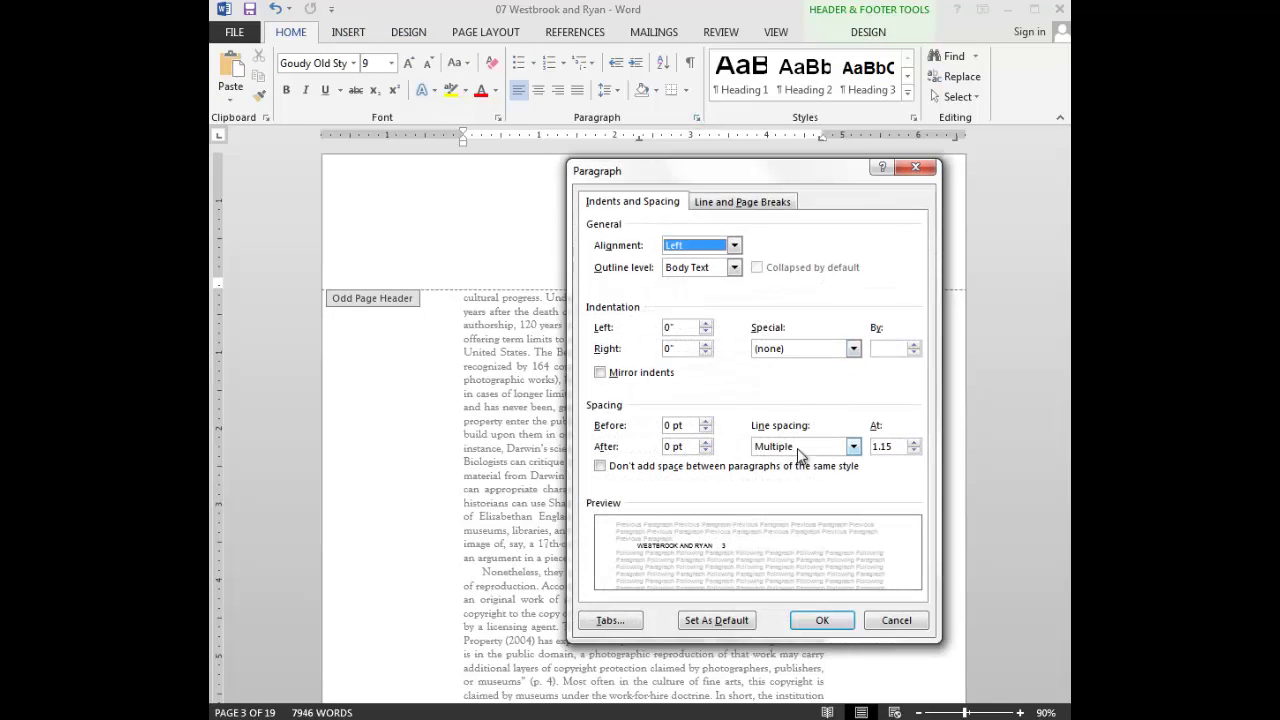
click(852, 446)
click(790, 465)
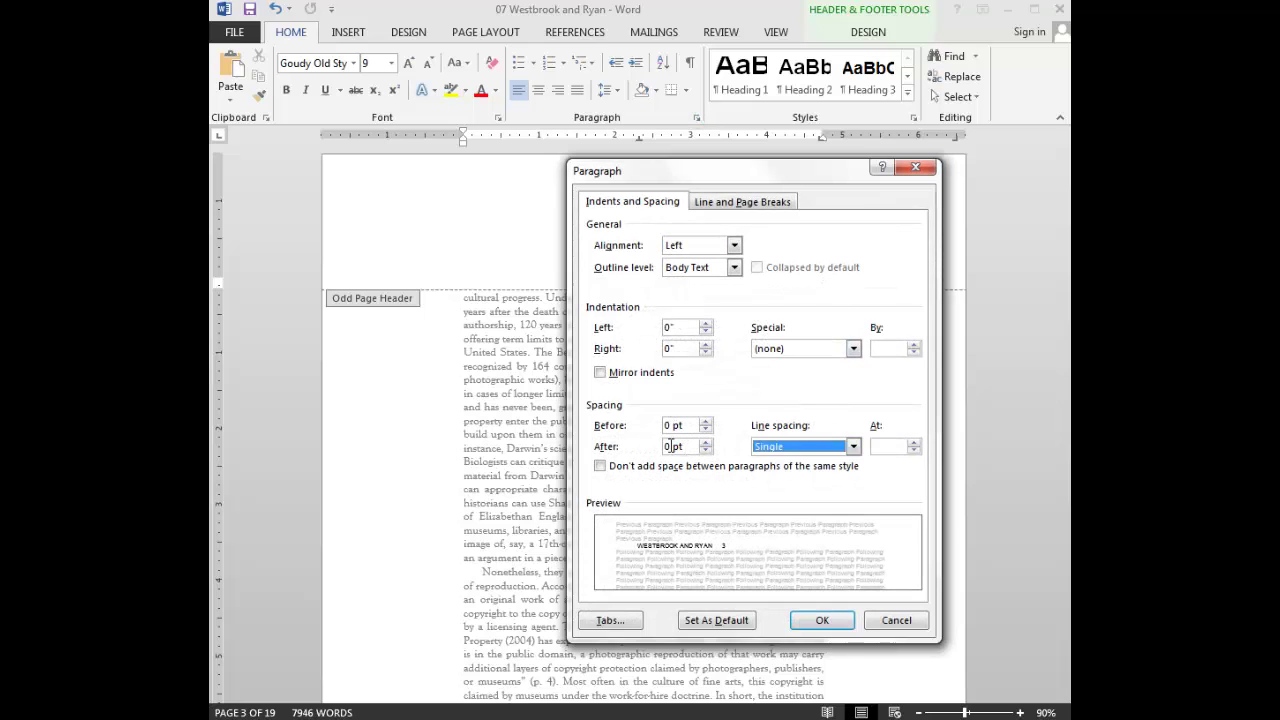
double_click(672, 446)
text(10)
key(Return)
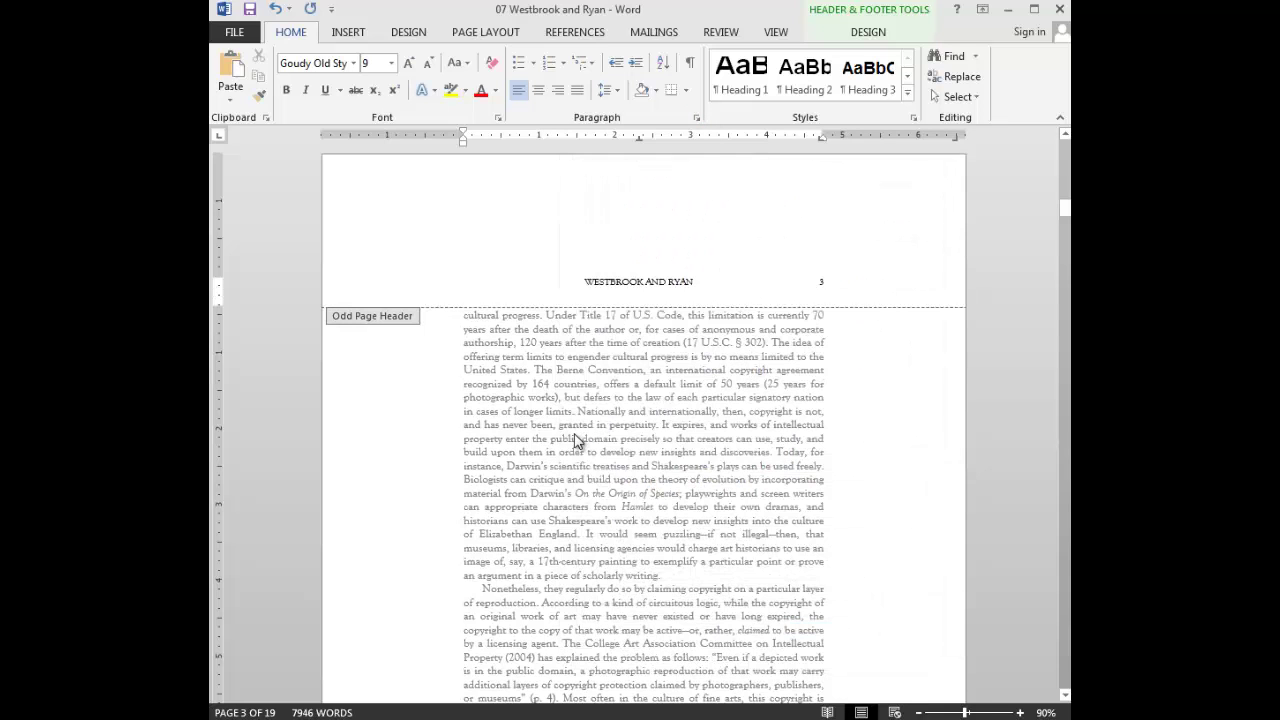
Check the running headers on pages 4 and 5, and close header editing.
scroll(770, 530, down, 15)
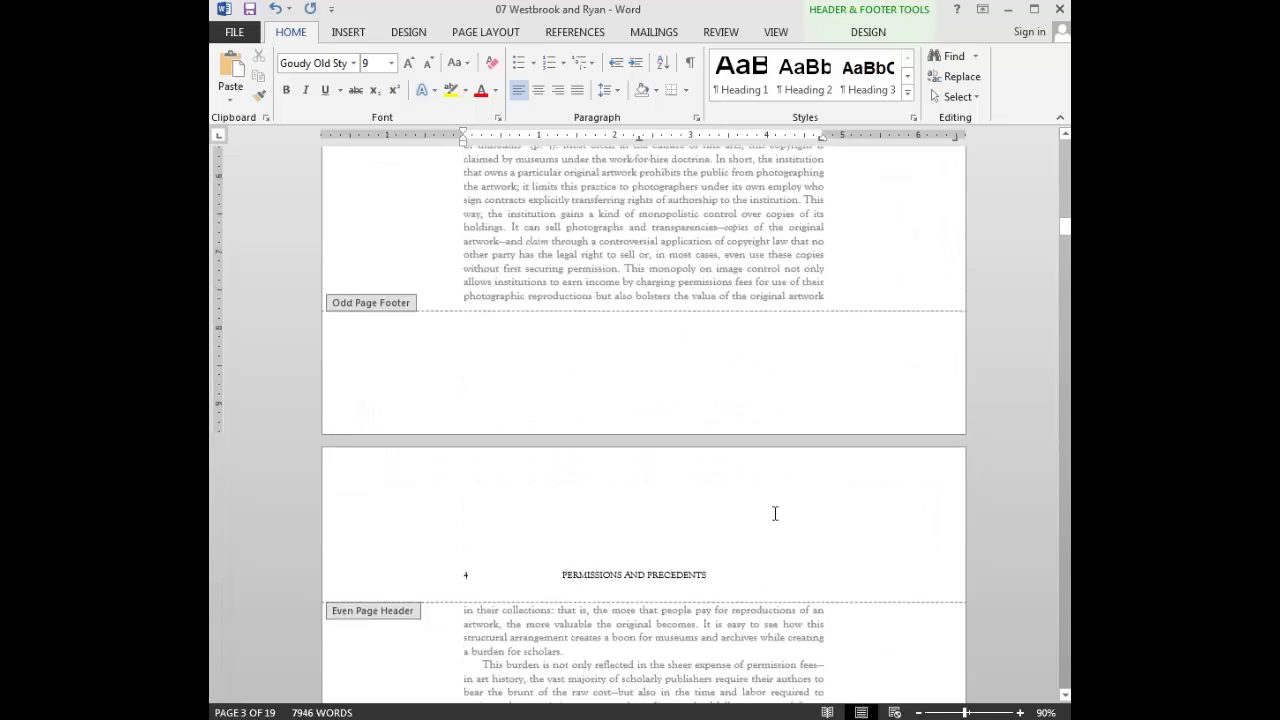
scroll(775, 512, down, 8)
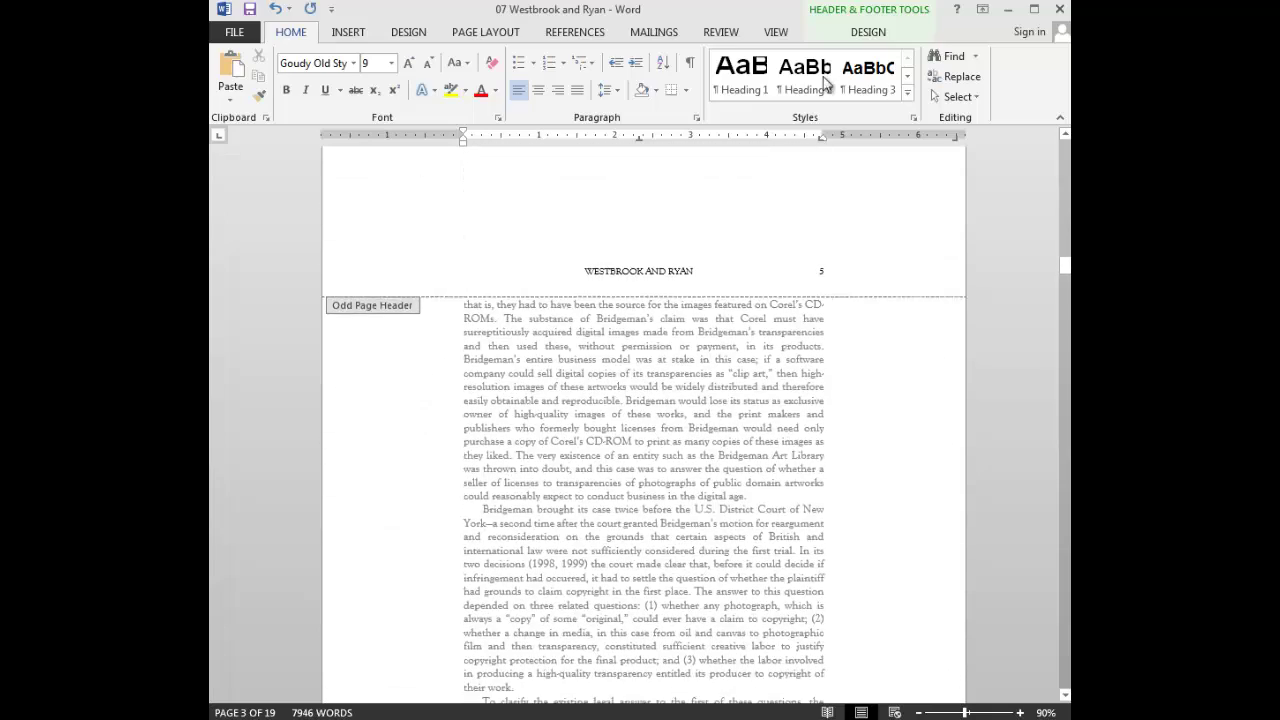
click(868, 31)
click(970, 78)
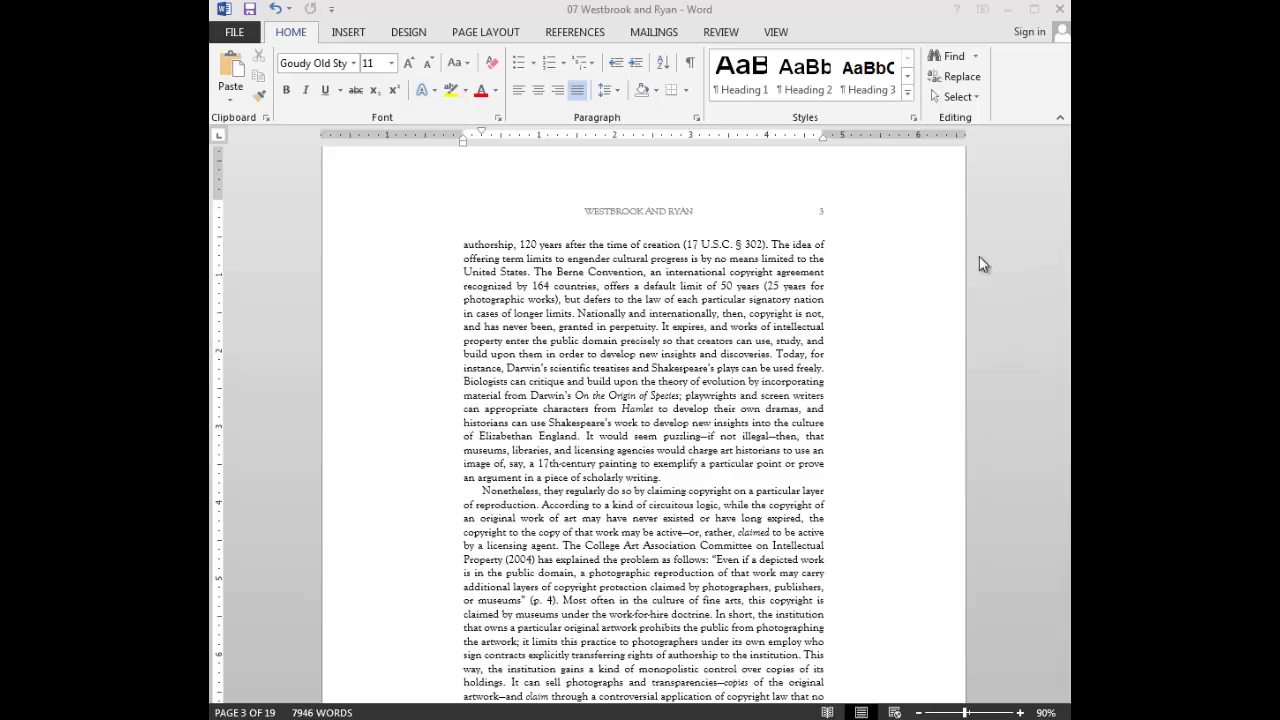
Delete everything after the chapter's concluding paragraph, which ends with "the very existence of the public domain.".
drag(1064, 222, 1043, 672)
key(ctrl+shift+End)
key(Delete)
key(BackSpace)
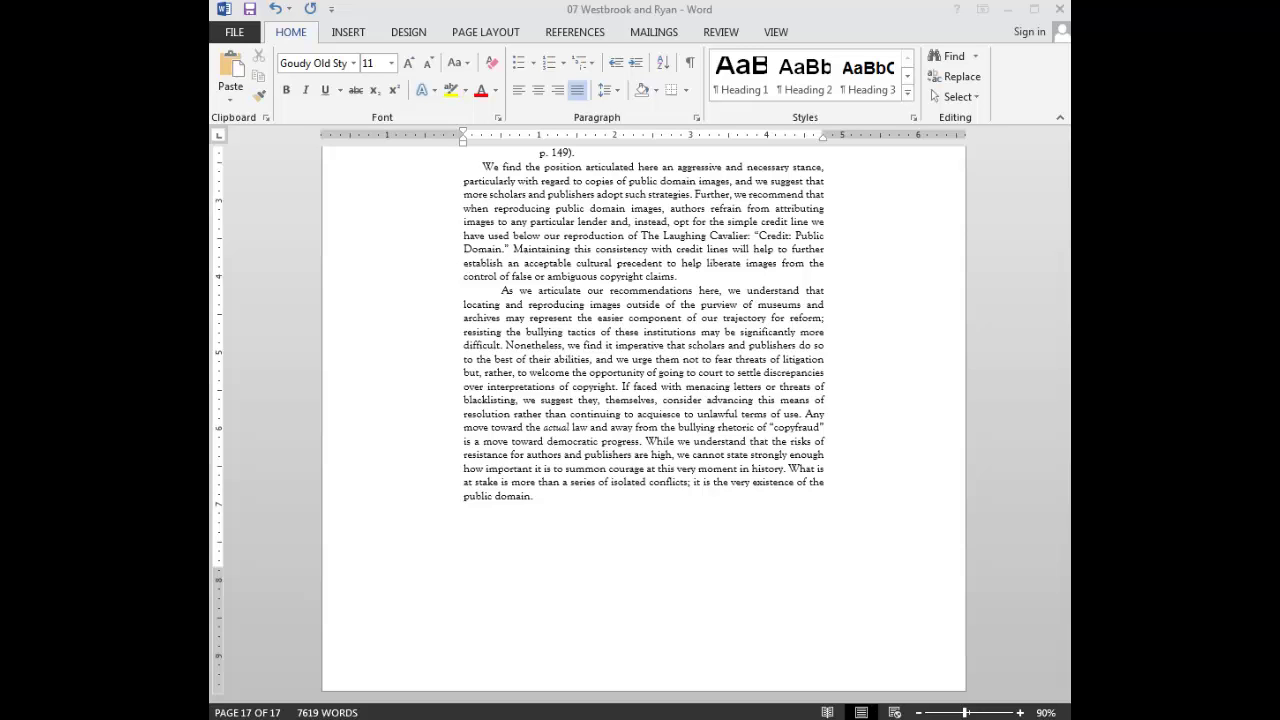
Set the Laughing Cavalier picture on page 8 to Square text wrapping and move it to the centre of the text column.
key(ctrl+Home)
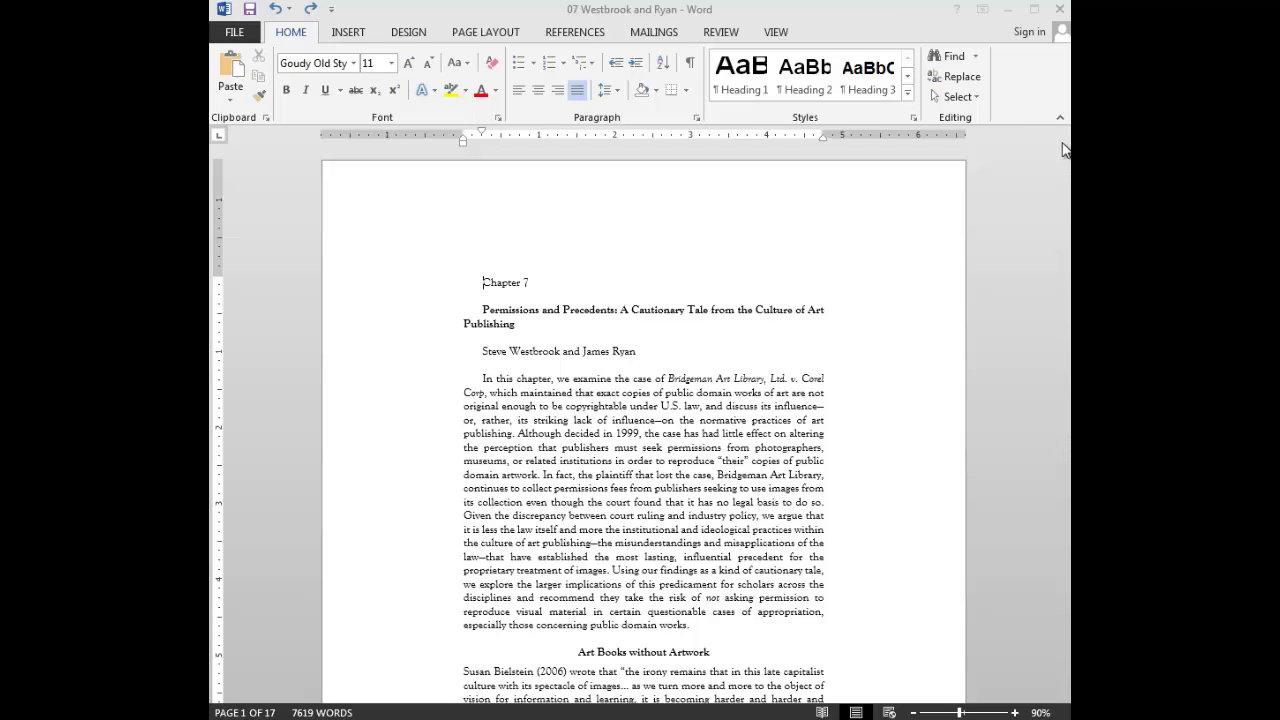
drag(1065, 151, 1066, 390)
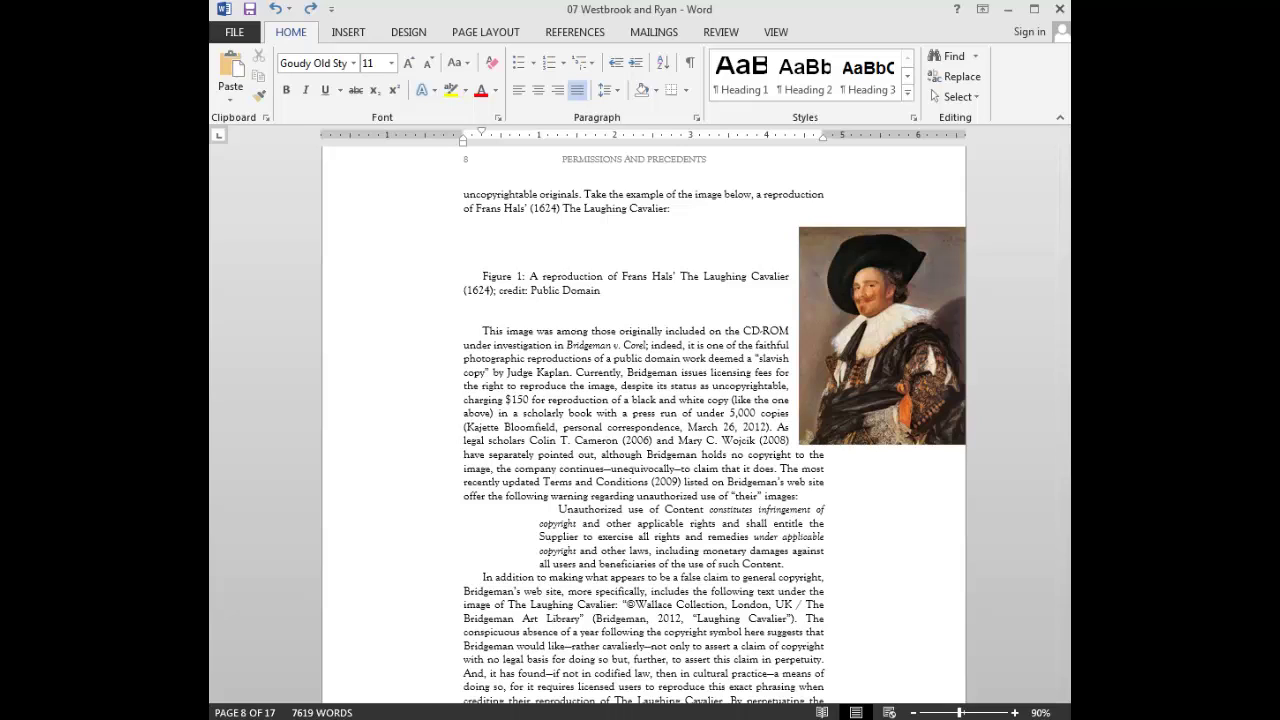
click(868, 349)
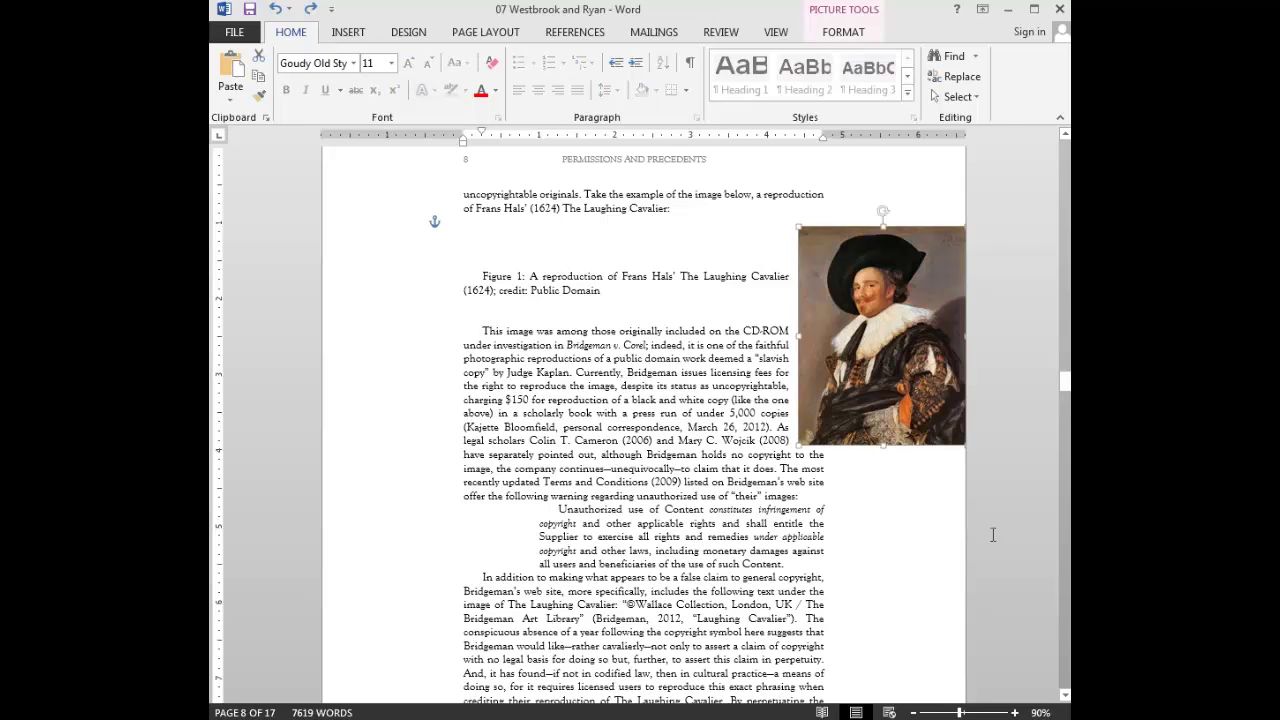
right_click(832, 331)
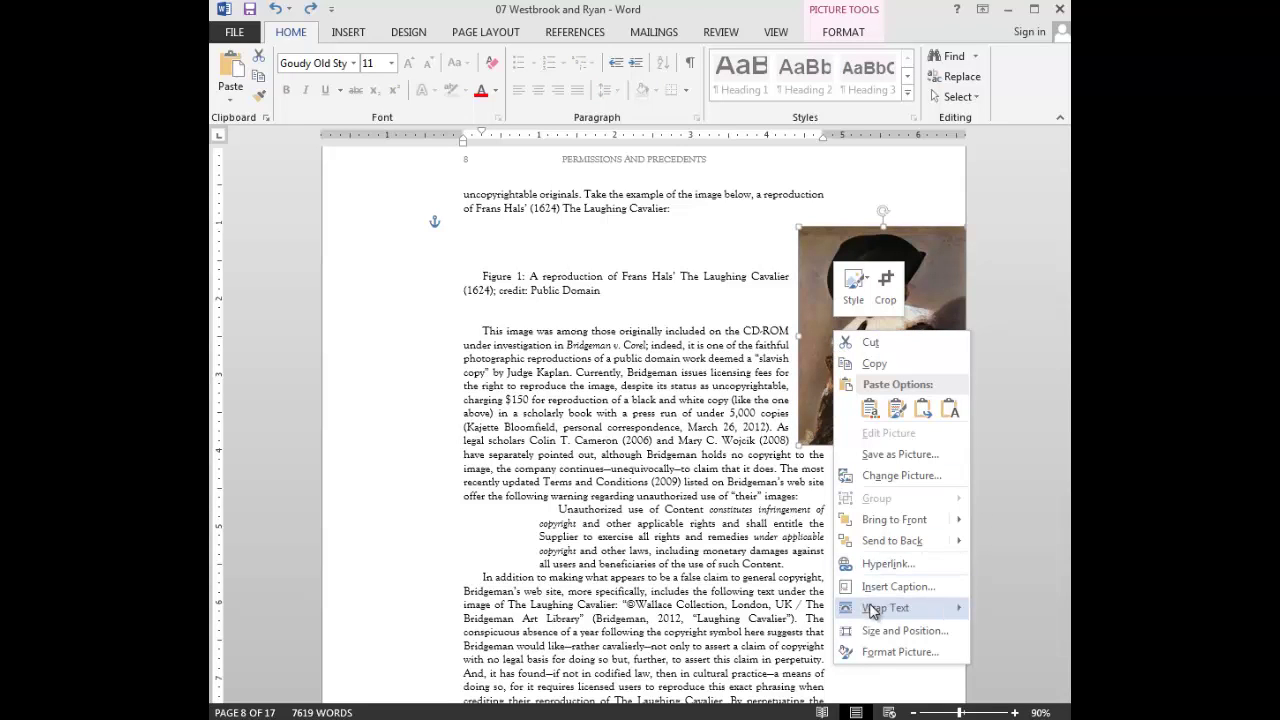
mouse_move(872, 610)
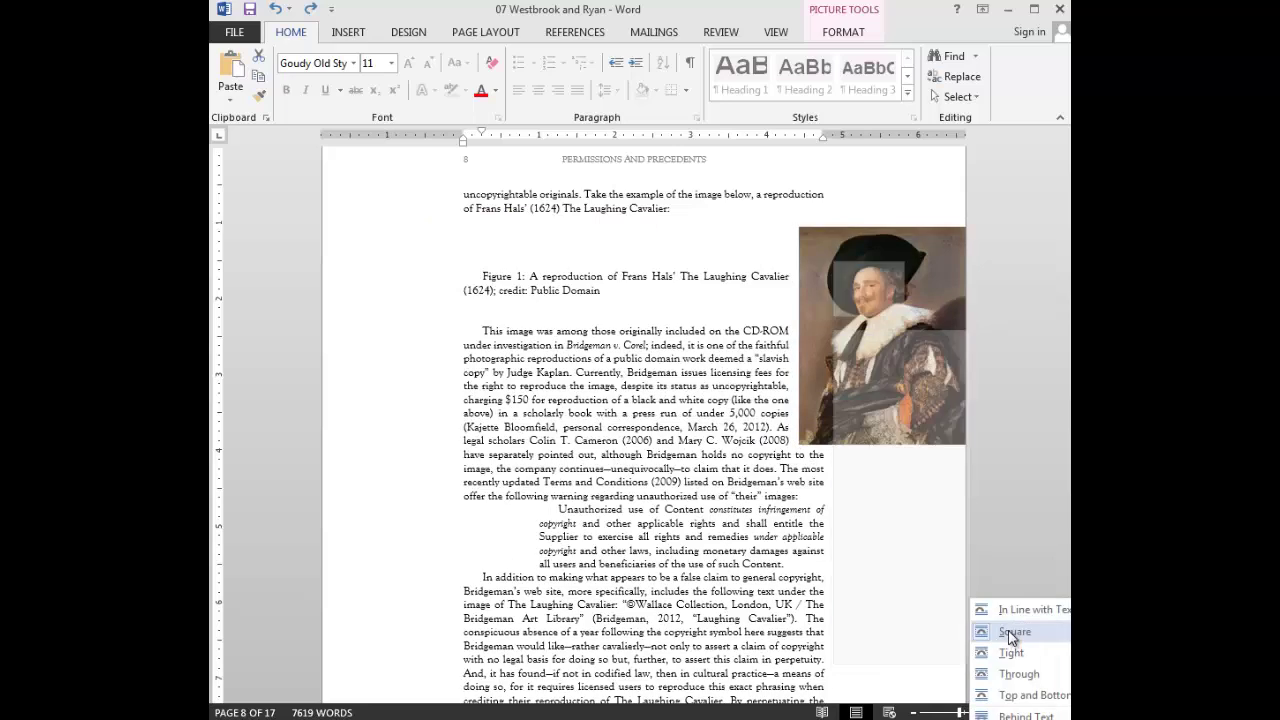
click(1014, 633)
drag(880, 344, 644, 351)
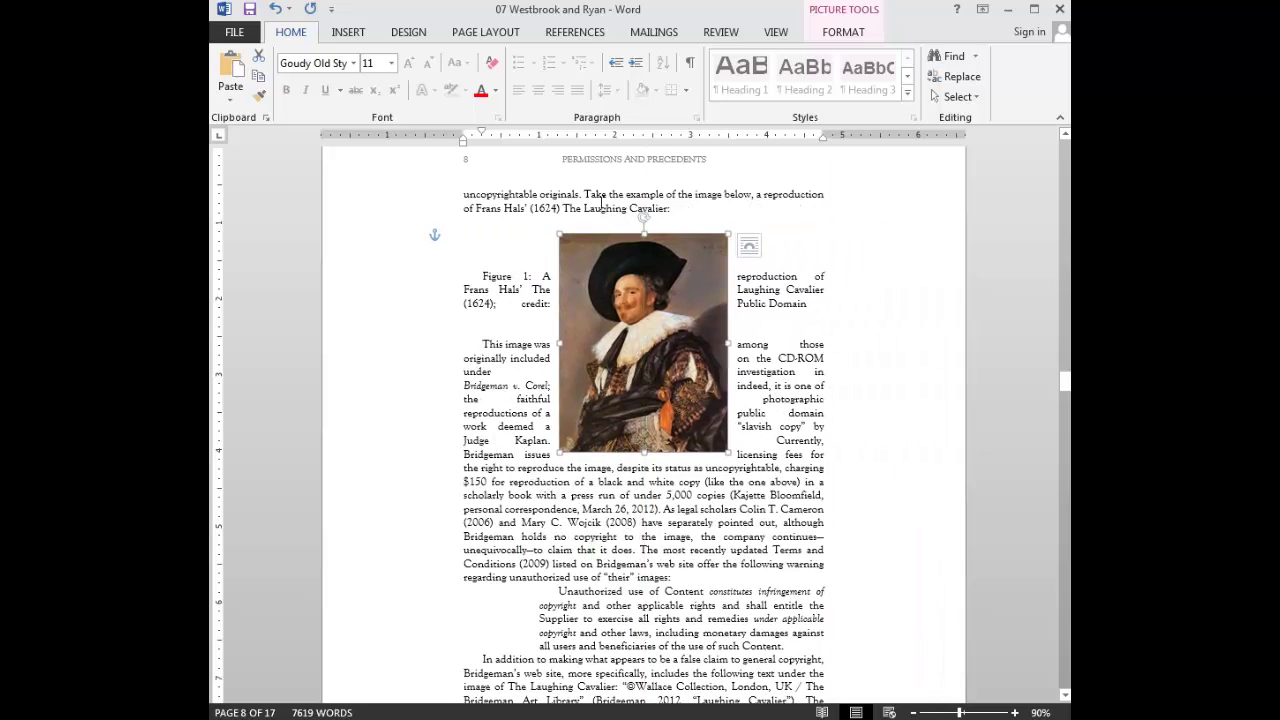
Insert blank lines above the Figure 1 caption until it sits directly below the picture.
click(496, 258)
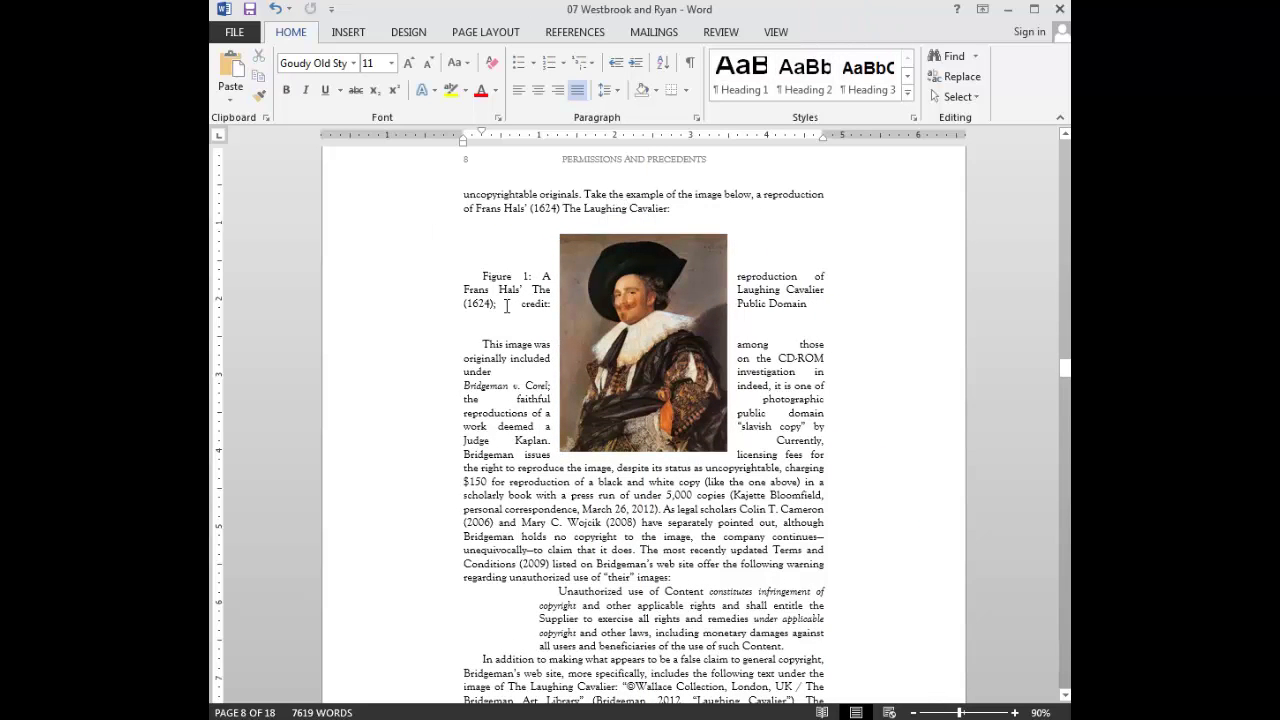
key(Return)
key(Return)
key(Return)
key(Return)
key(Return)
key(Return)
key(Return)
key(Return)
key(Return)
key(Return)
key(Return)
key(Return)
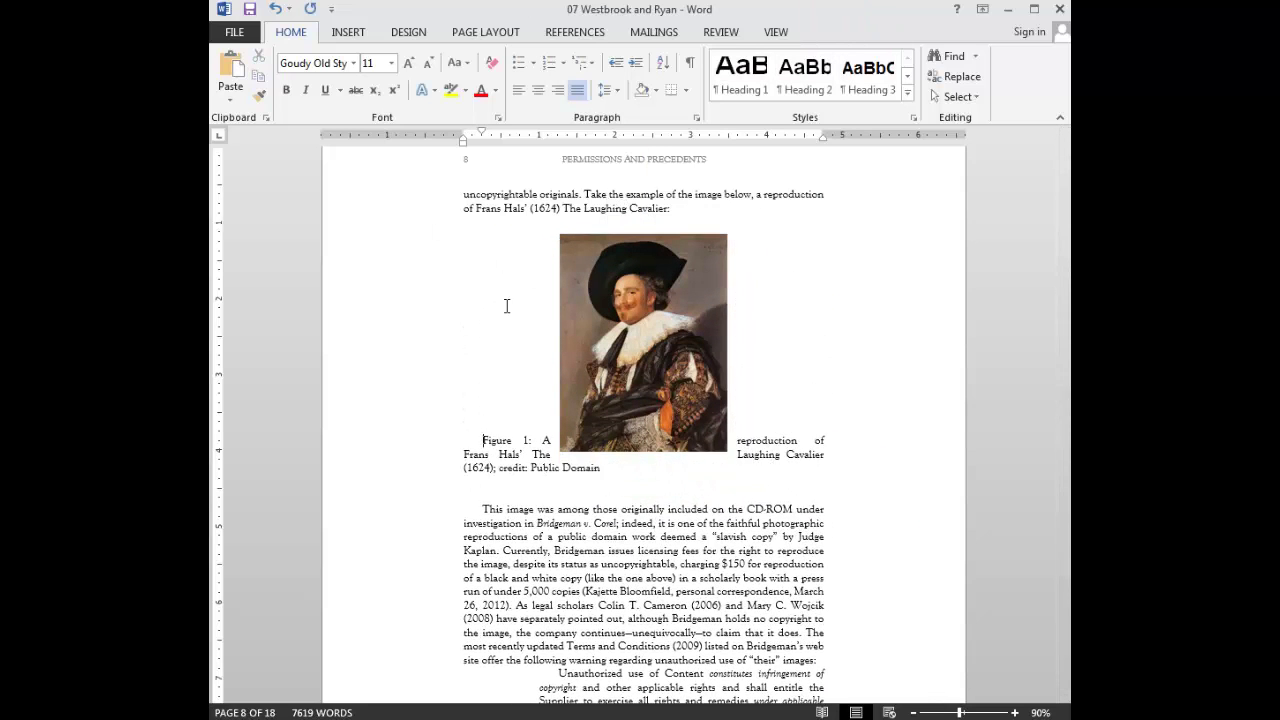
key(Return)
Set the Figure 1 caption to 9 pt, centre it, and break its line before "credit: Public Domain".
drag(566, 482, 463, 467)
click(370, 63)
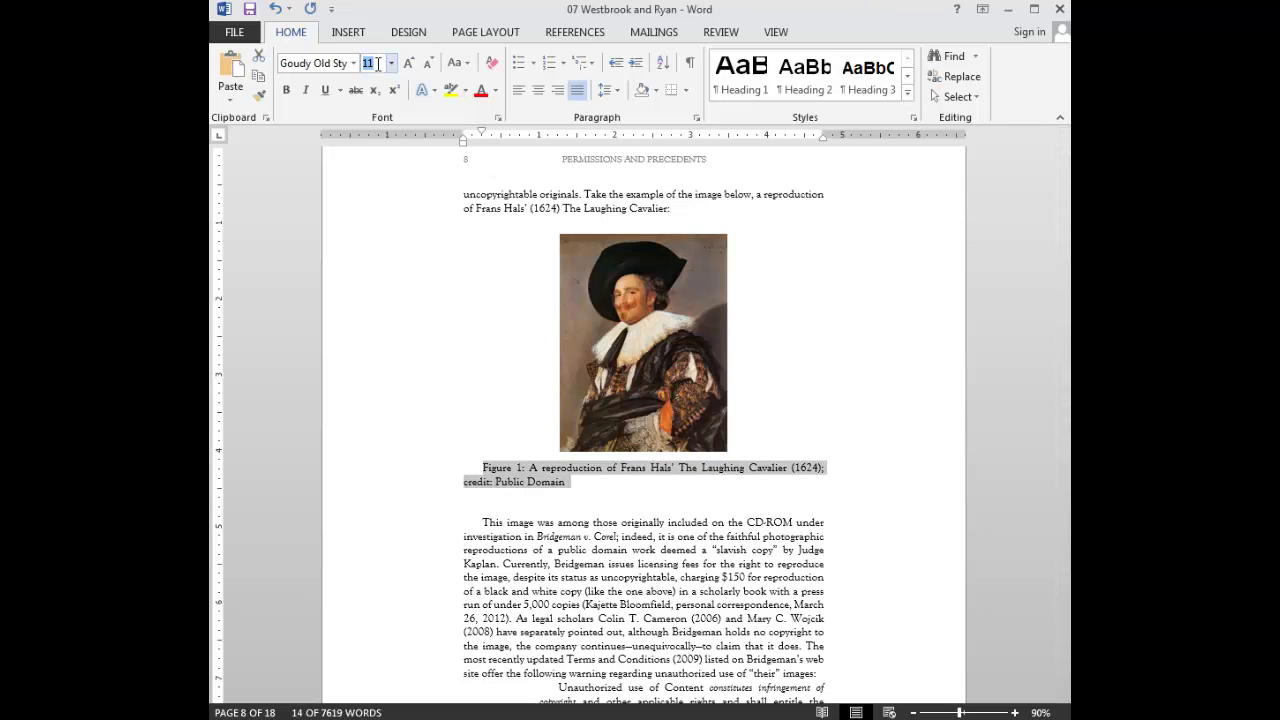
text(9)
key(Return)
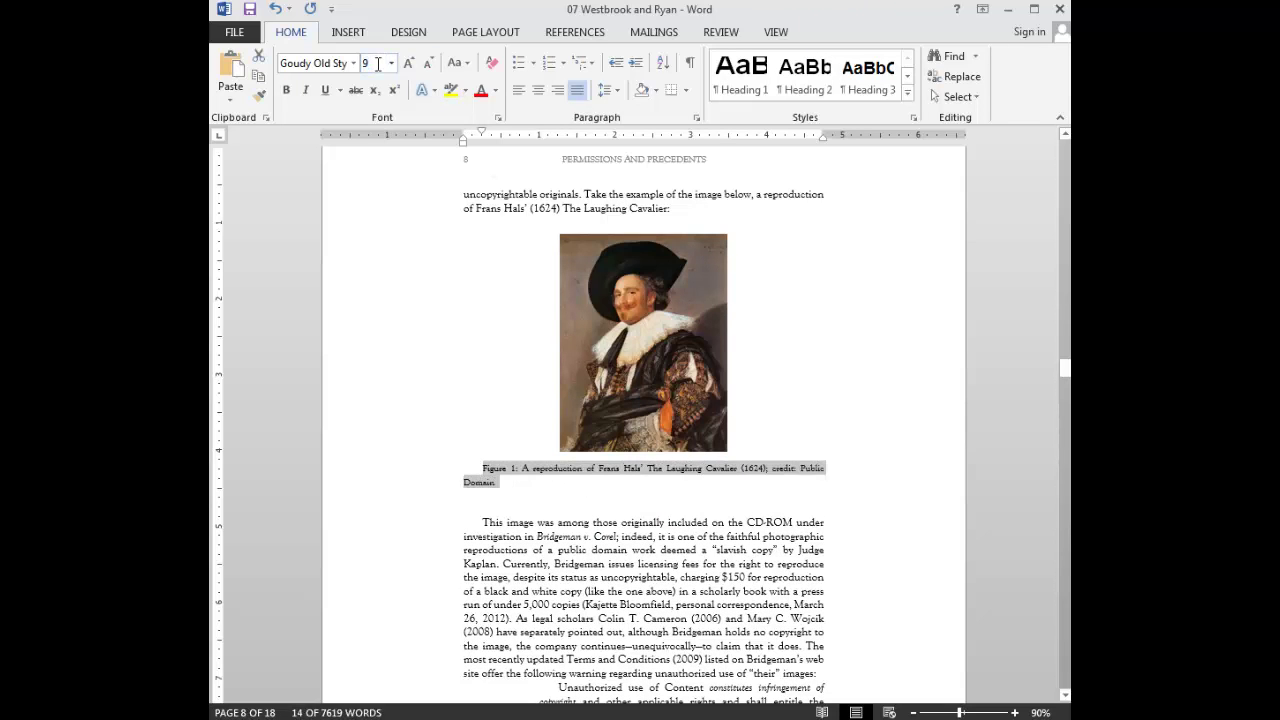
click(538, 90)
click(758, 472)
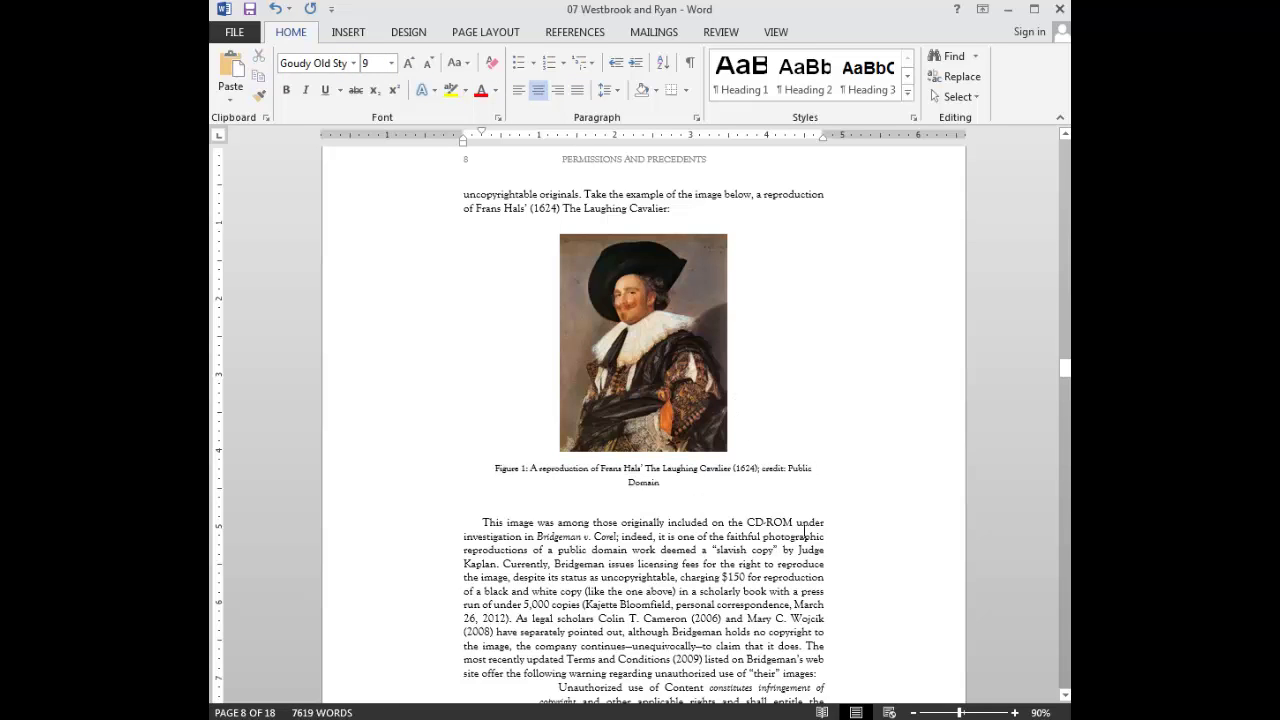
key(shift+Return)
click(652, 550)
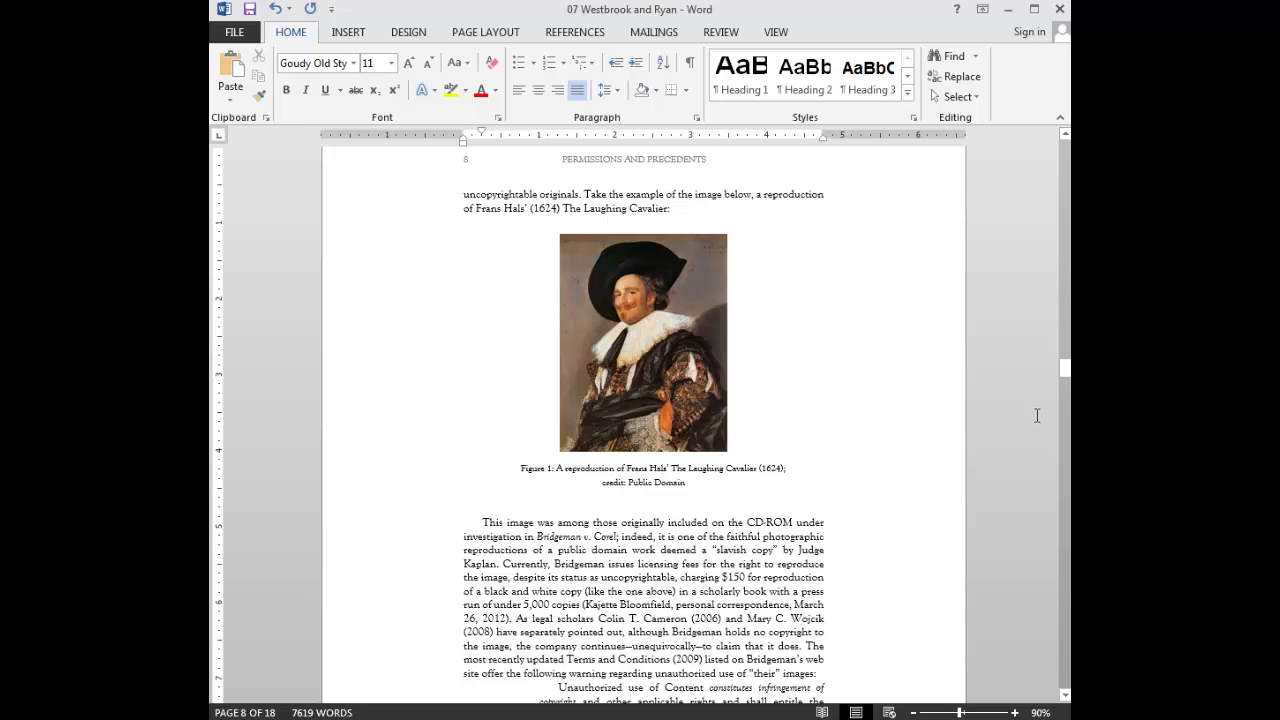
Return to the chapter's first page and open the formatting_template document from the video two folder.
drag(1066, 373, 1066, 152)
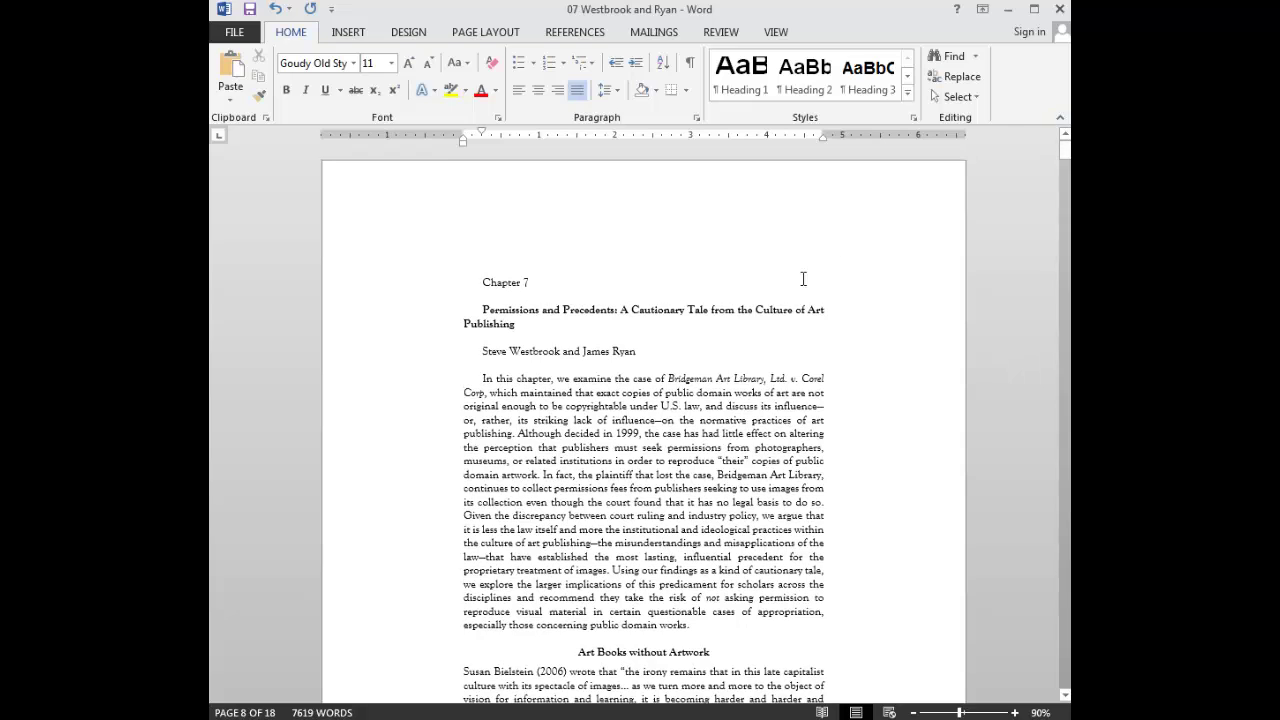
click(793, 280)
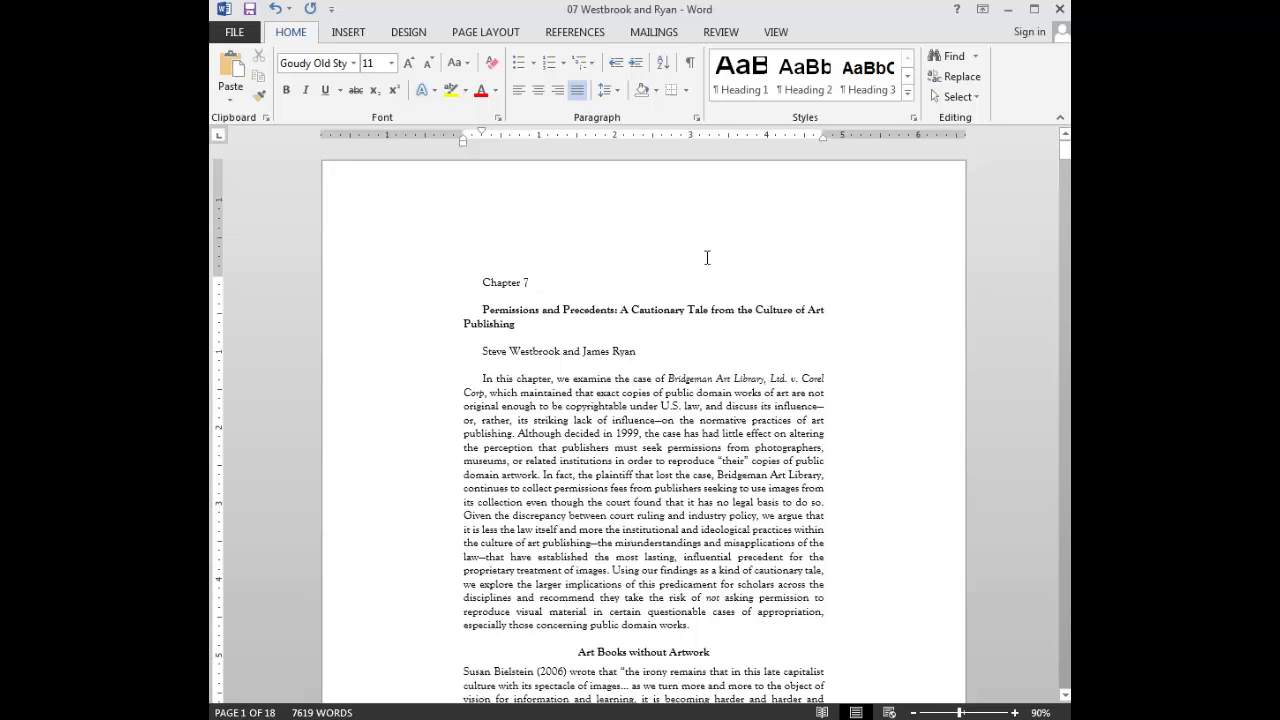
click(234, 32)
click(241, 142)
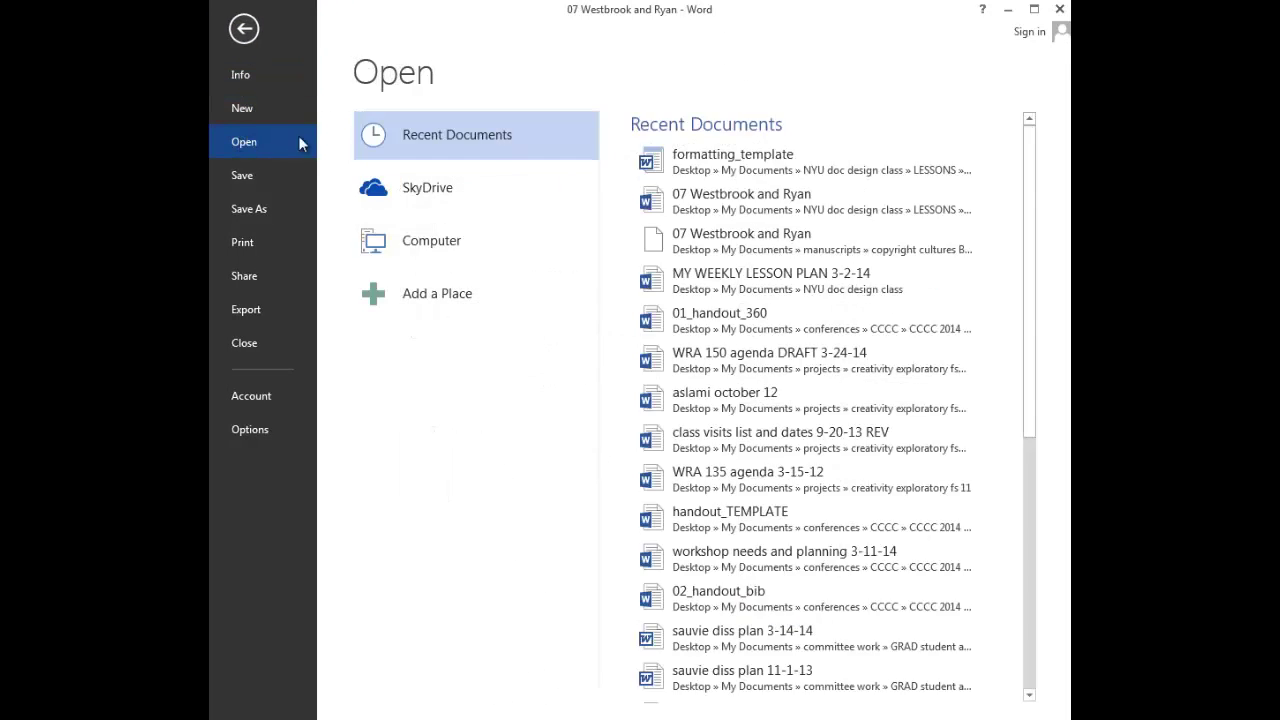
click(437, 244)
click(718, 190)
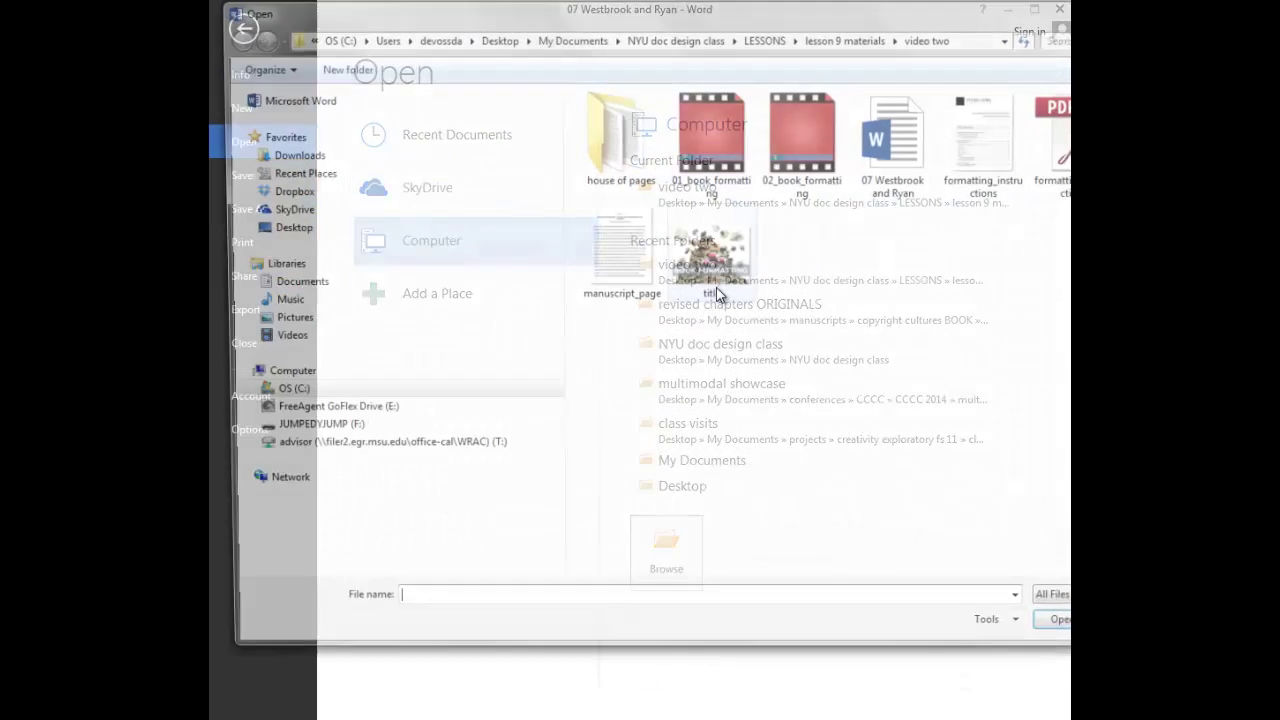
double_click(1060, 140)
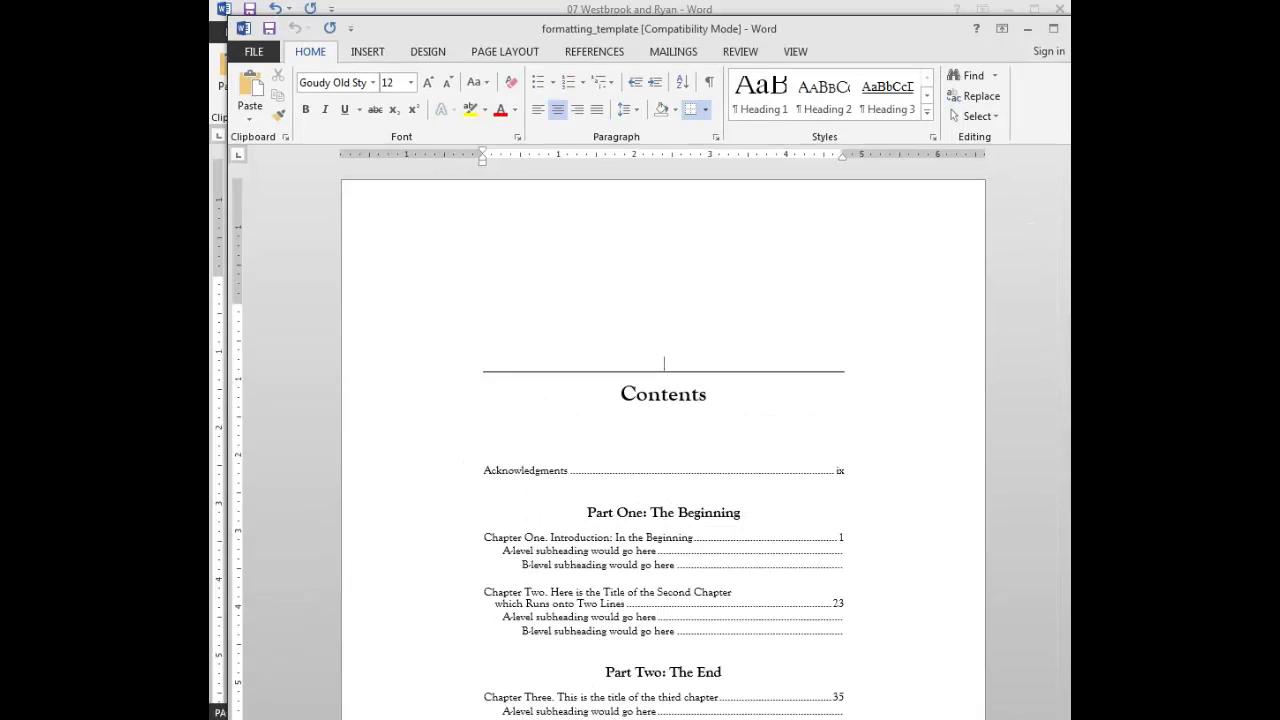
Copy the Chapter One heading block with the Introduction title from the template and paste it above "Chapter 7" in the manuscript.
scroll(900, 310, down, 15)
scroll(882, 313, up, 2)
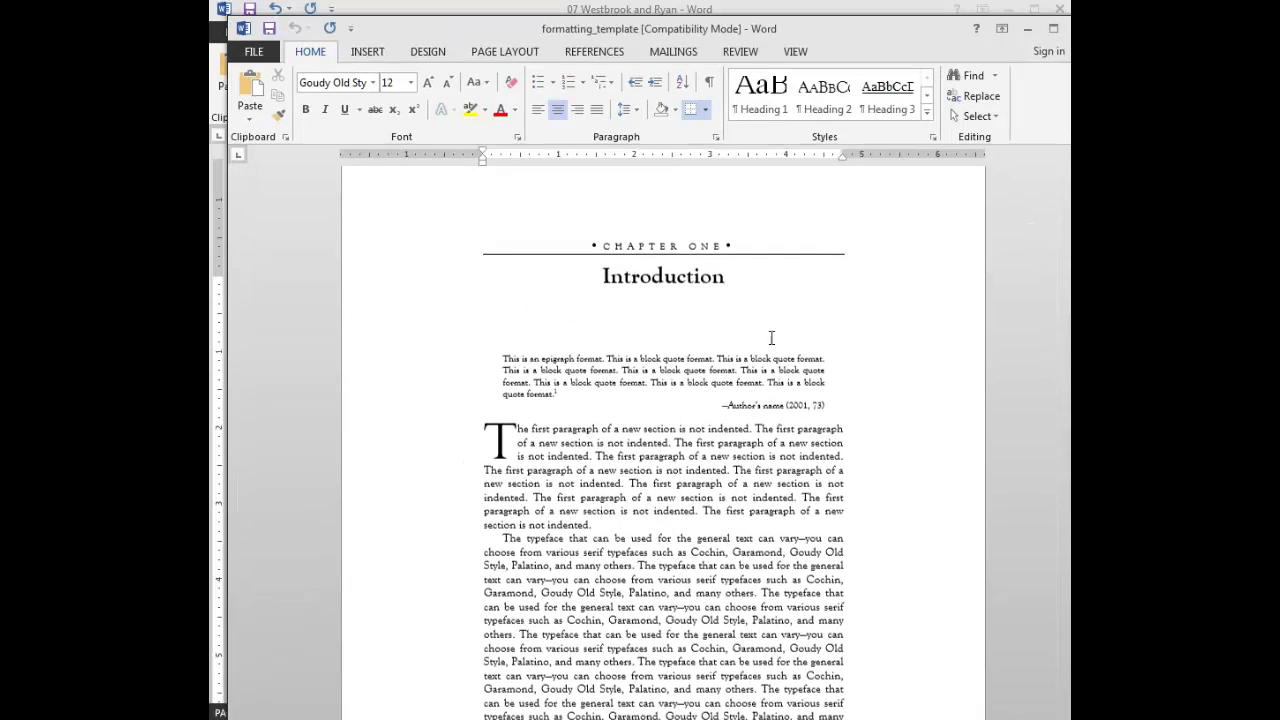
drag(759, 330, 486, 202)
key(ctrl+c)
drag(538, 28, 568, 74)
click(538, 13)
click(474, 278)
key(ctrl+v)
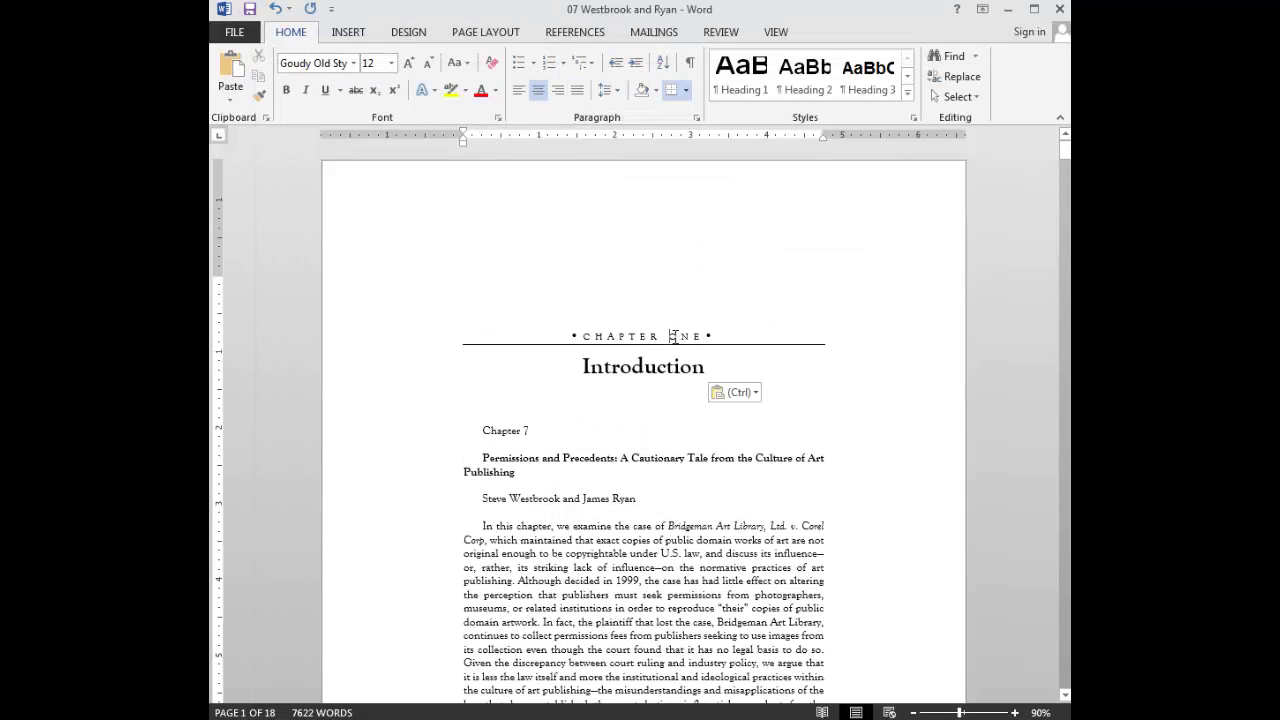
Change the pasted chapter number to "seven" and the title to "Permissions and Precedents: A Cautionary Tale from the Culture of Art Publishing".
double_click(675, 336)
text(seven)
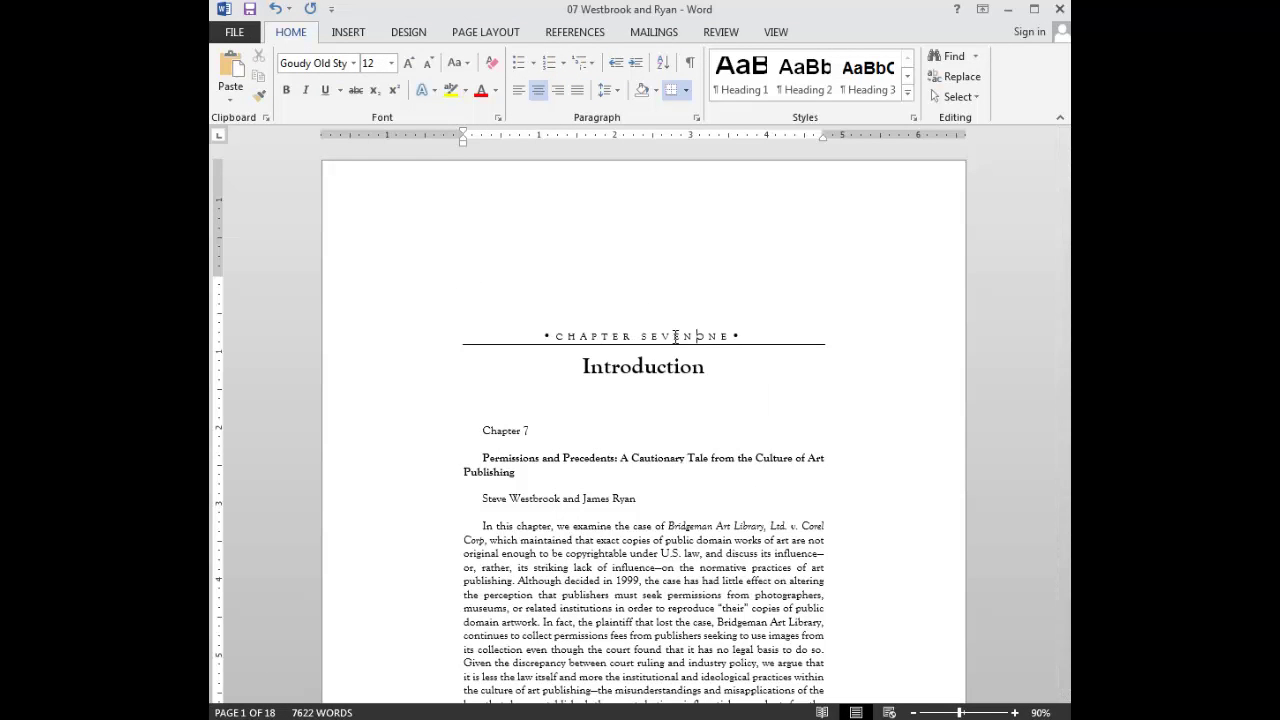
click(586, 367)
text(Permissions and Pre)
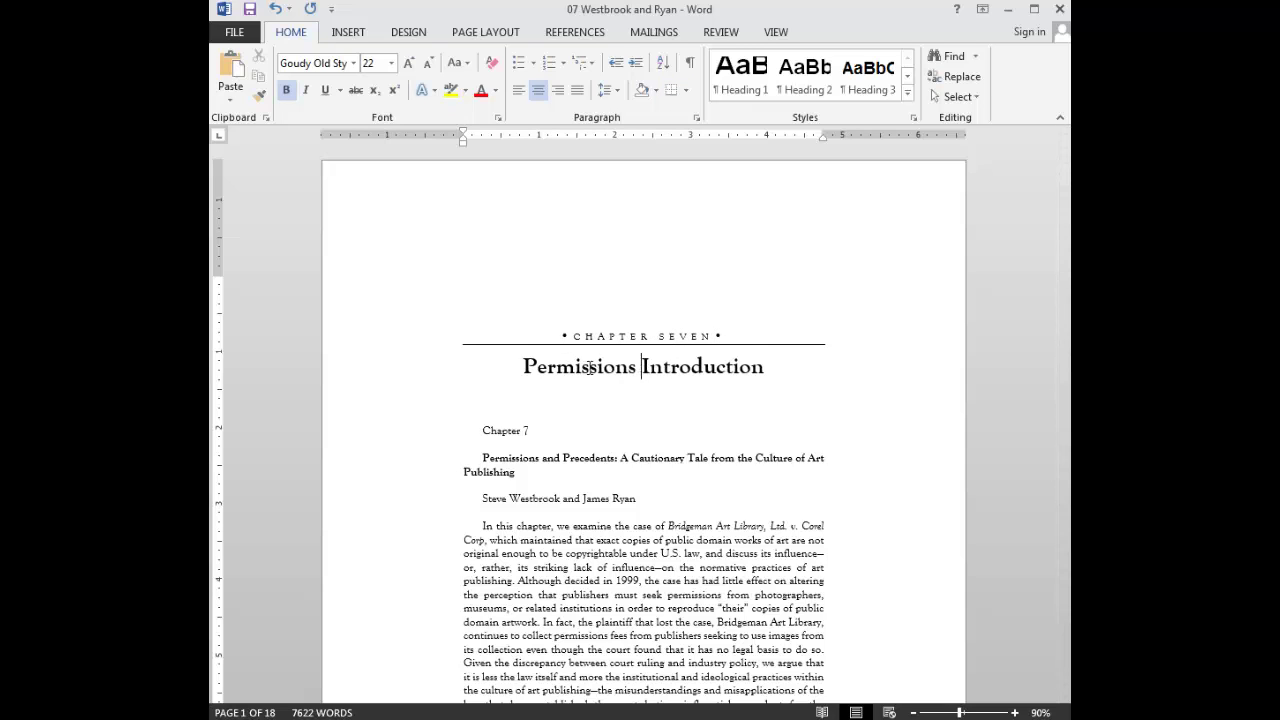
text(cedents: A Cu)
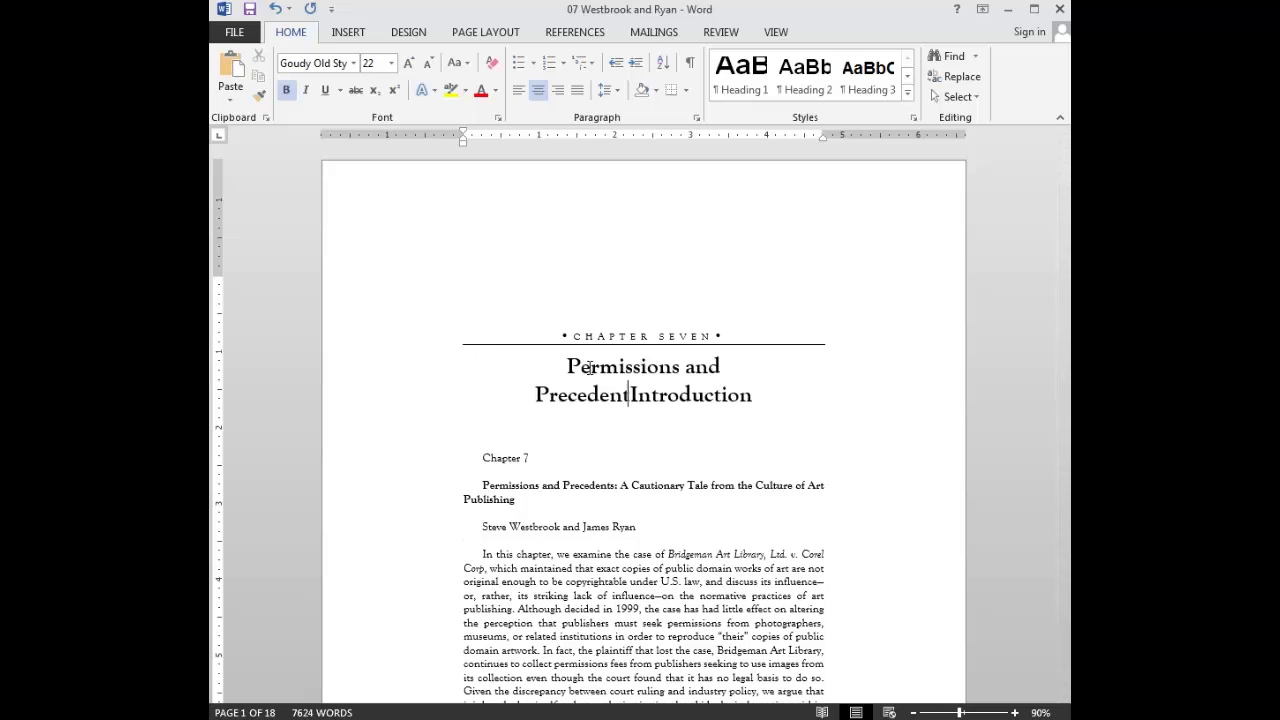
key(BackSpace)
text(autionary T)
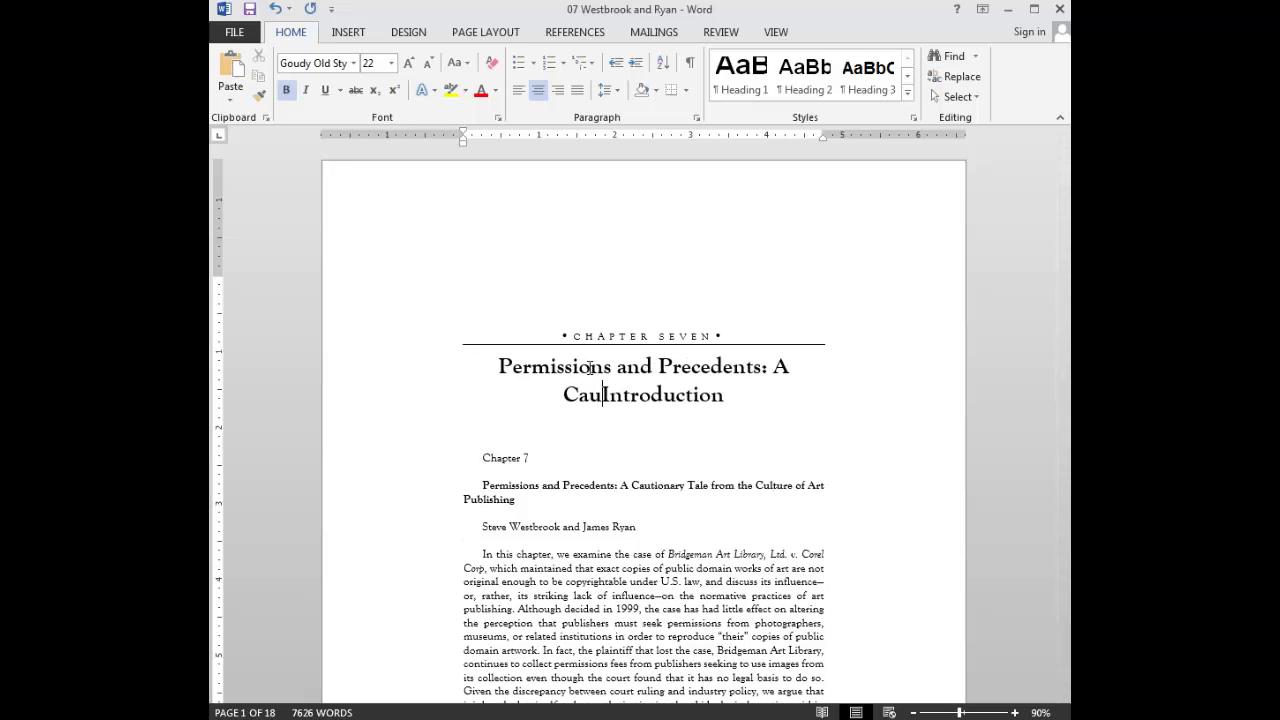
text(ale from the Culture of A)
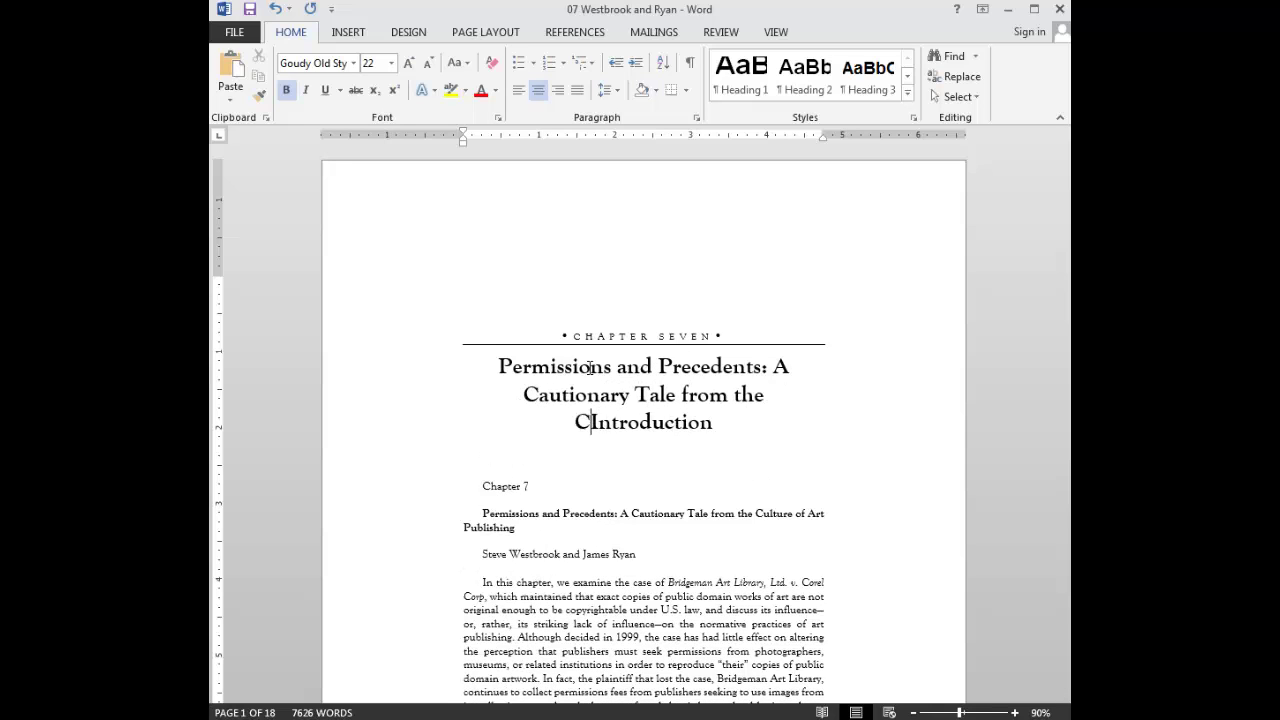
text(rt Publishing)
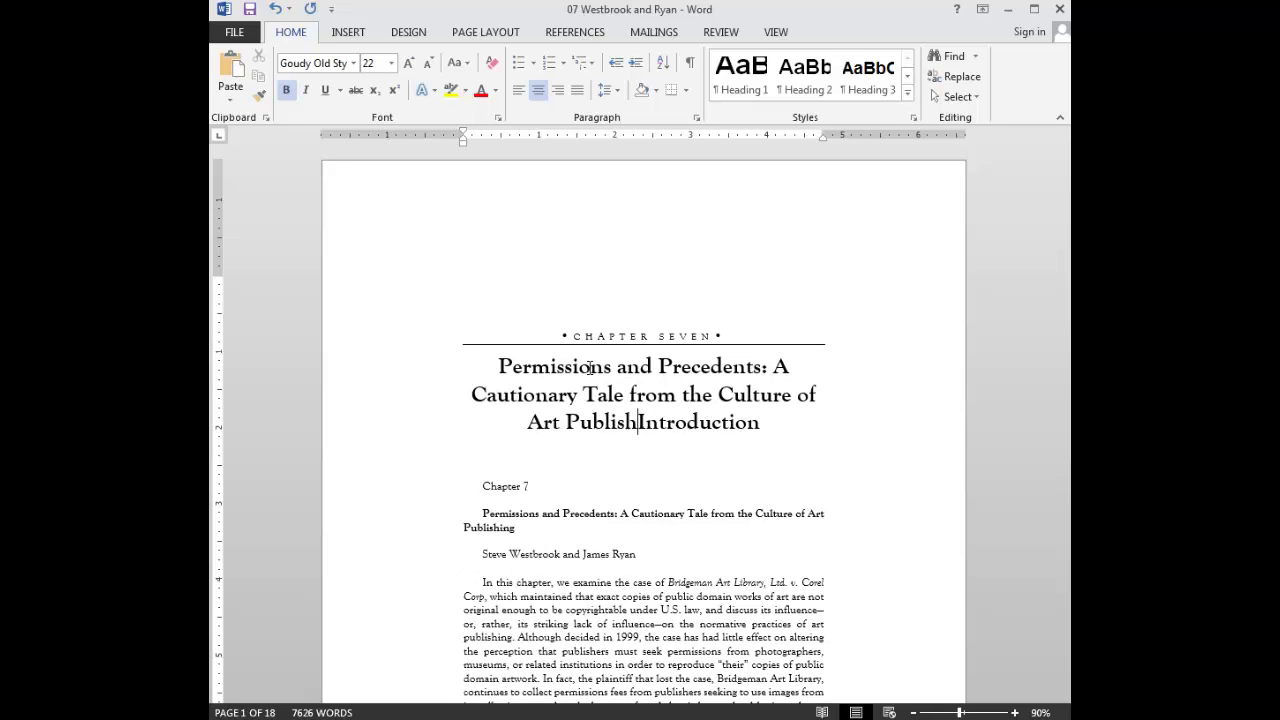
key(Delete)
key(Delete)
key(Delete)
key(Delete)
key(Delete)
key(Delete)
key(Delete)
key(Delete)
key(Delete)
key(Delete)
key(Delete)
key(Delete)
key(Delete)
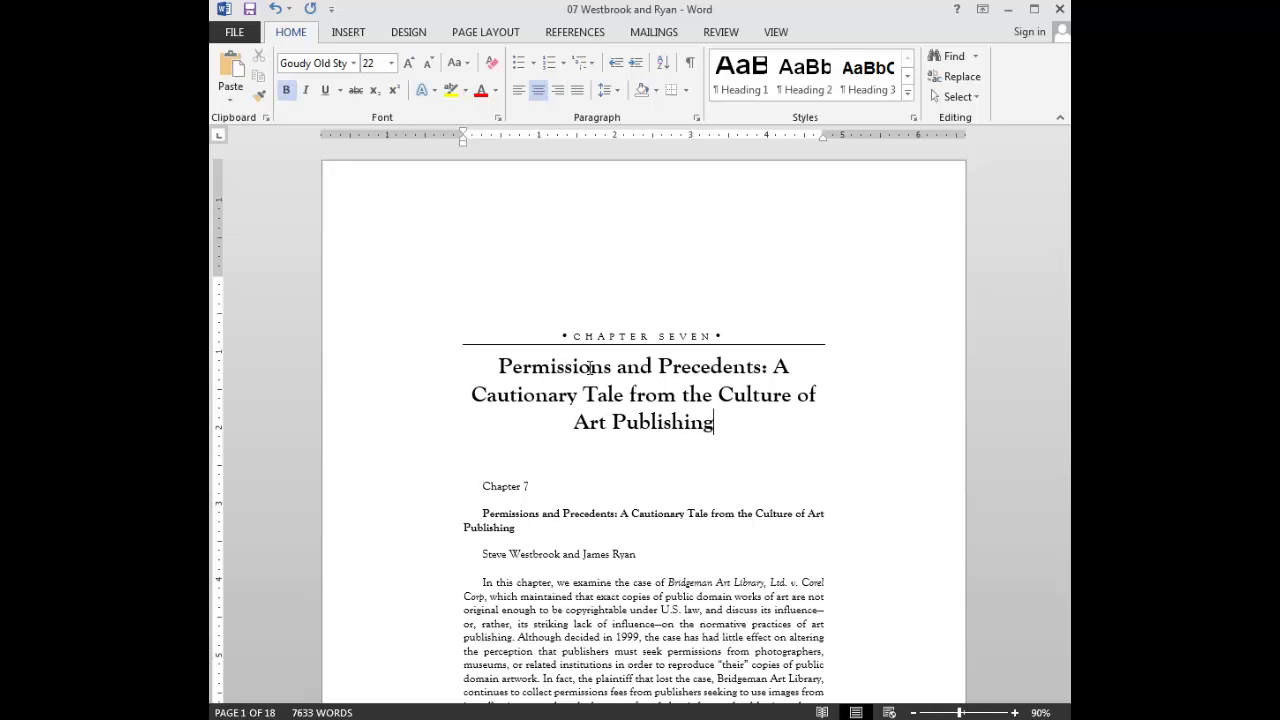
Add a line with the two authors' names below the new title and set the title's paragraph spacing to 18 pt after.
key(Return)
text(Steve Westbrook and James Ryan)
click(606, 423)
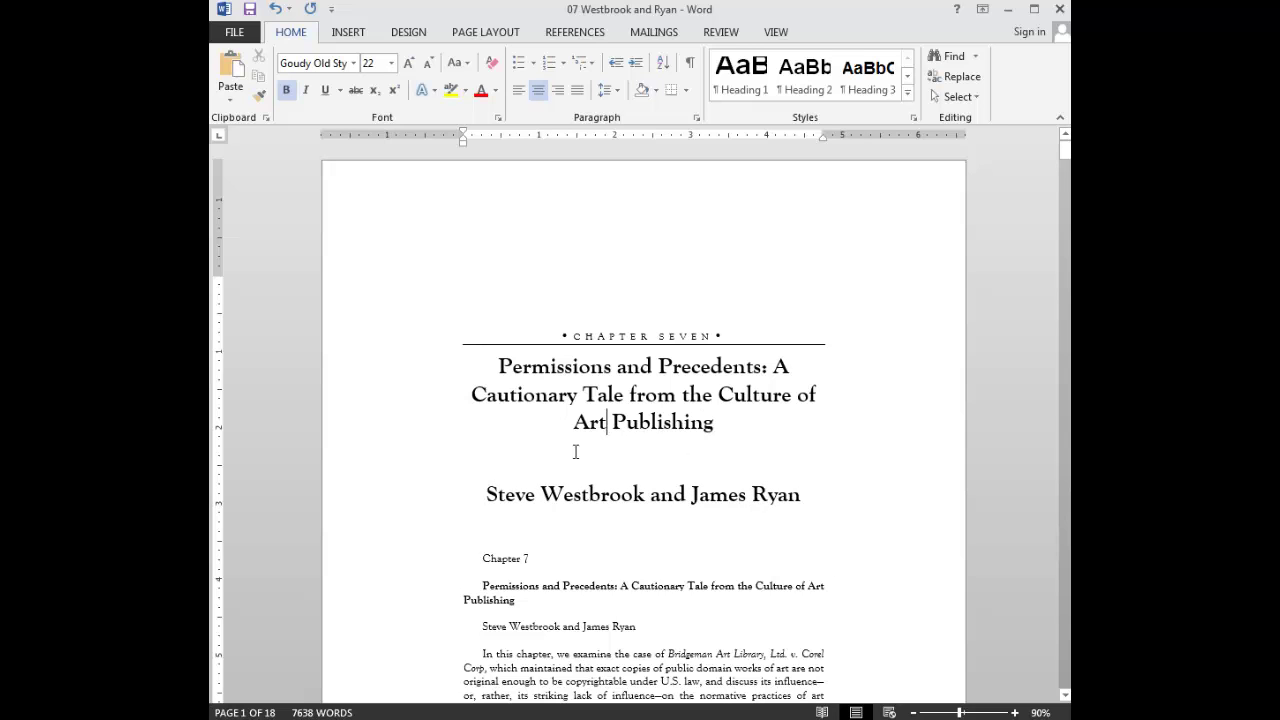
click(698, 122)
double_click(683, 446)
click(608, 446)
text(18)
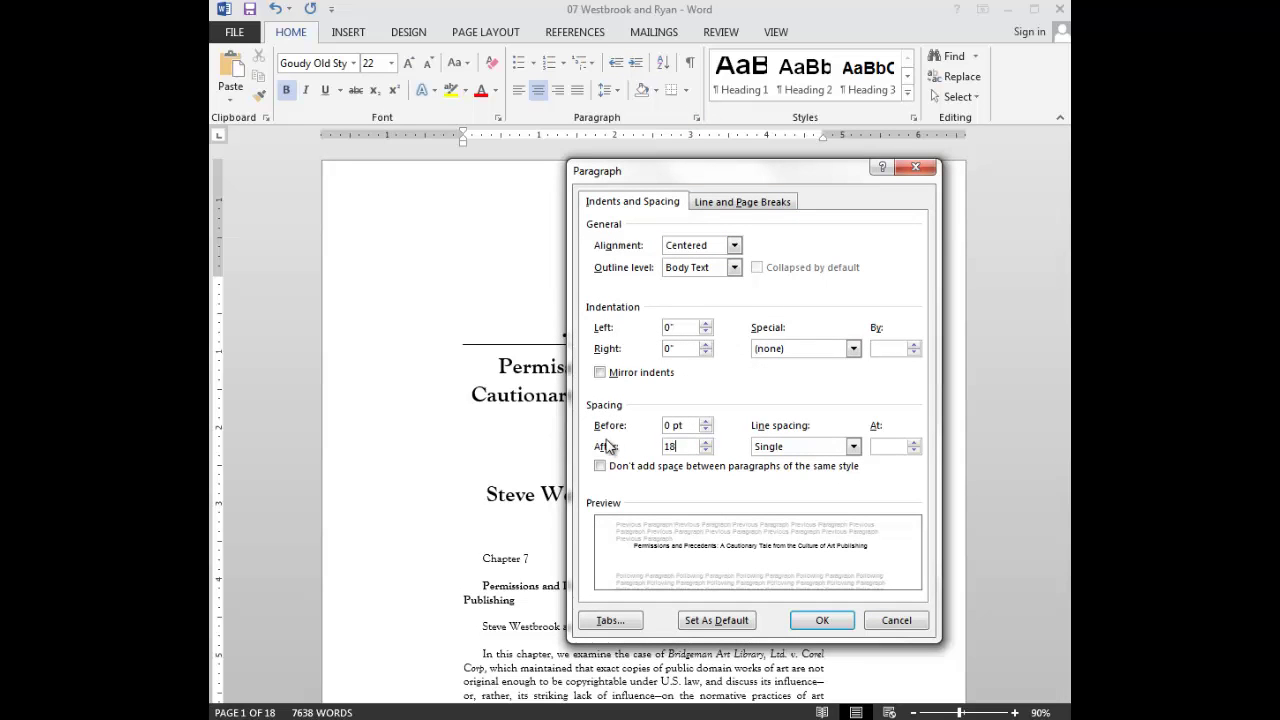
key(Return)
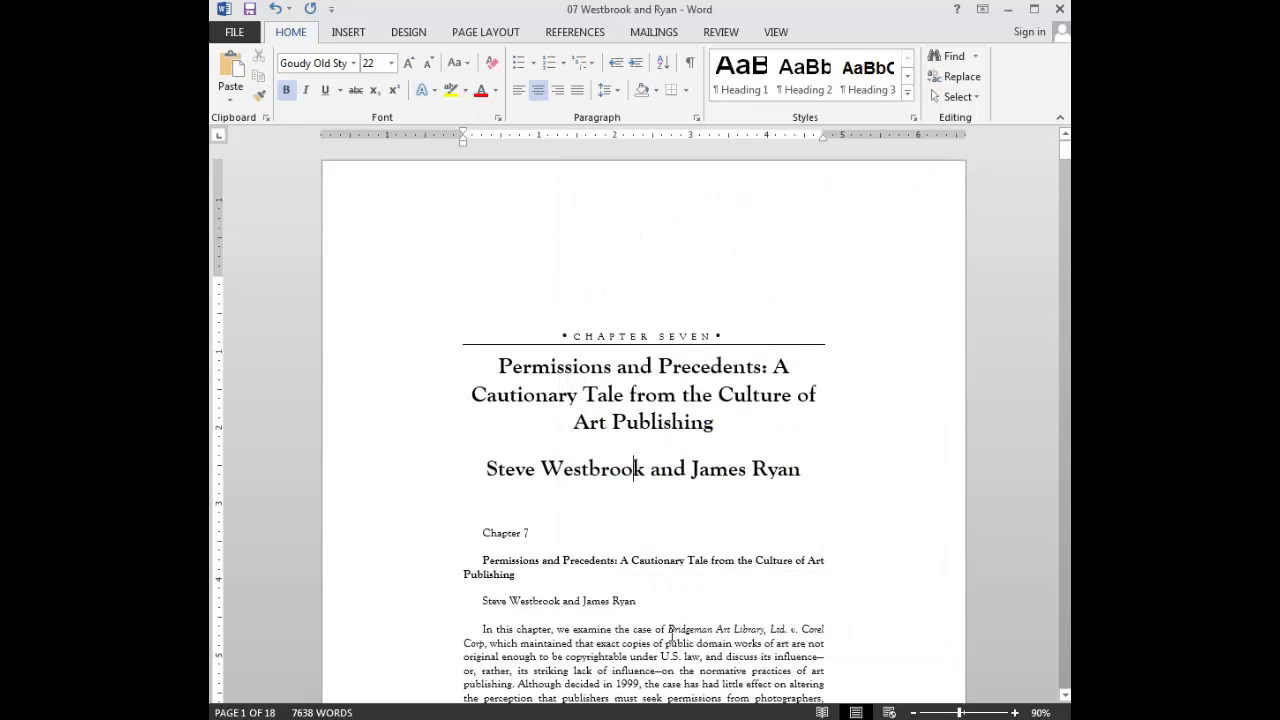
Set the authors' line below the new title to 14 pt and remove its bold.
drag(485, 467, 856, 481)
click(370, 63)
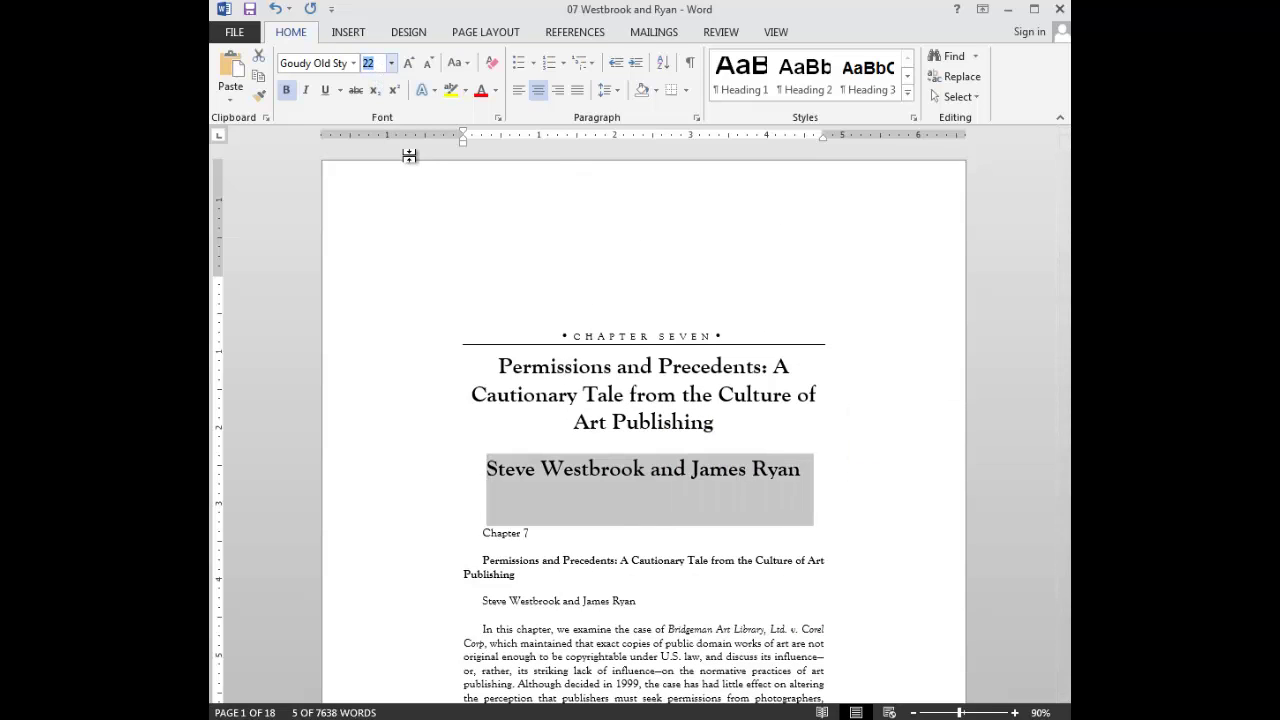
text(14)
key(Return)
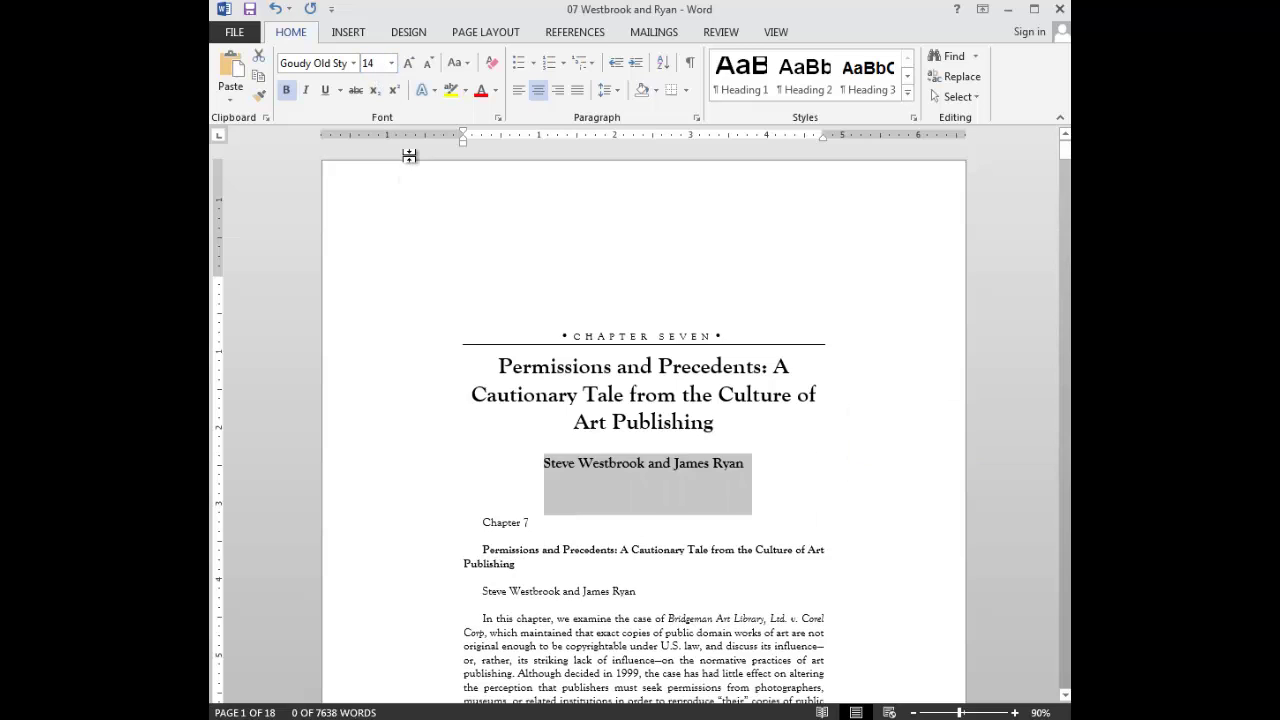
click(646, 538)
drag(755, 463, 544, 463)
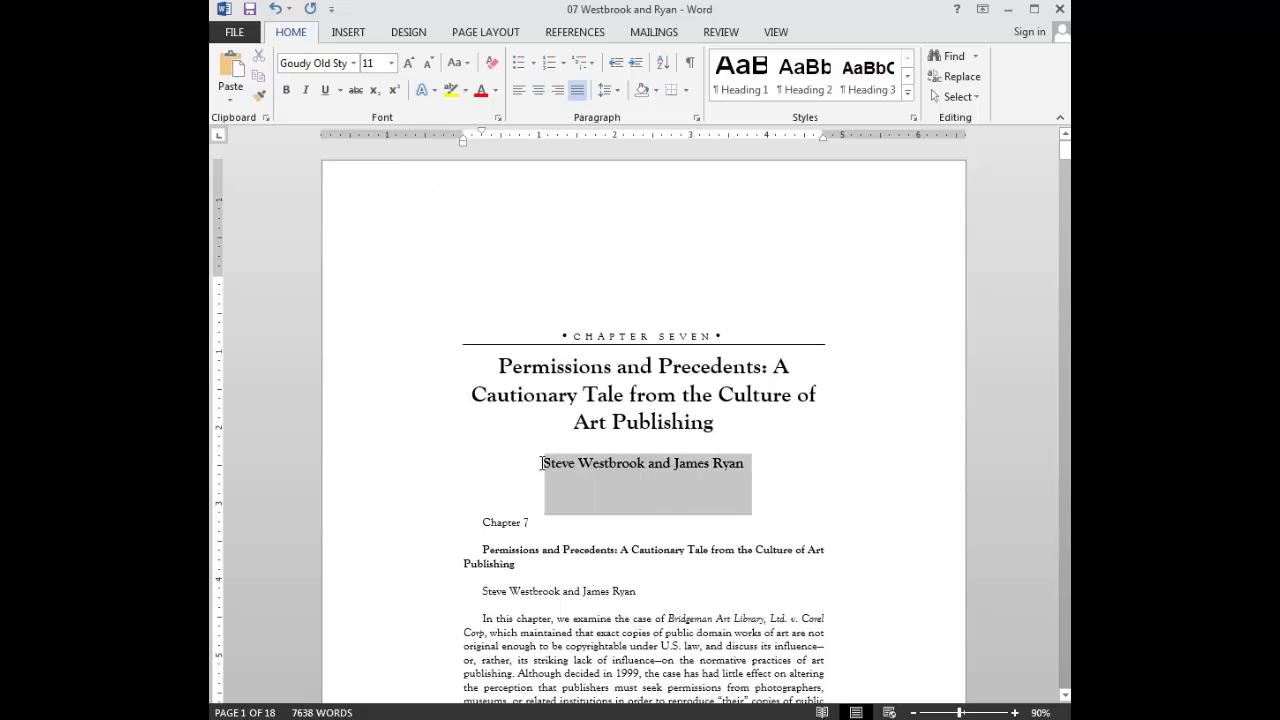
click(620, 540)
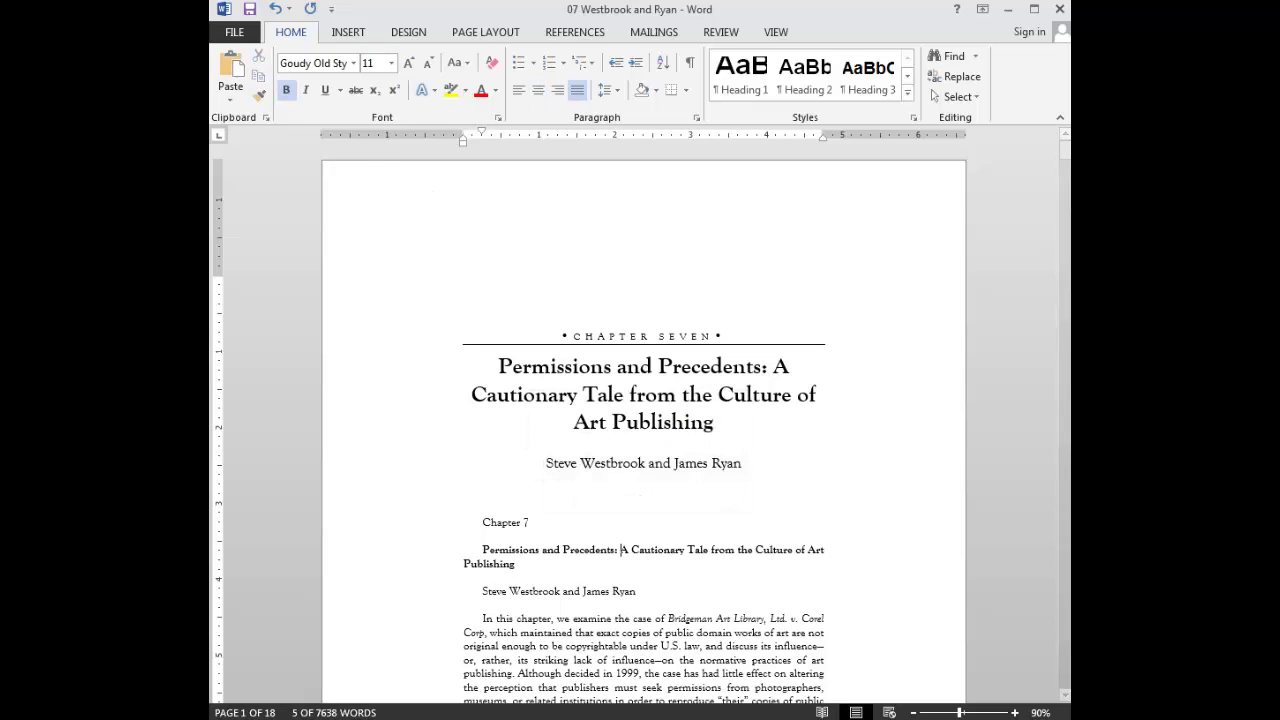
Delete the old "Chapter 7" line, bold title and authors' line above the opening body paragraph.
double_click(489, 563)
shift+click(483, 522)
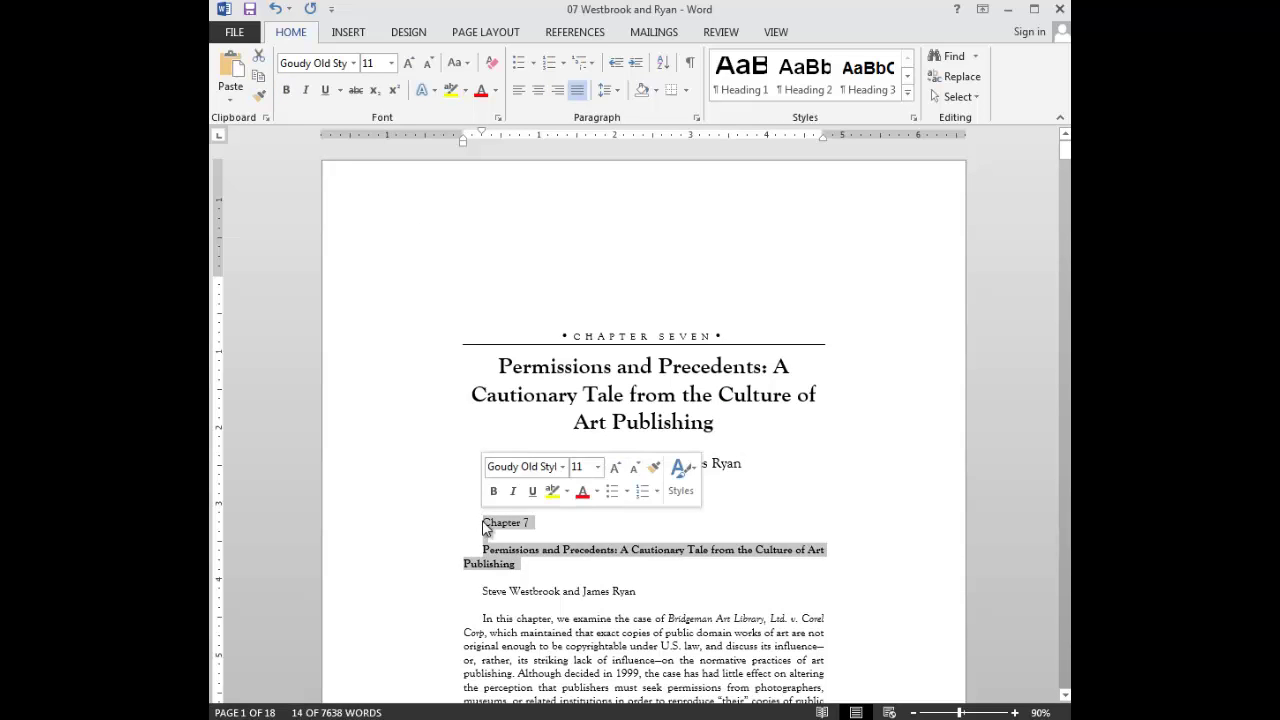
key(Delete)
key(shift+Down)
key(Delete)
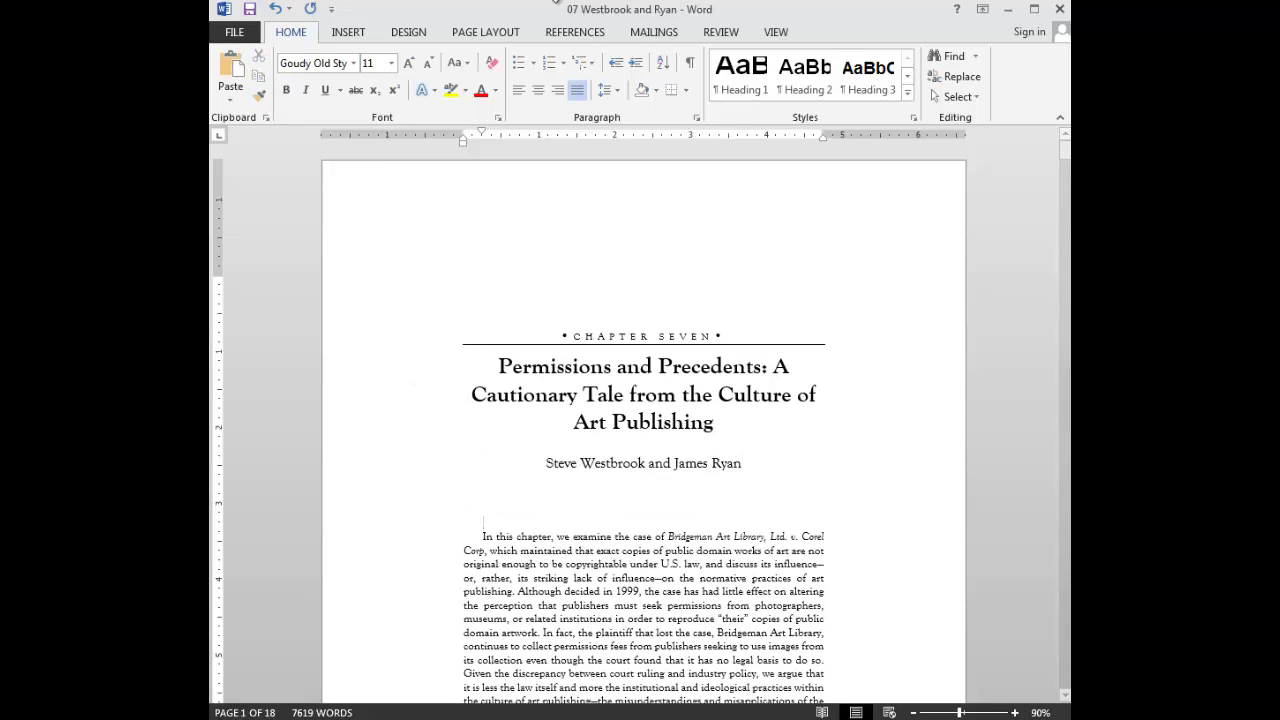
Copy the drop cap "T" with its following "h" from the template and paste it before the manuscript's opening paragraph.
click(514, 716)
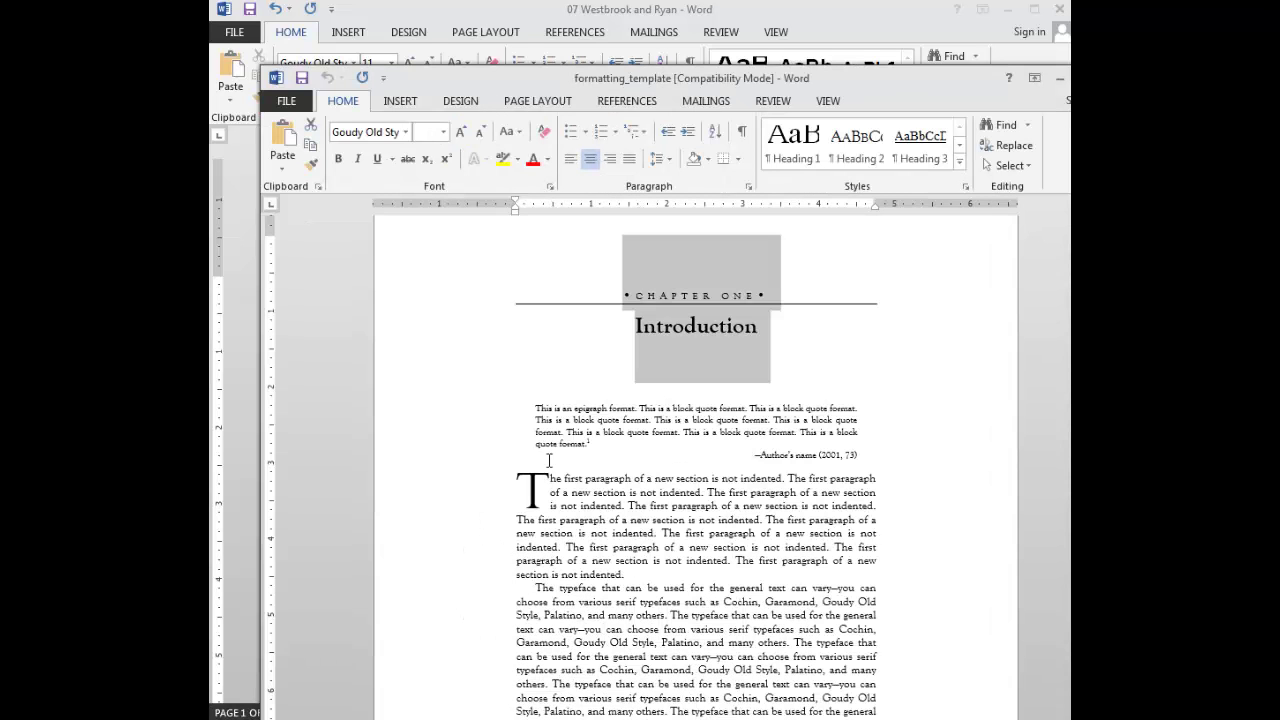
click(553, 479)
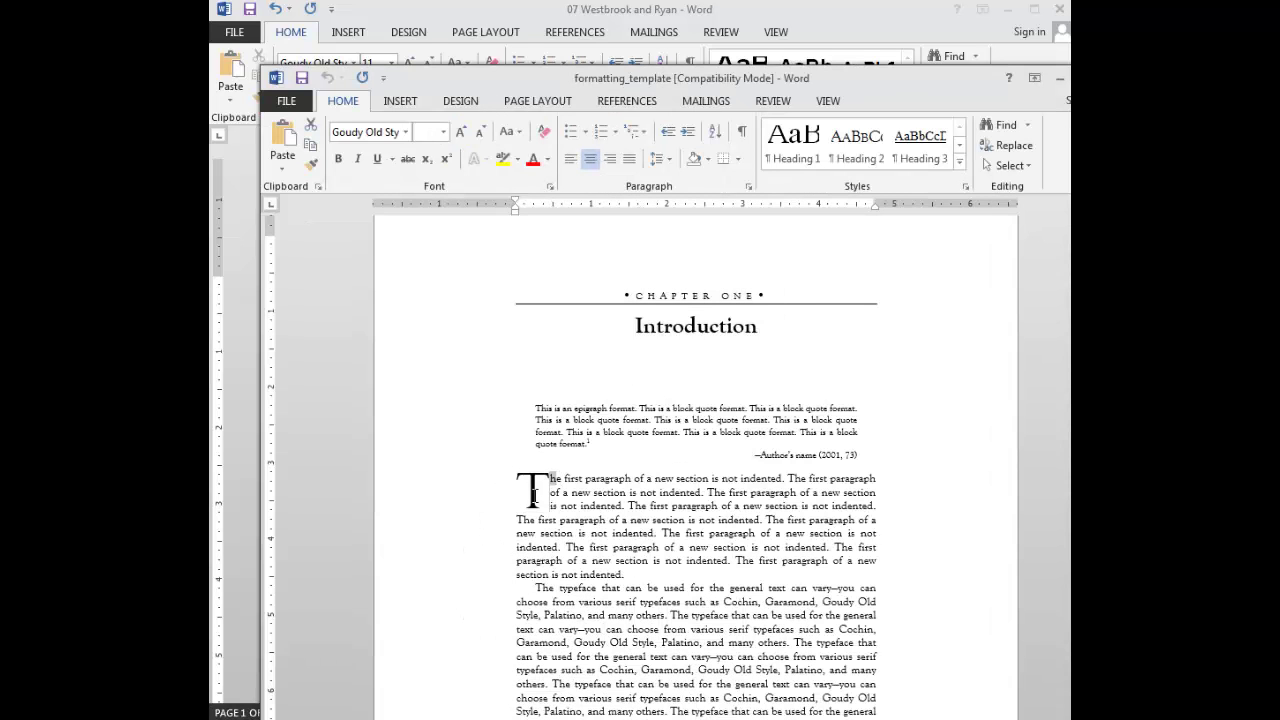
double_click(533, 493)
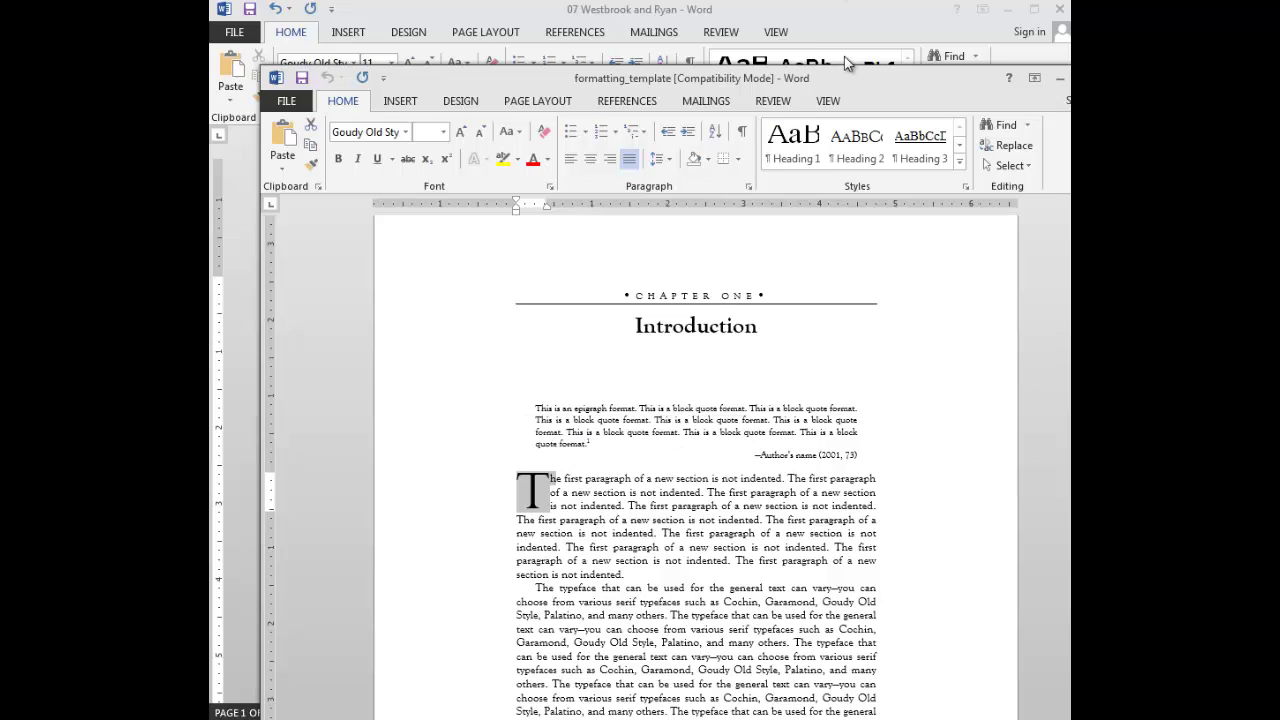
click(812, 15)
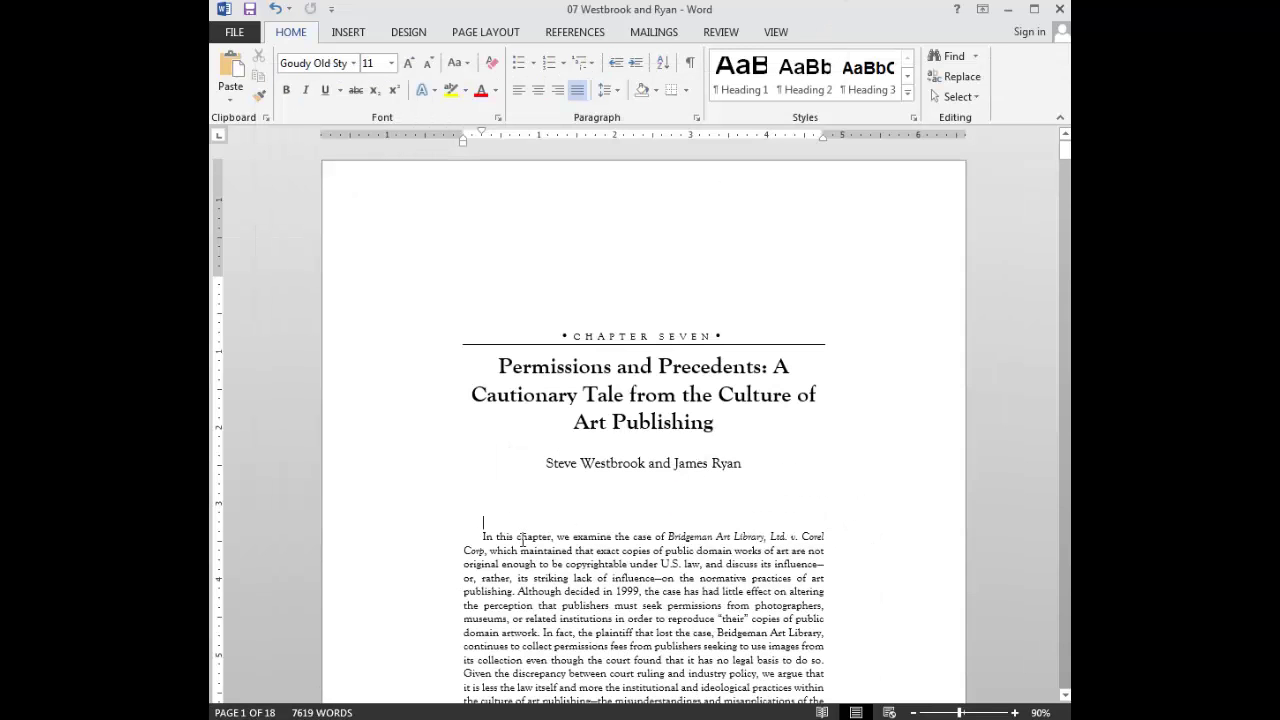
text(Th)
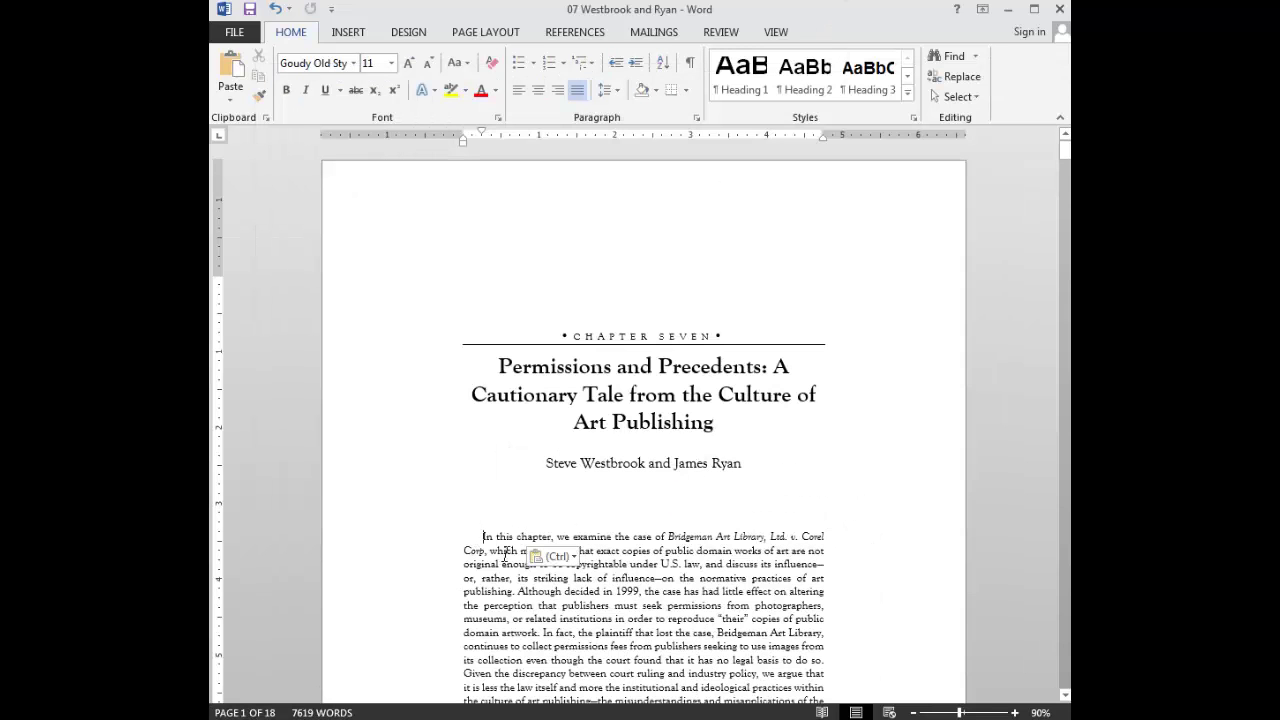
click(497, 540)
click(520, 538)
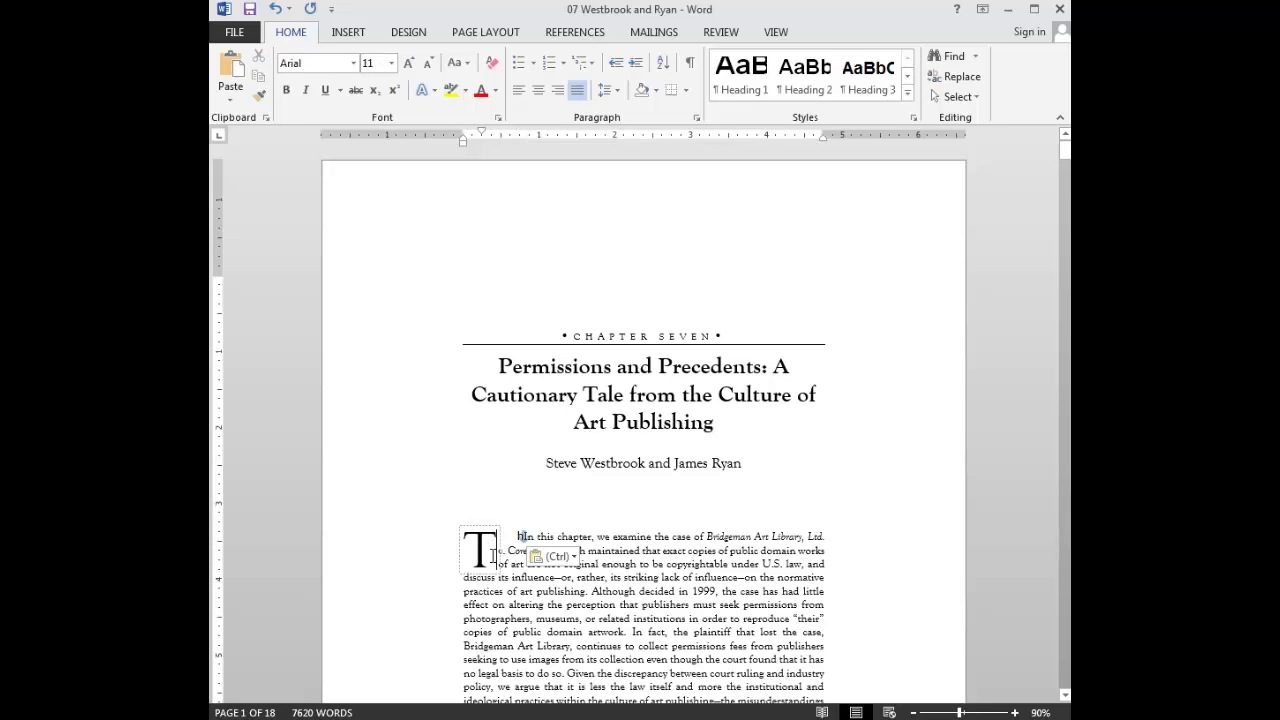
Replace the pasted drop cap letter with "I".
click(487, 560)
key(BackSpace)
text(I)
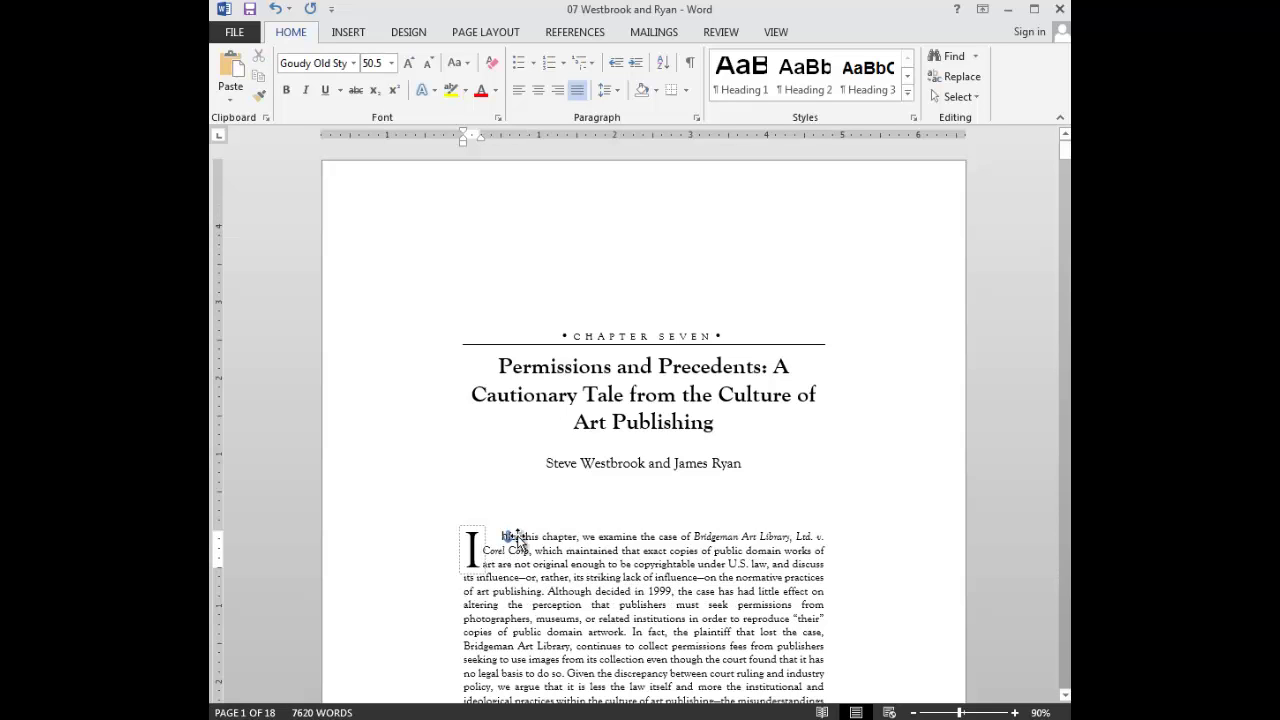
click(538, 576)
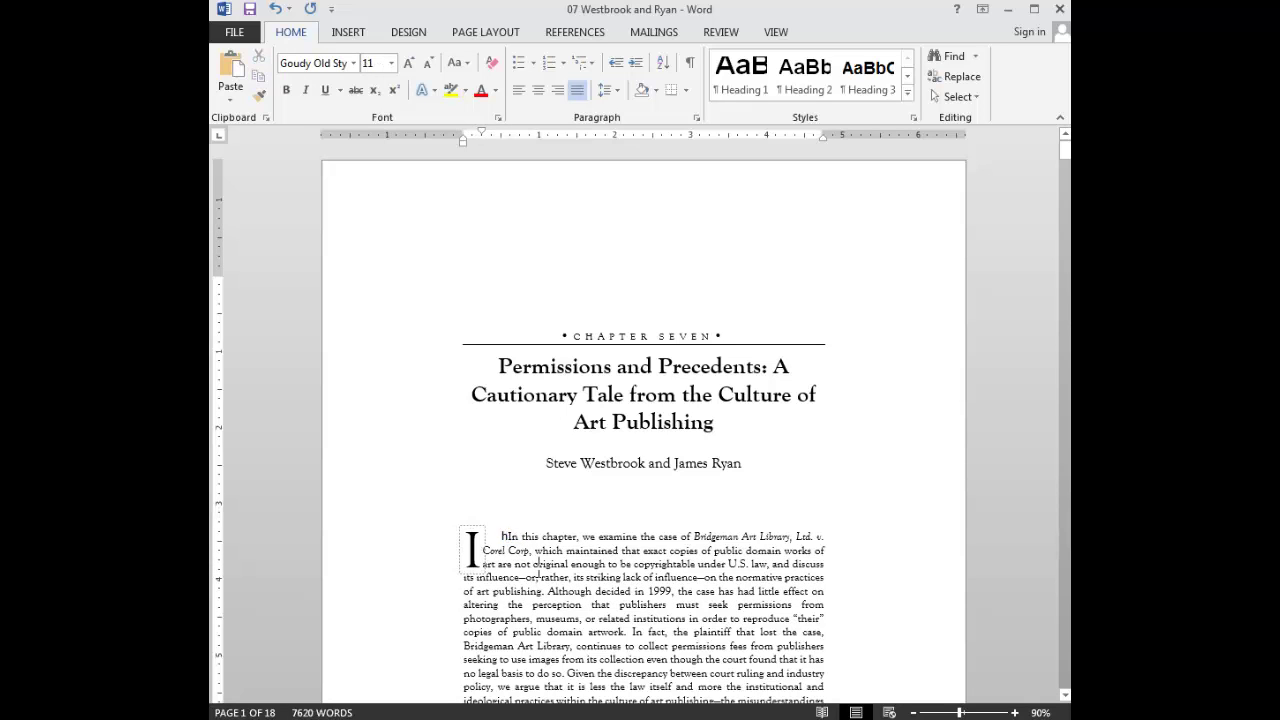
Delete the extra "hI" after the drop cap so the paragraph begins "In this chapter", and remove its first-line indent.
click(506, 537)
click(506, 537)
click(506, 537)
key(Right)
key(Right)
key(Right)
key(BackSpace)
key(BackSpace)
key(BackSpace)
click(703, 560)
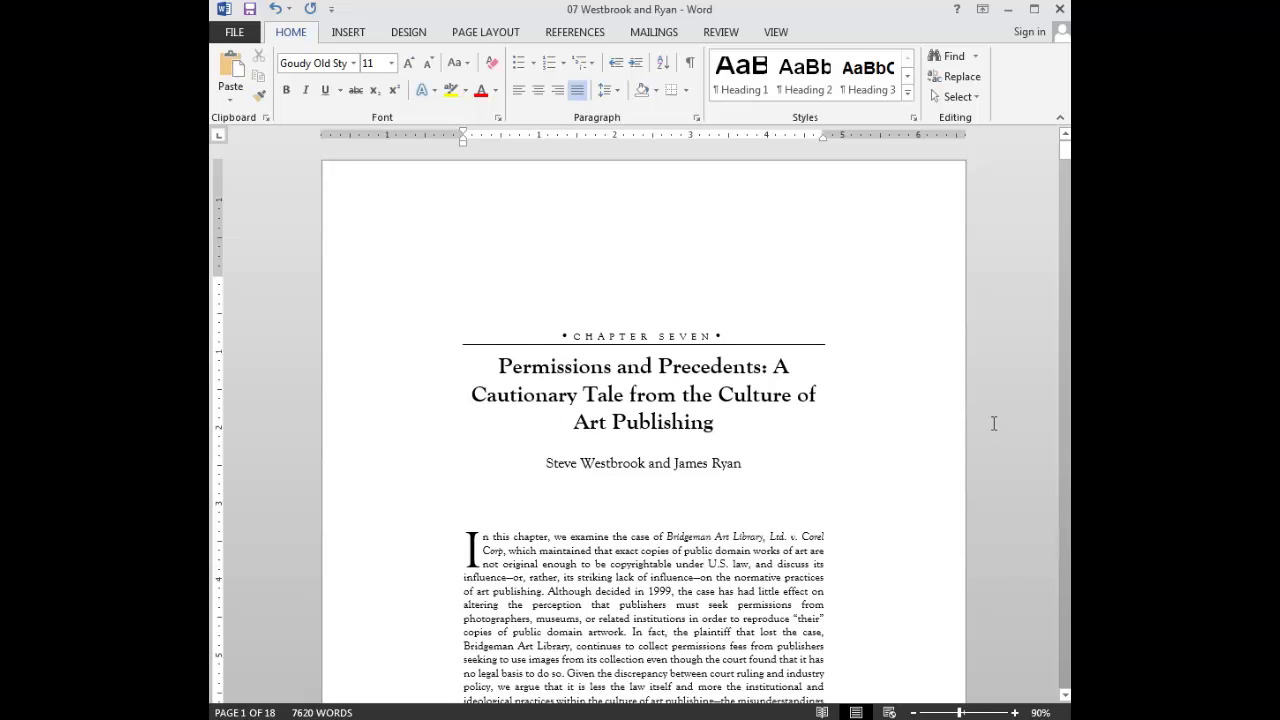
Check the first page's layout from the chapter title block down to the "Art Books without Artwork" subheading.
scroll(994, 424, down, 3)
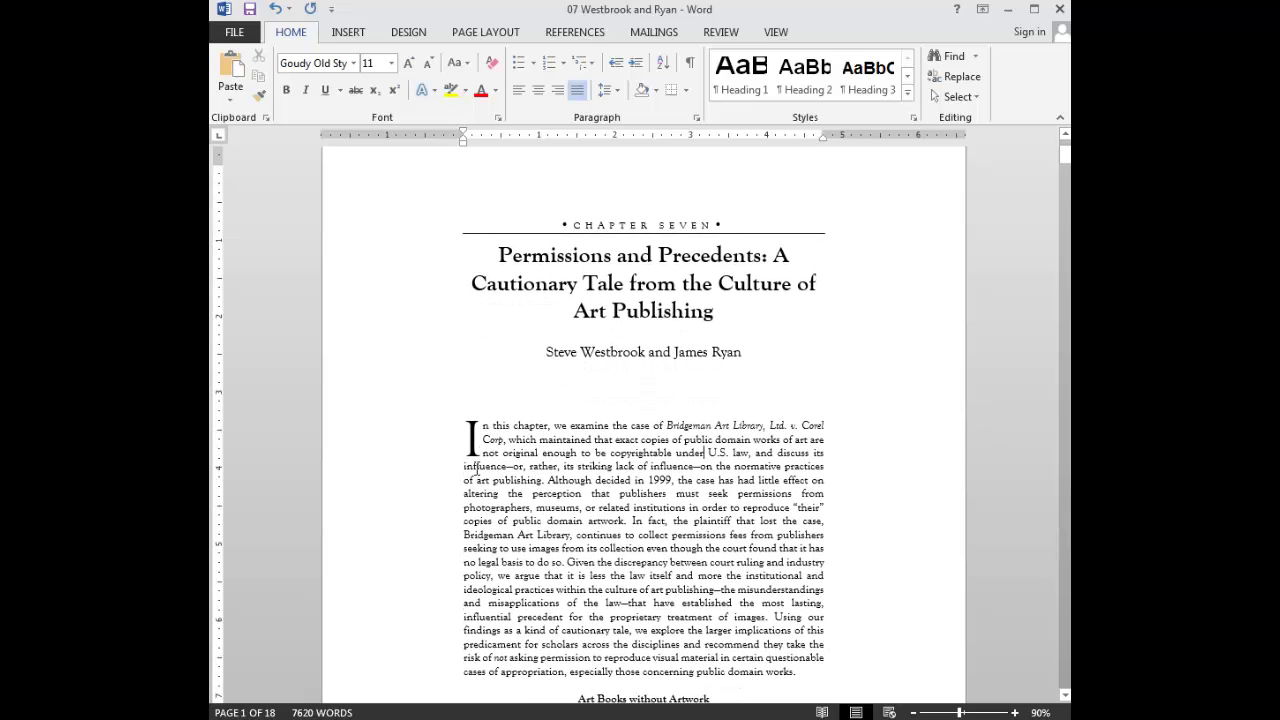
scroll(764, 504, down, 1)
scroll(764, 498, down, 2)
click(625, 588)
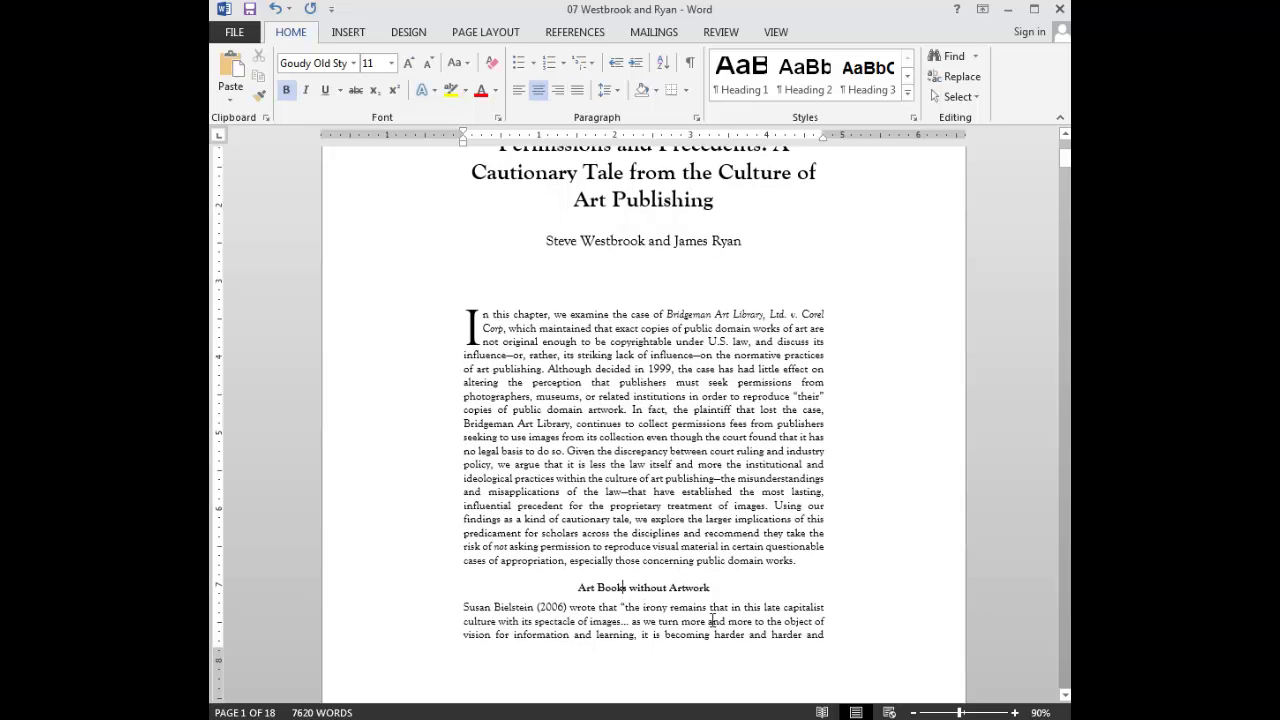
scroll(690, 556, up, 1)
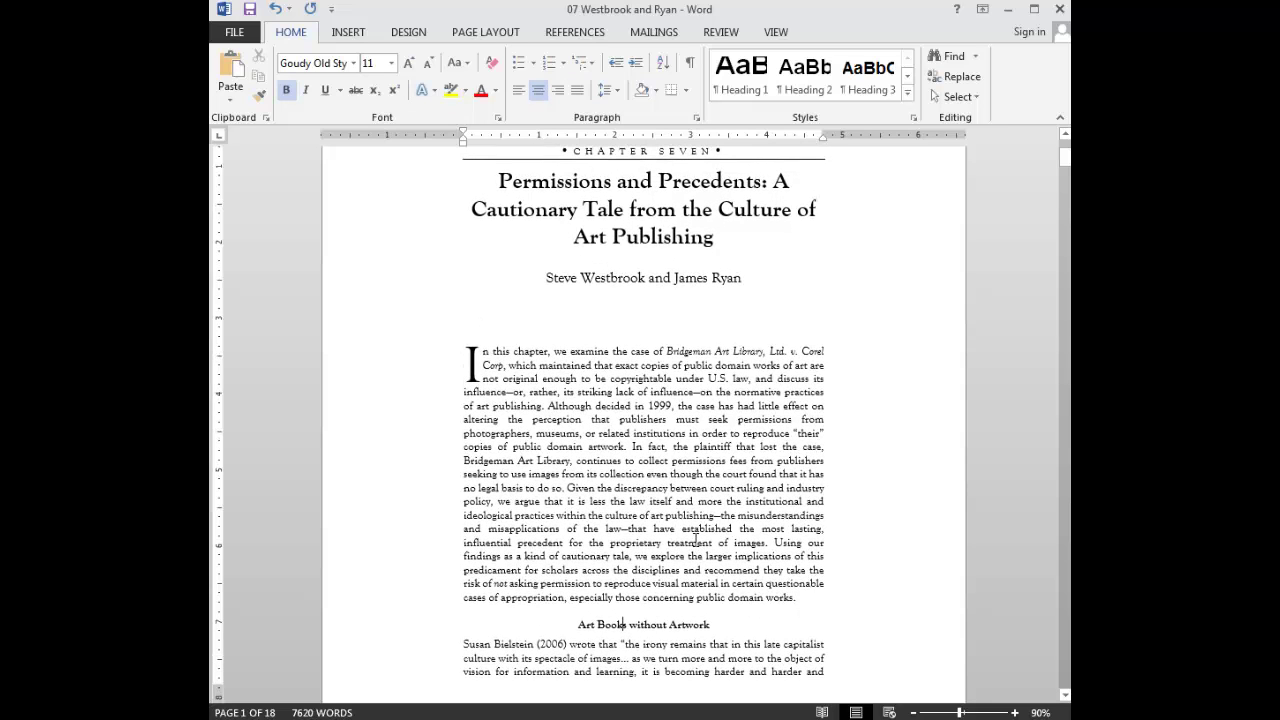
scroll(695, 540, up, 4)
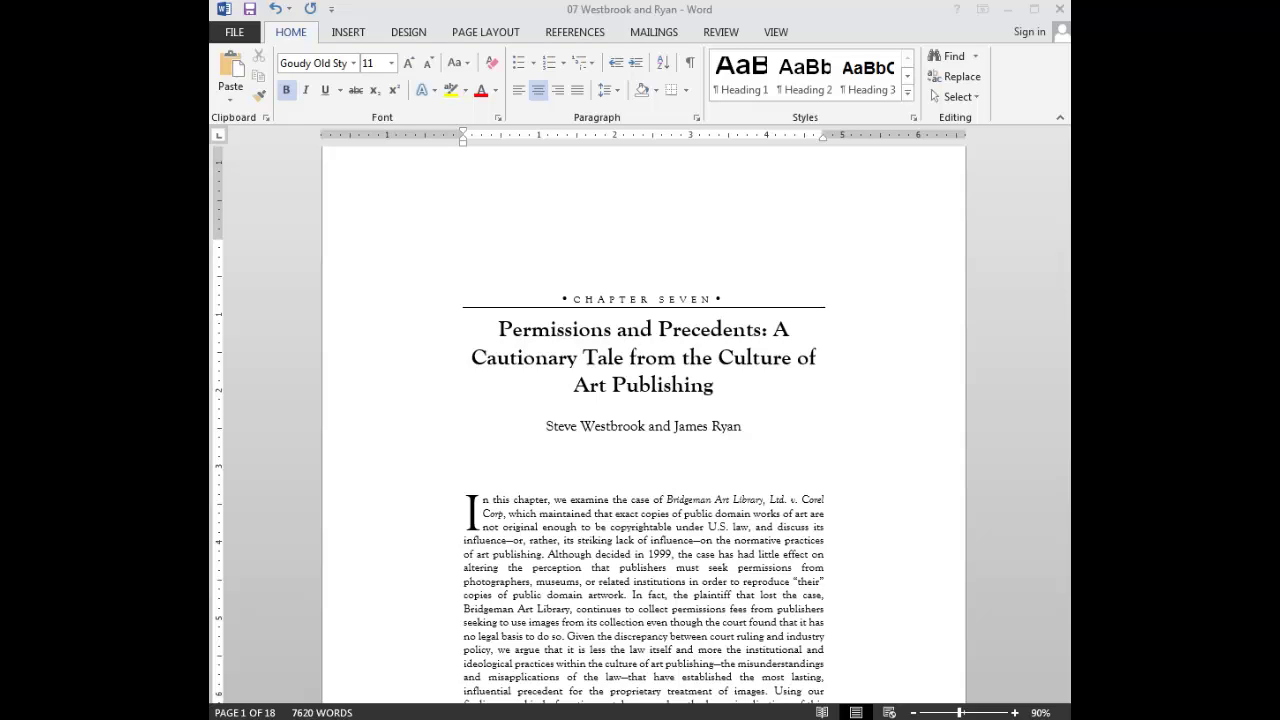
Look through the document's full styles list and check the style of the opening paragraph, then close the list.
click(914, 119)
click(914, 119)
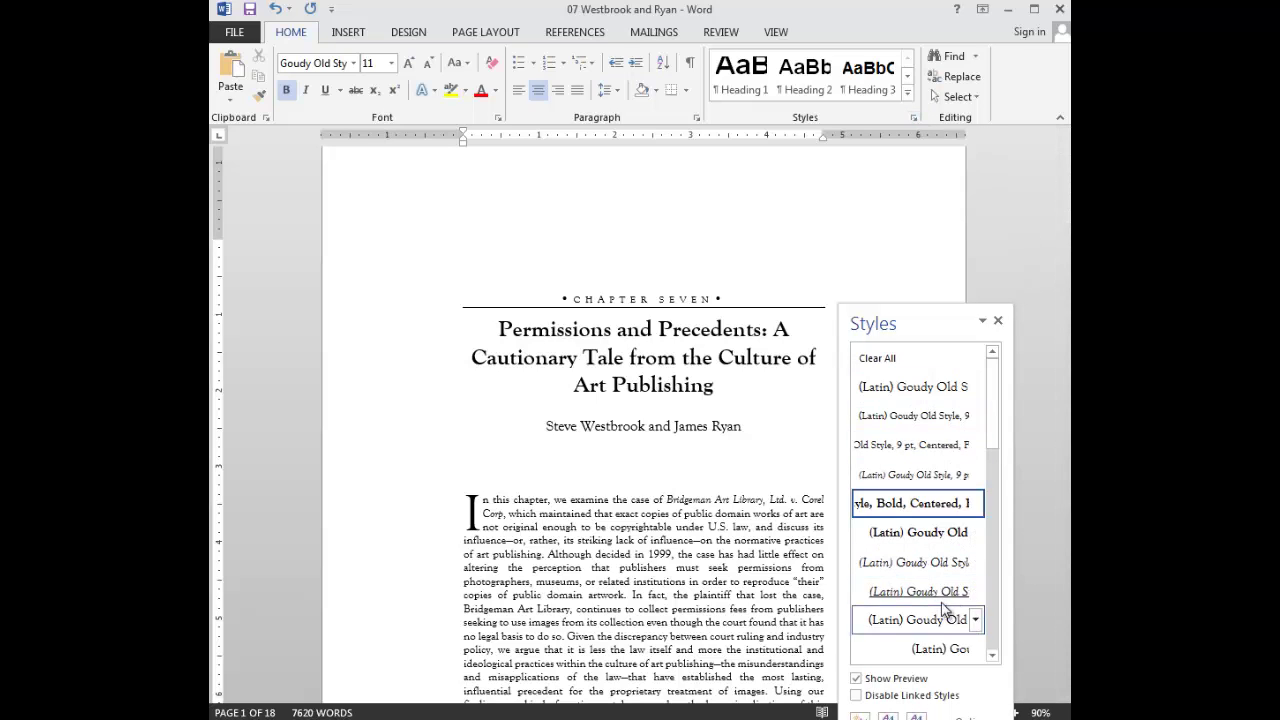
click(692, 515)
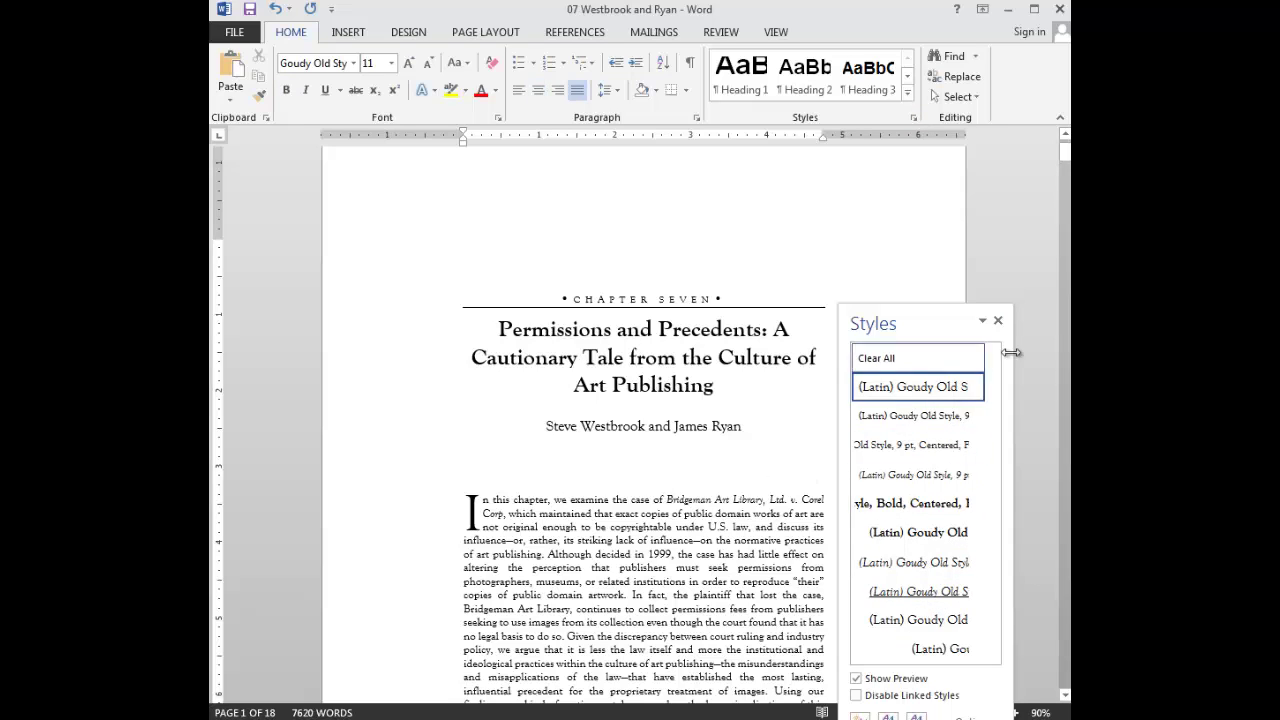
click(997, 320)
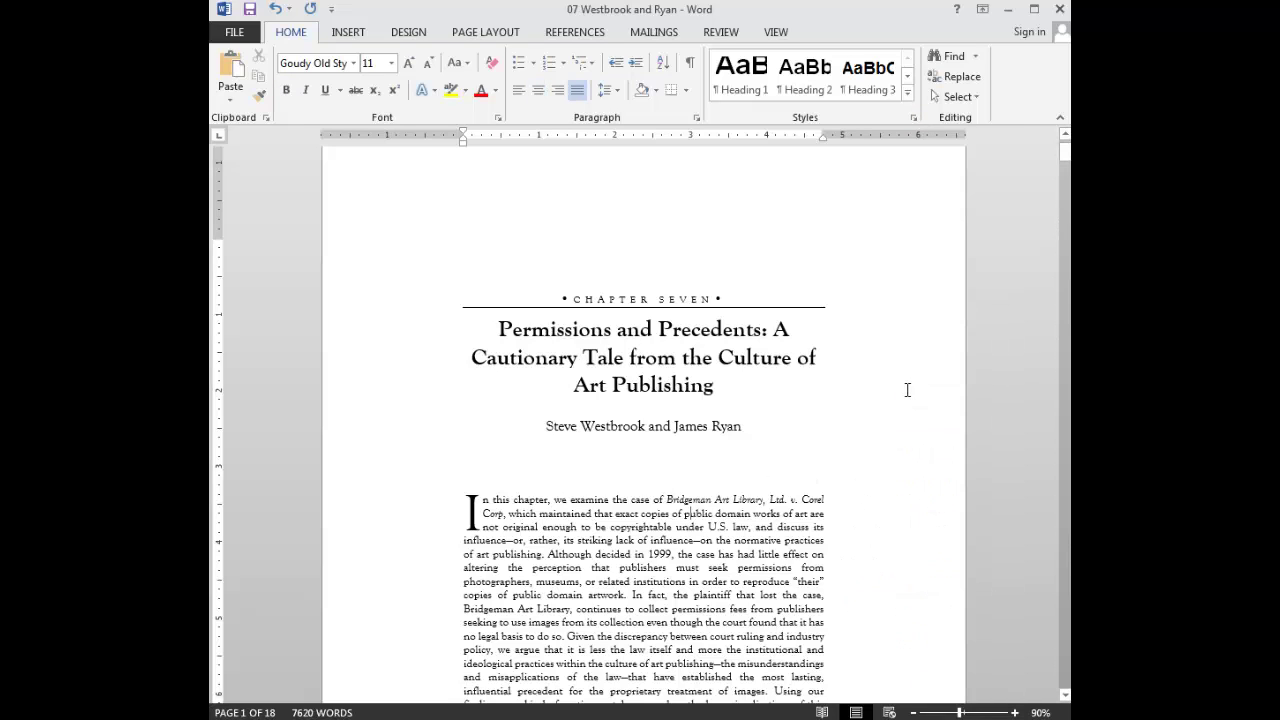